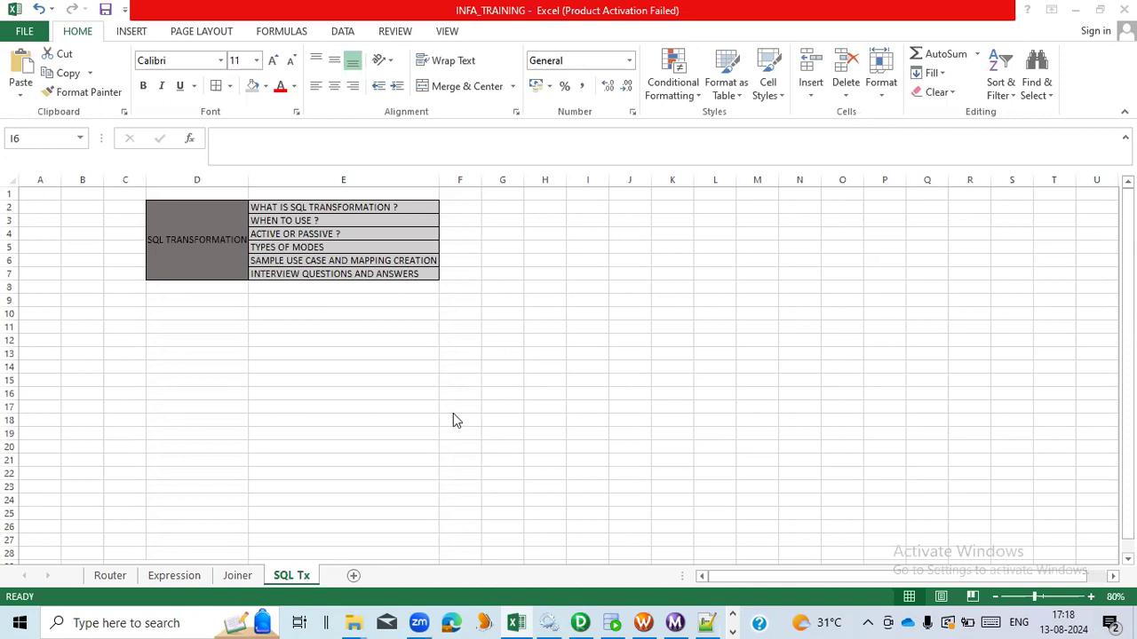
- Review the SQL TRANSFORMATION topic outline cells in columns D and E one by one
click(216, 259)
click(217, 259)
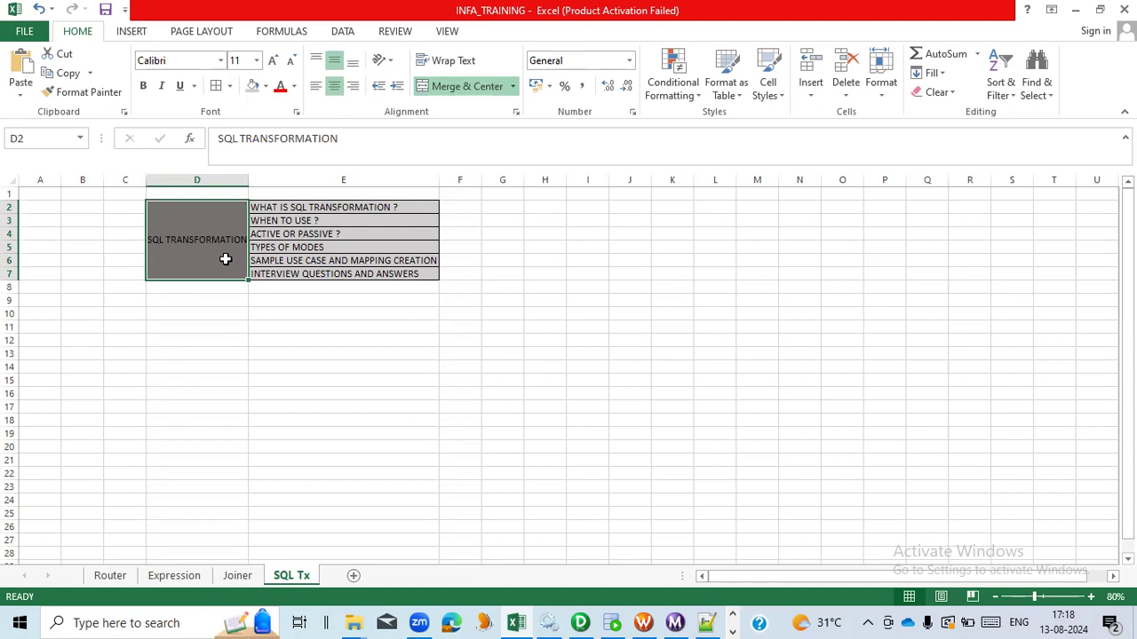
click(403, 219)
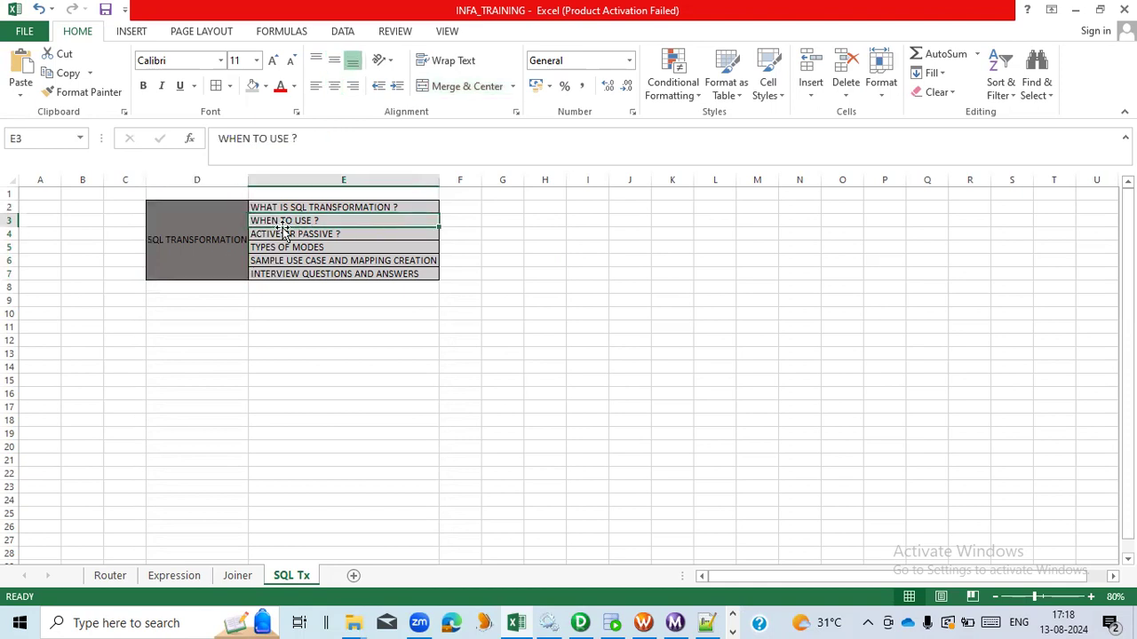
click(448, 222)
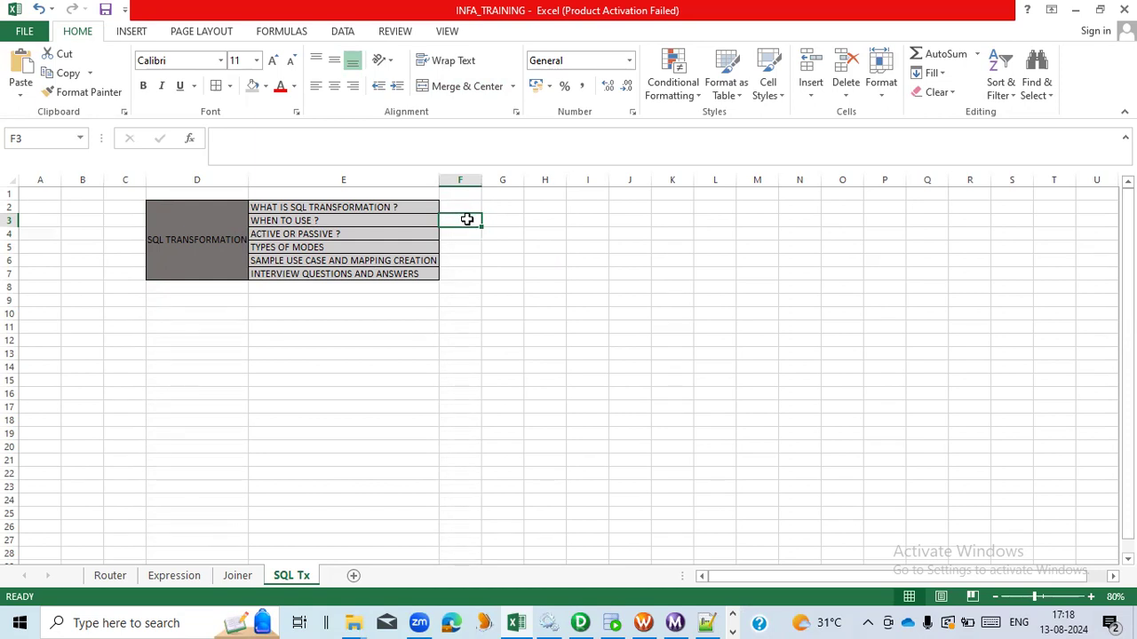
click(418, 232)
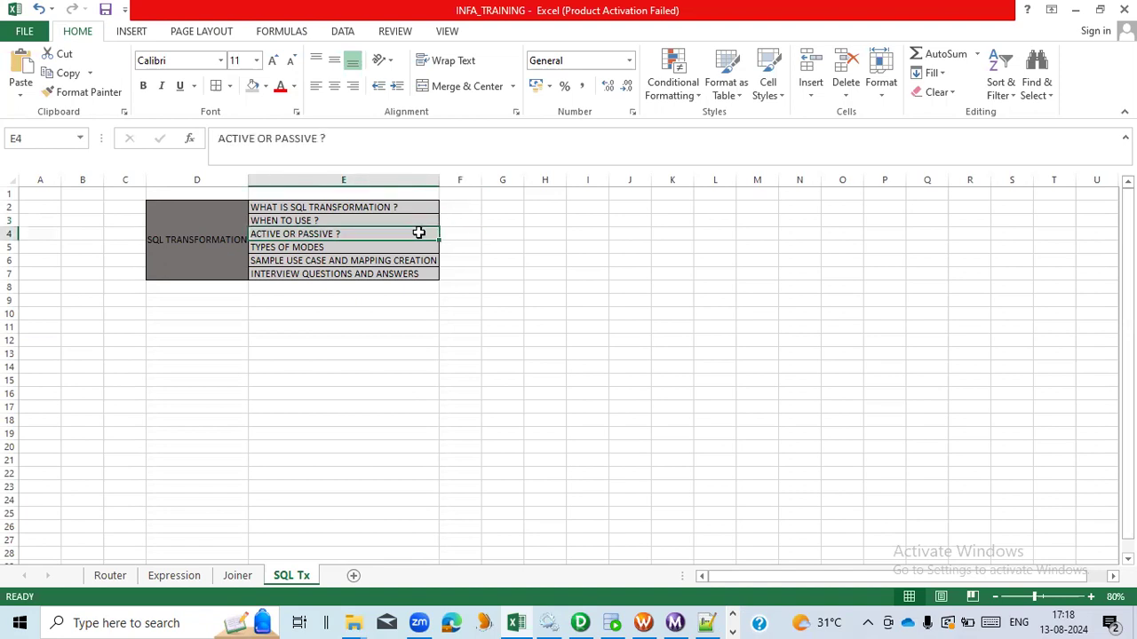
click(403, 248)
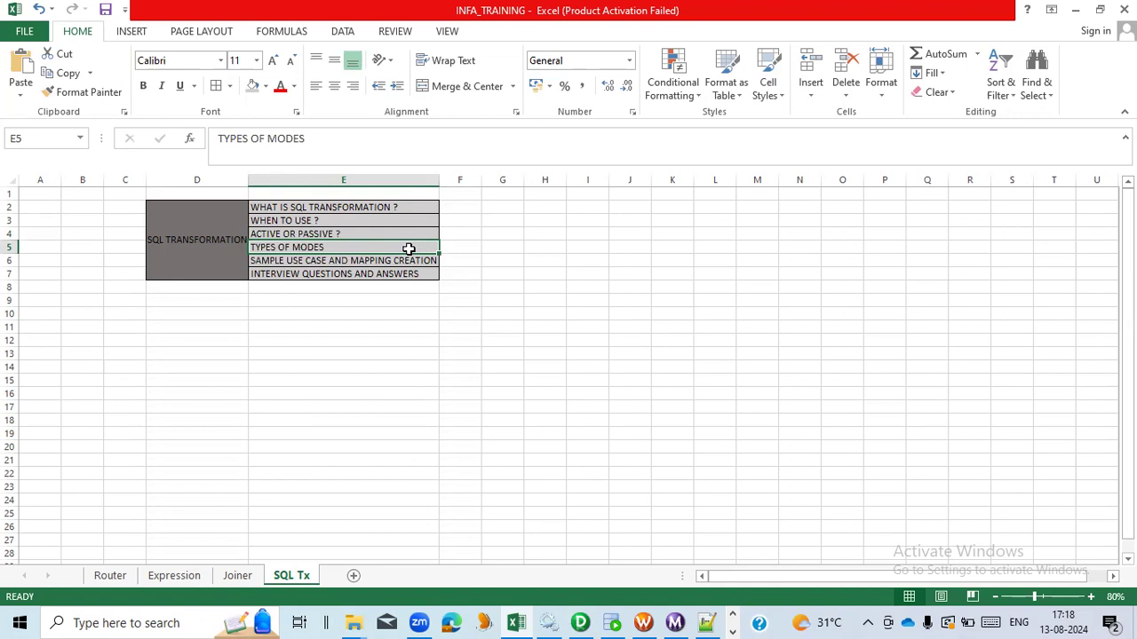
click(411, 260)
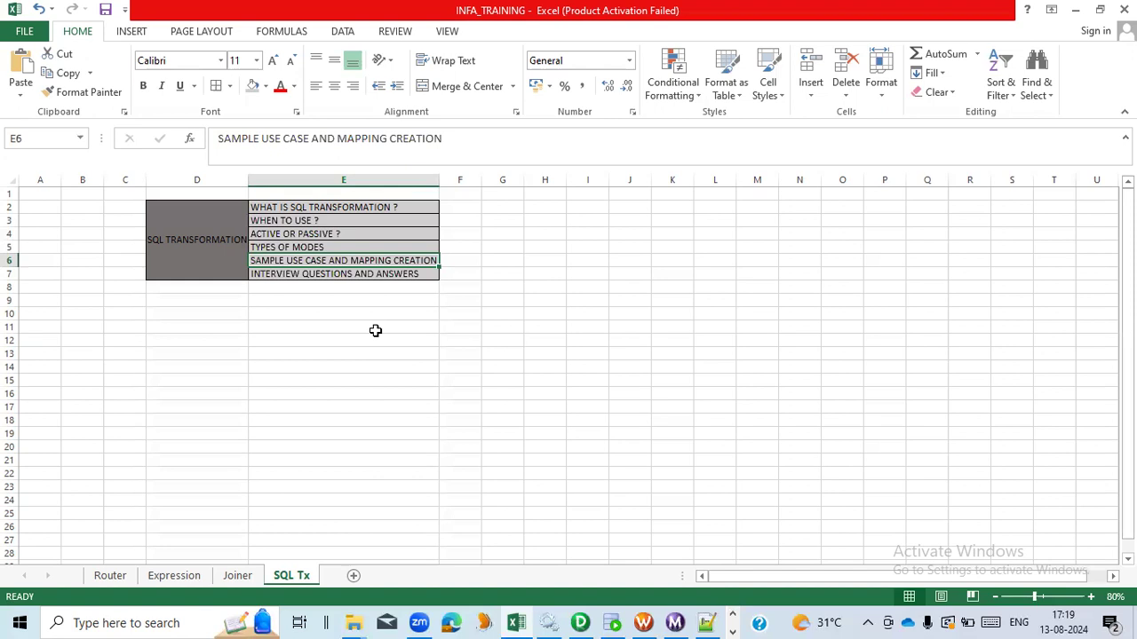
click(411, 273)
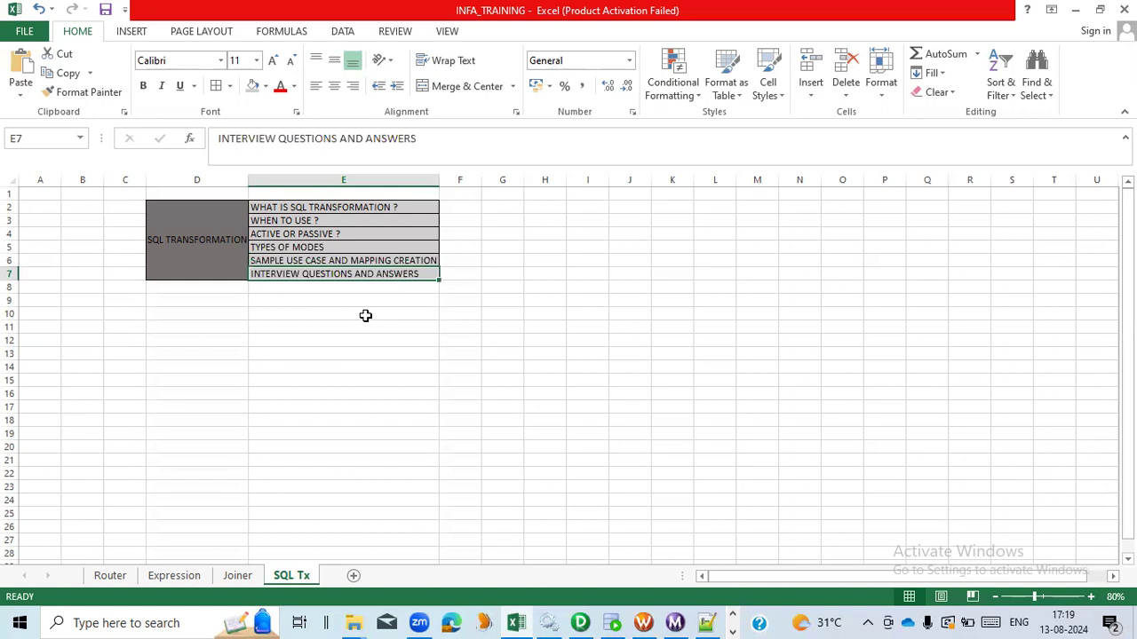
click(226, 245)
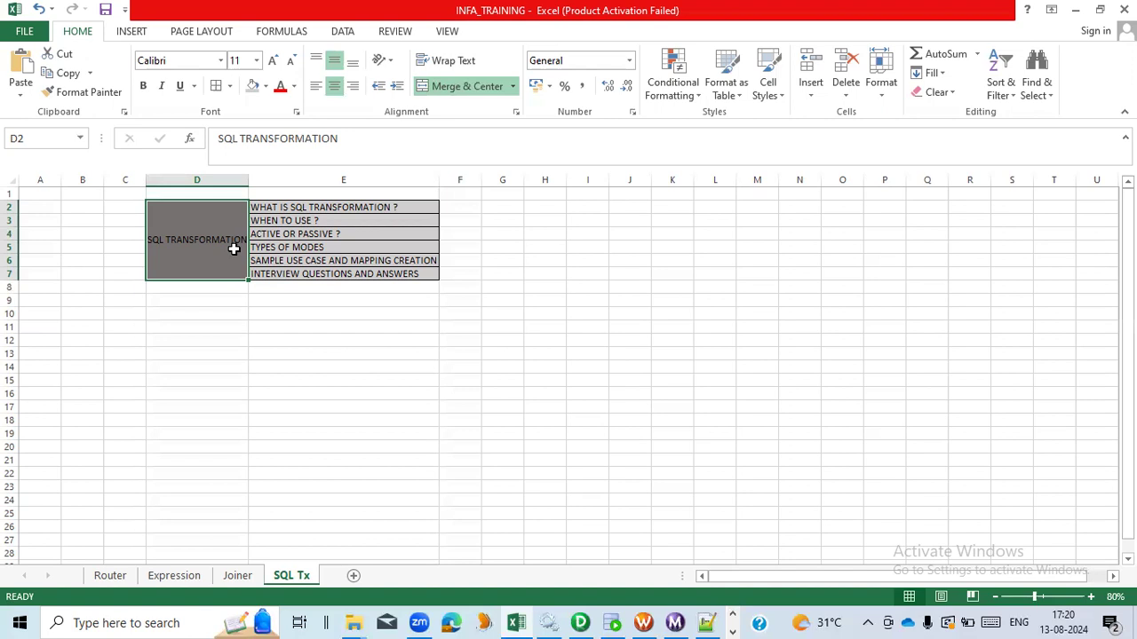
- Enter "SQL QUERY OPERATIONS" in cell G2 and autofit column G to its content
click(298, 289)
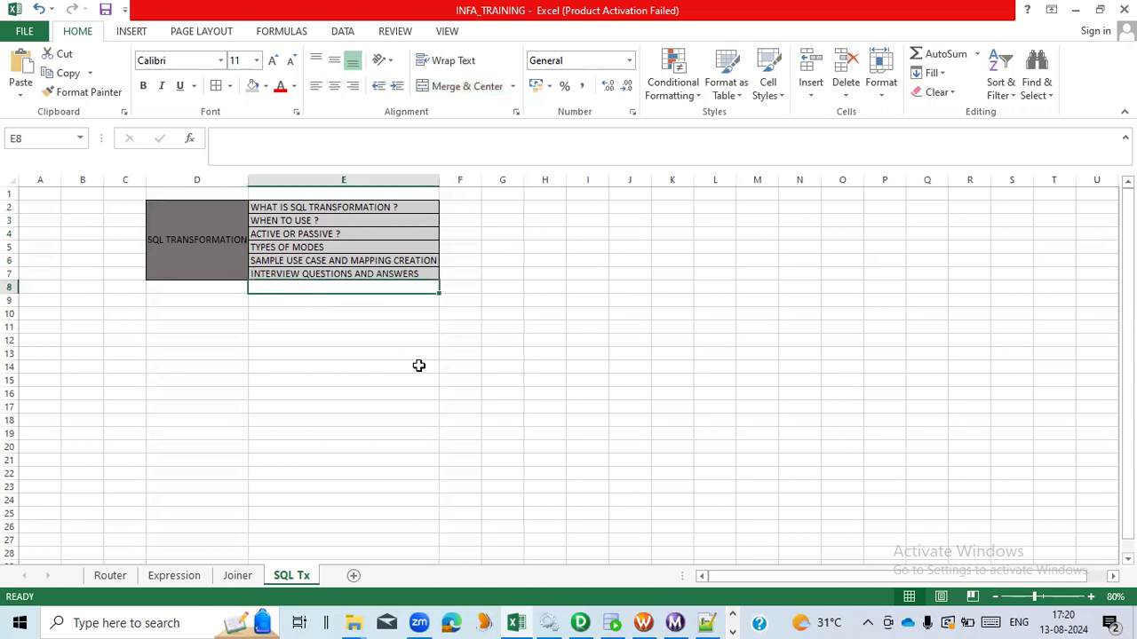
click(513, 209)
click(302, 211)
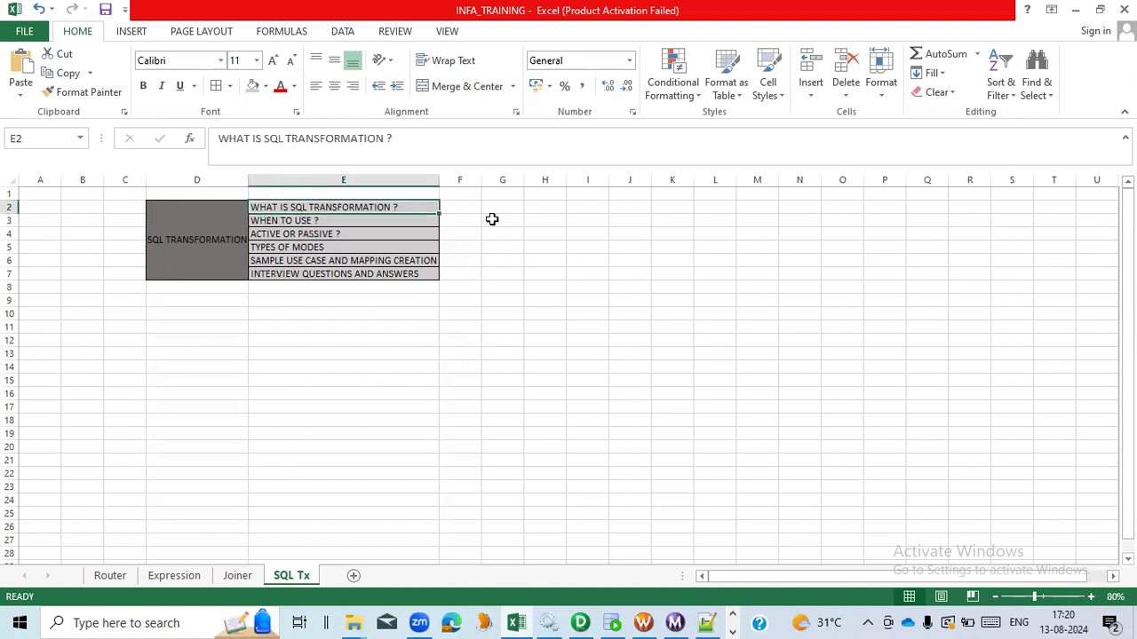
click(494, 210)
text(SQ)
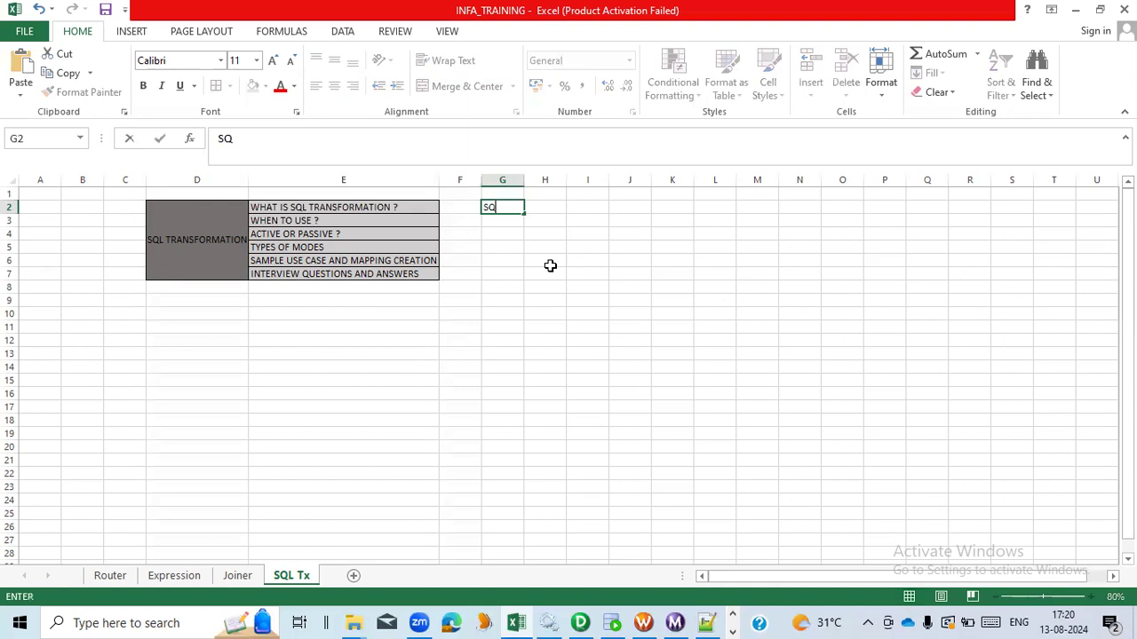
text(L QUERY OPERATIONS)
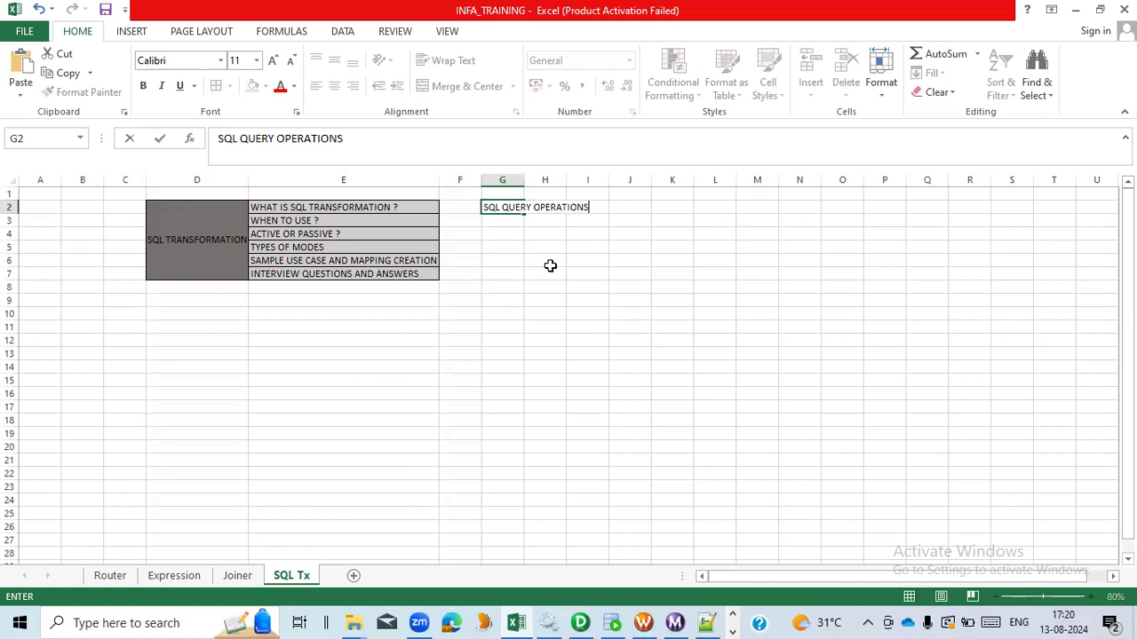
click(550, 266)
double_click(524, 183)
click(551, 222)
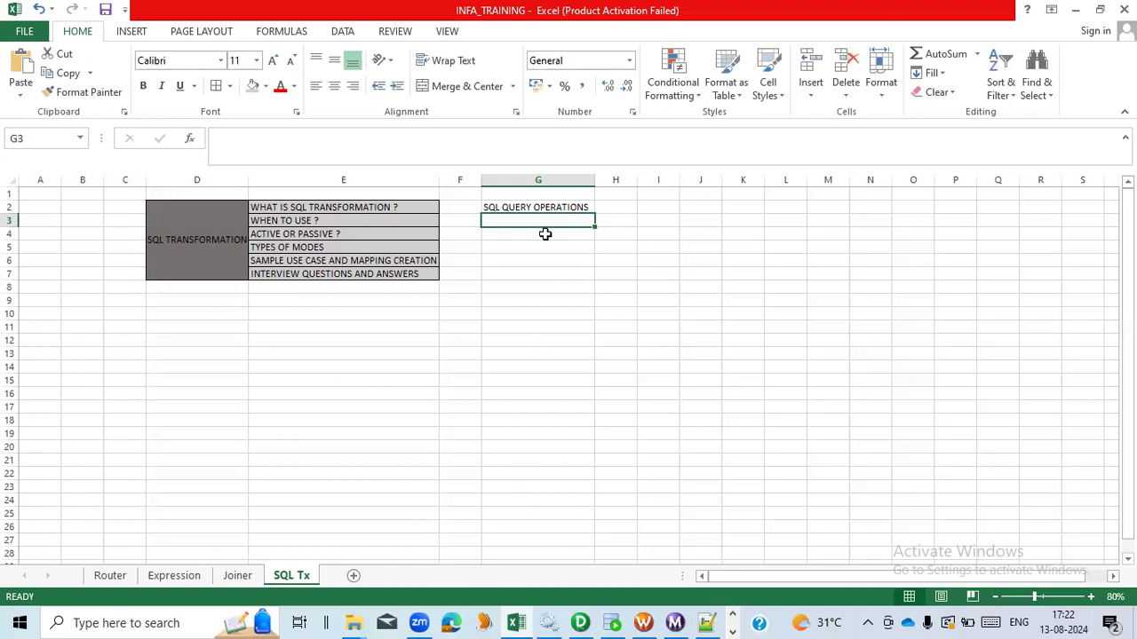
- Enter "1M TRANSACTIONS TO GET FROM UNDERLYINH TABLE" in cell G3 and autofit column G again
click(542, 234)
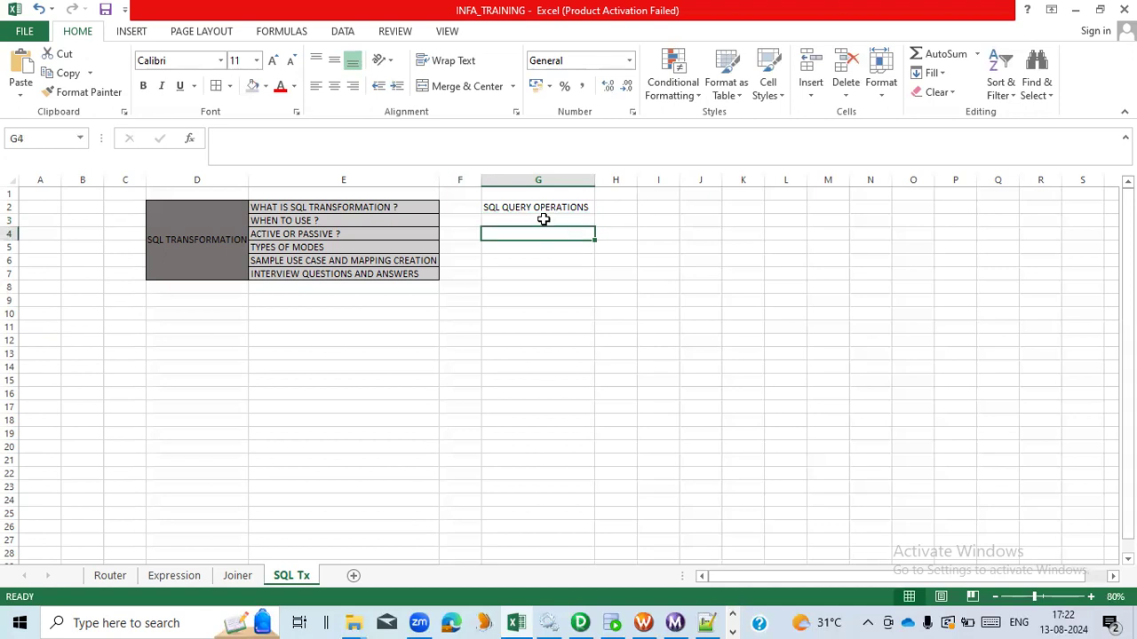
click(543, 220)
text(1M)
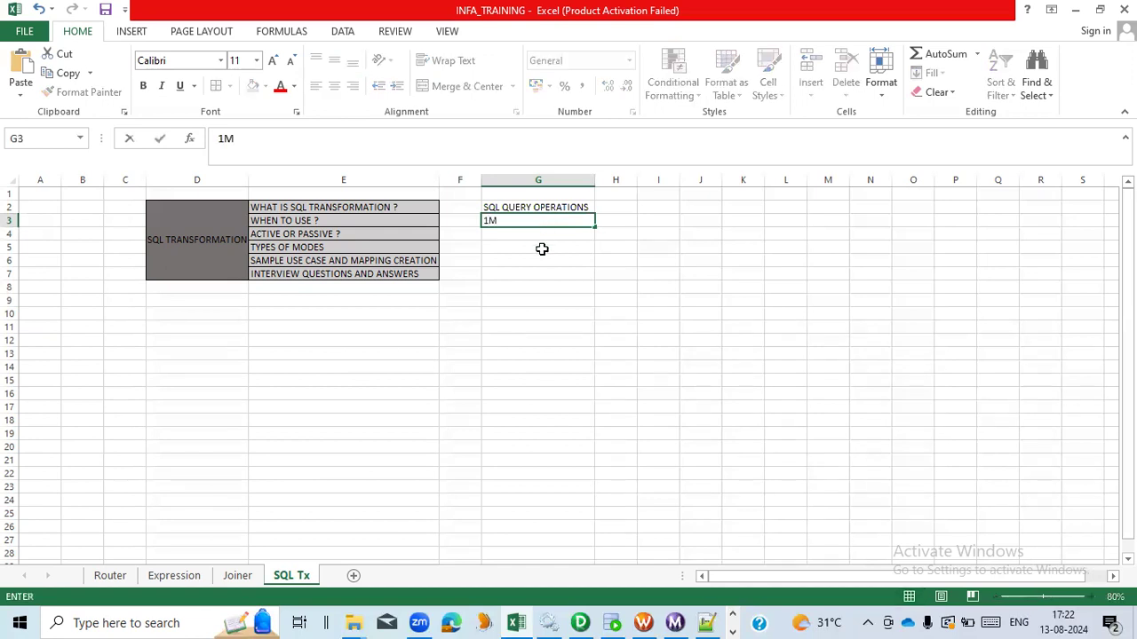
text( TRANSACTION)
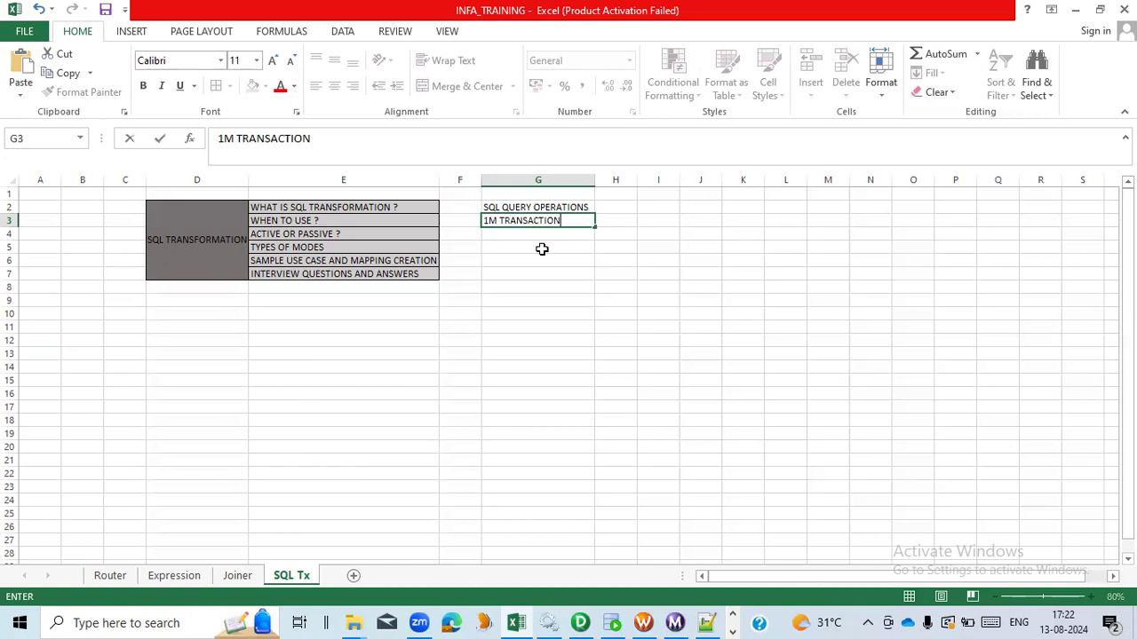
text(S TO GET FROM UNDE)
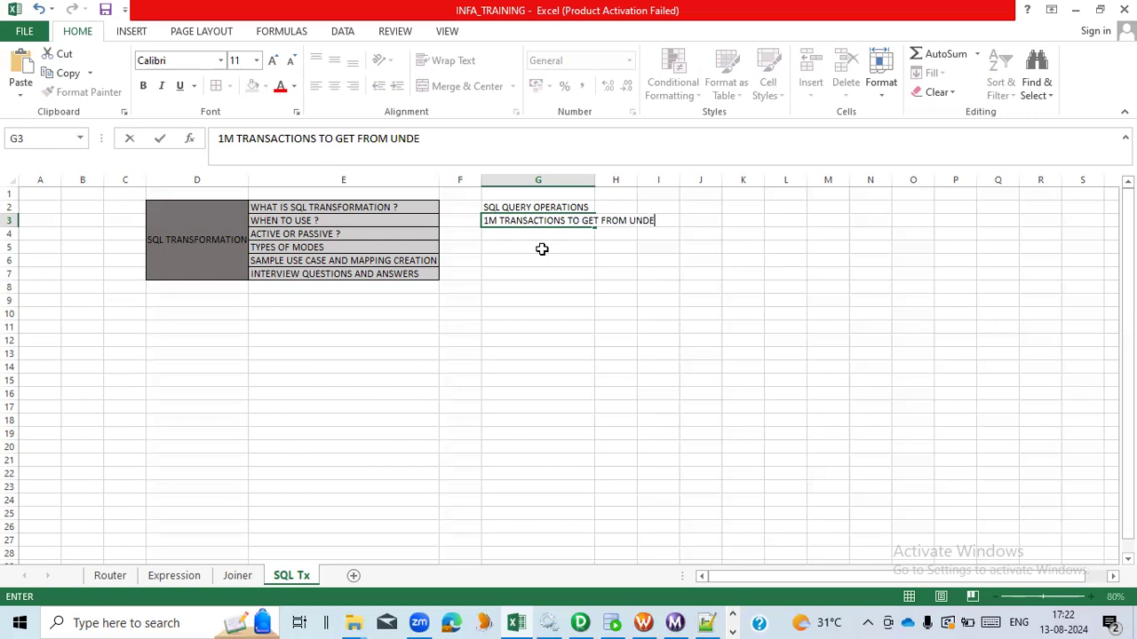
text(R)
text(LYINH TA)
text(LE)
key(BackSpace)
key(BackSpace)
text(BLE)
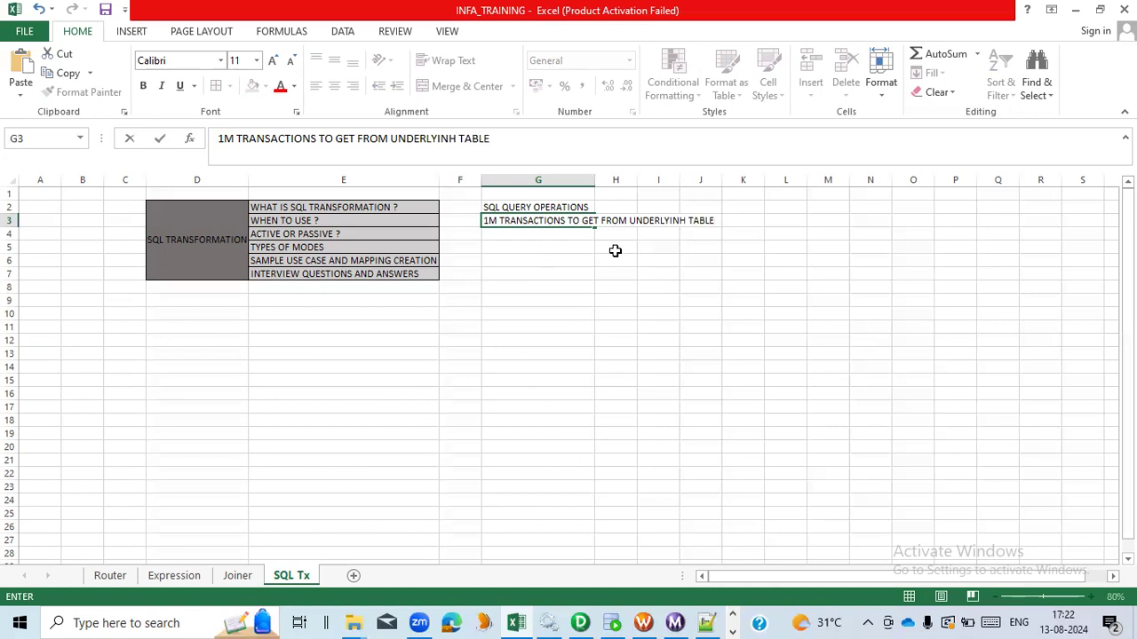
click(615, 250)
double_click(594, 180)
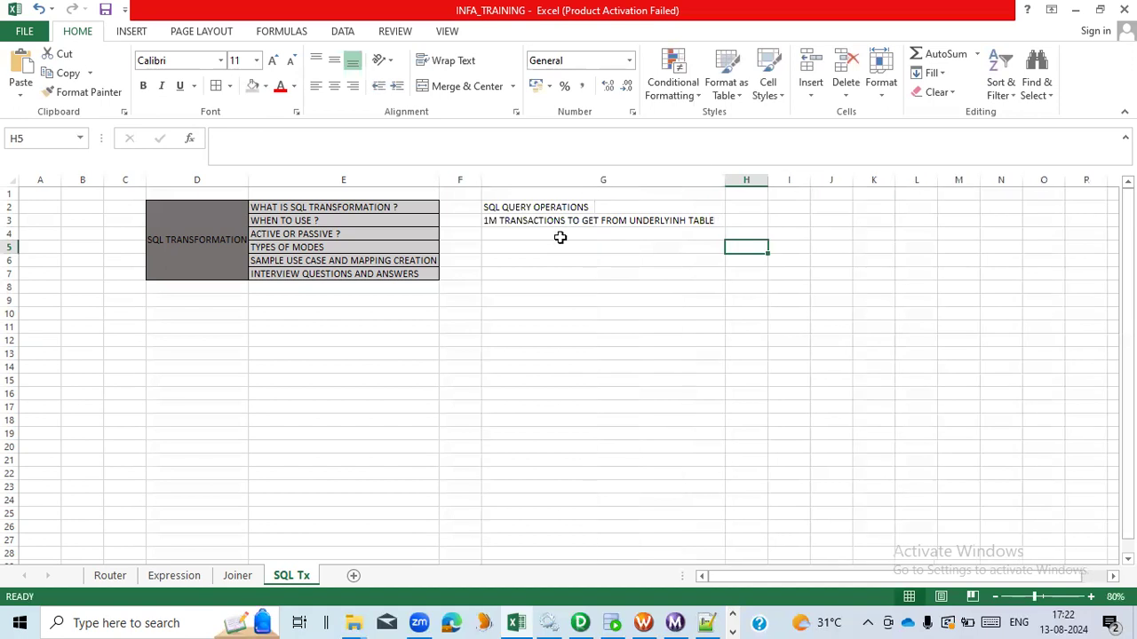
- Enter "QUERY MODE AND SCRIPT MODE" in cell G5
click(559, 236)
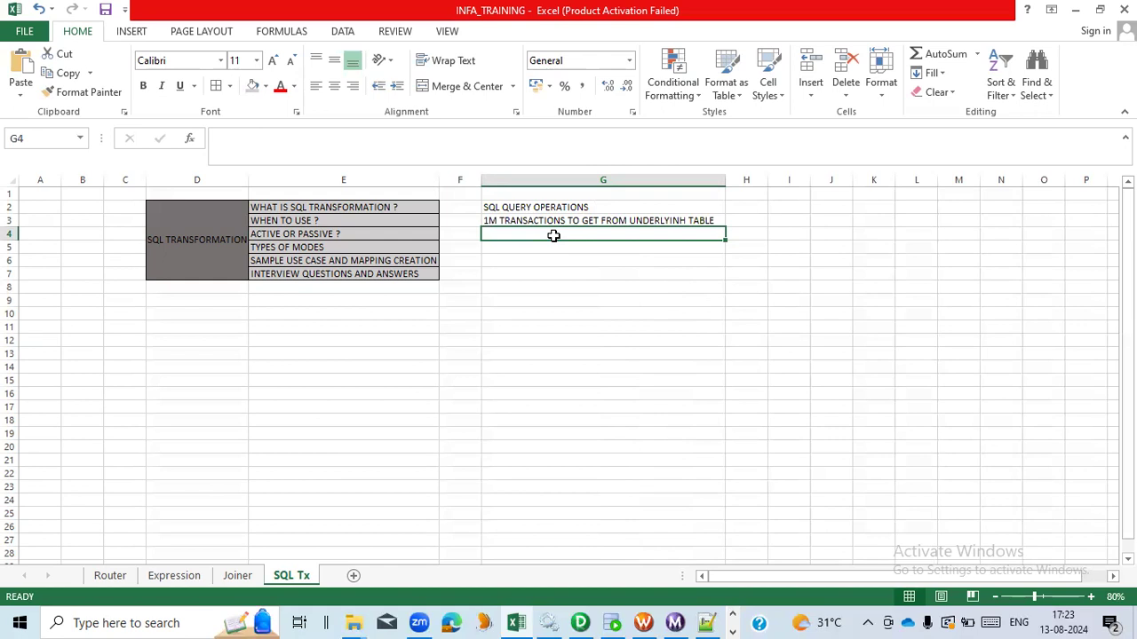
click(614, 248)
text(QUE)
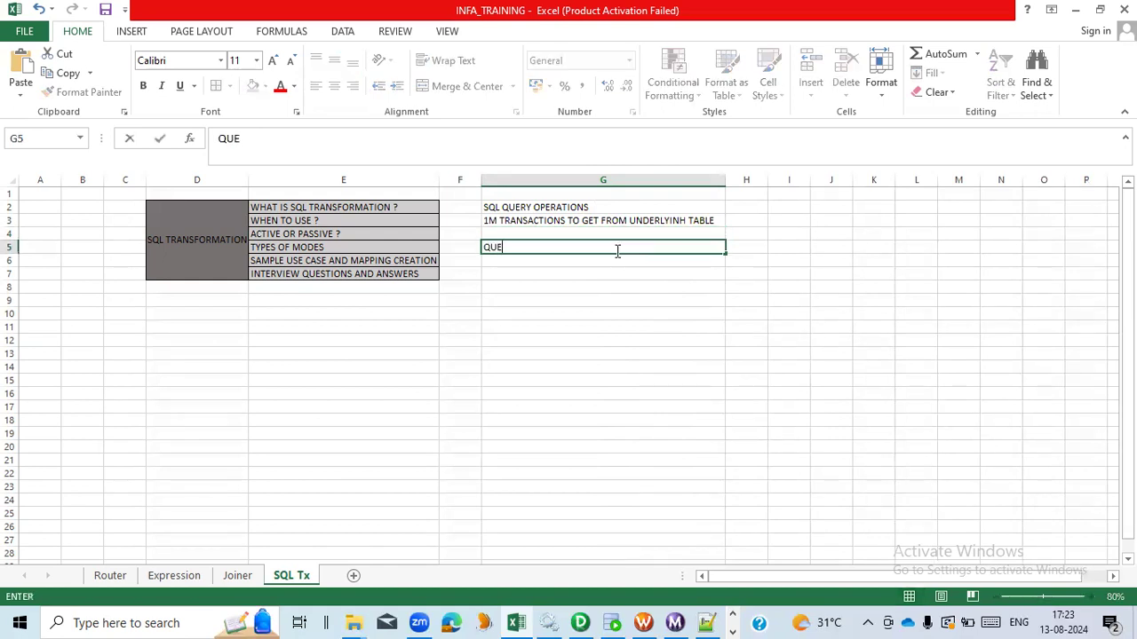
text(RY MODE AND SCR)
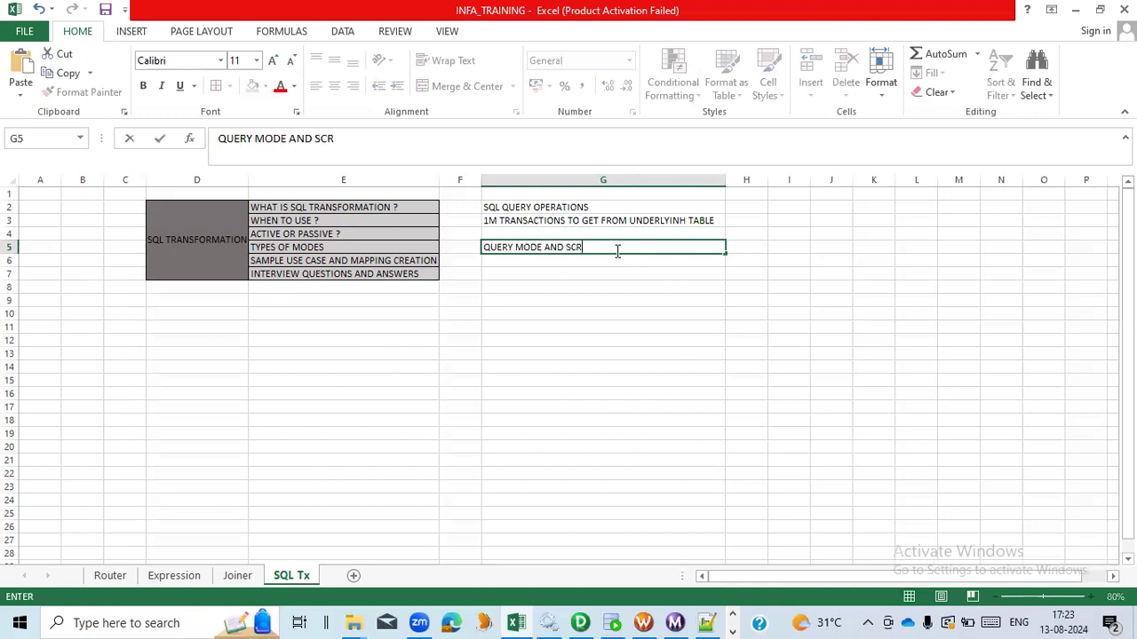
text(IPT MODE)
key(Return)
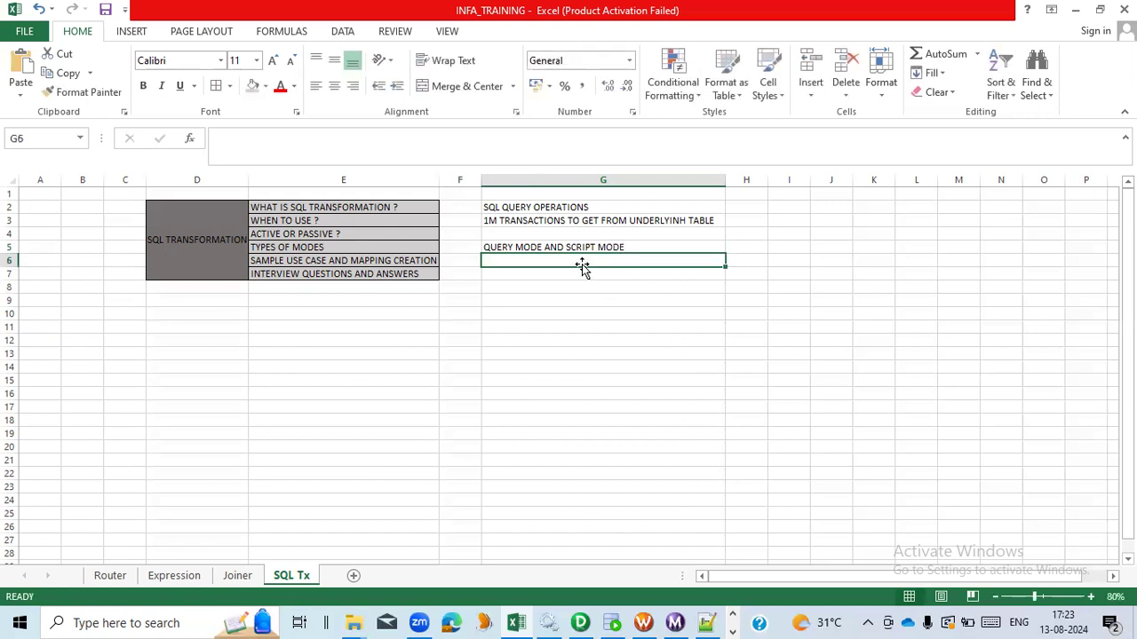
- Highlight the phrase QUERY MODE inside cell G5 and review the outline's last topic
double_click(543, 246)
drag(543, 246, 483, 247)
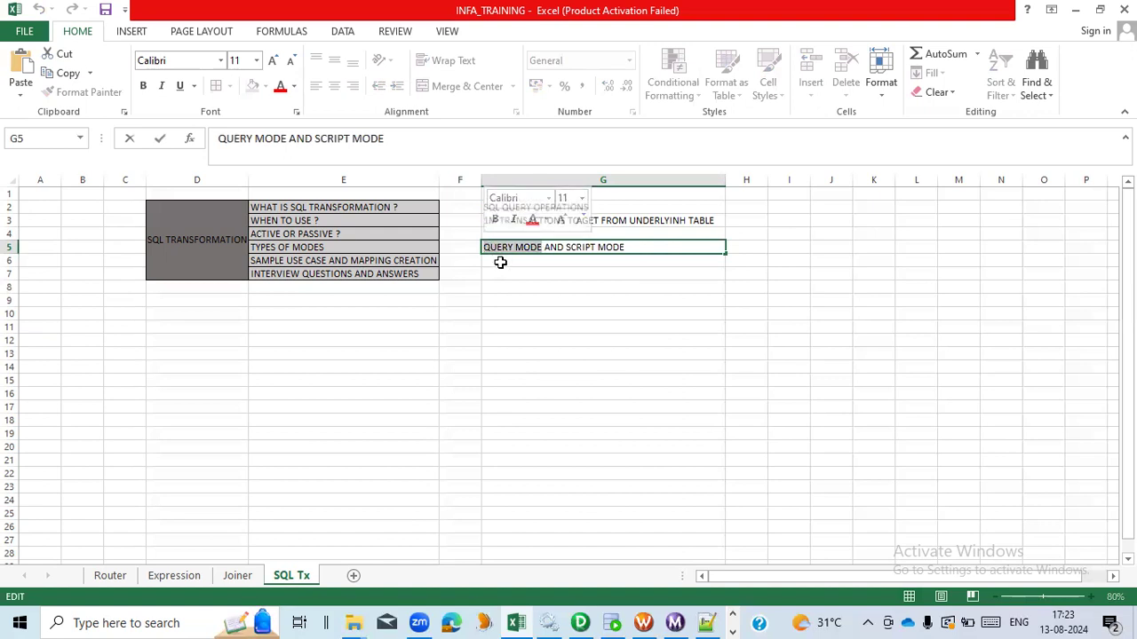
click(500, 262)
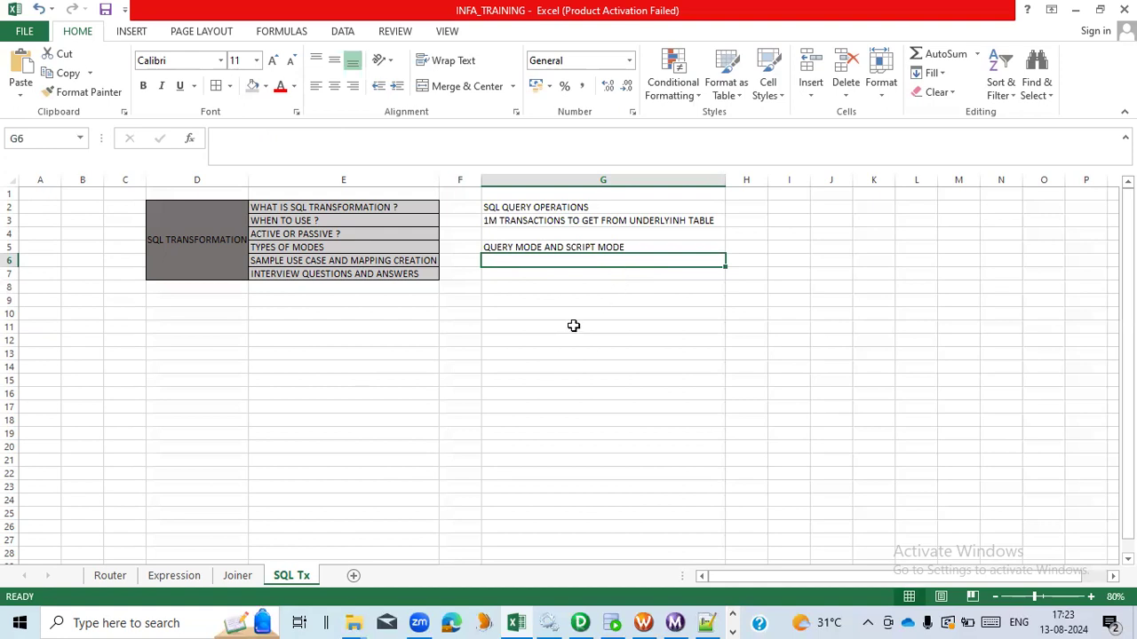
click(429, 277)
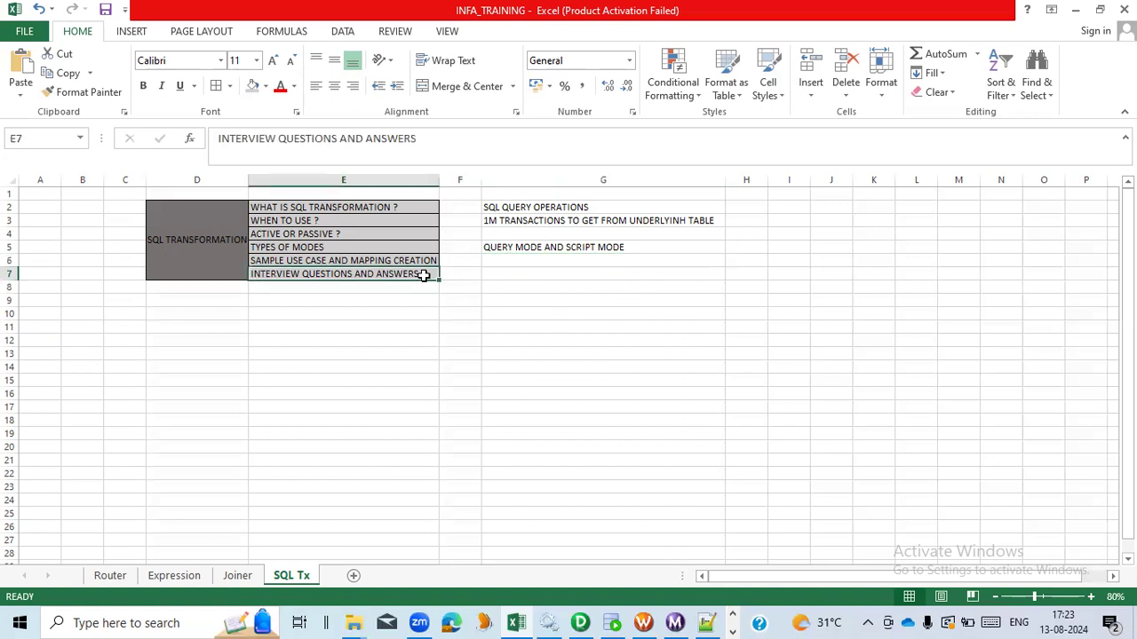
click(542, 260)
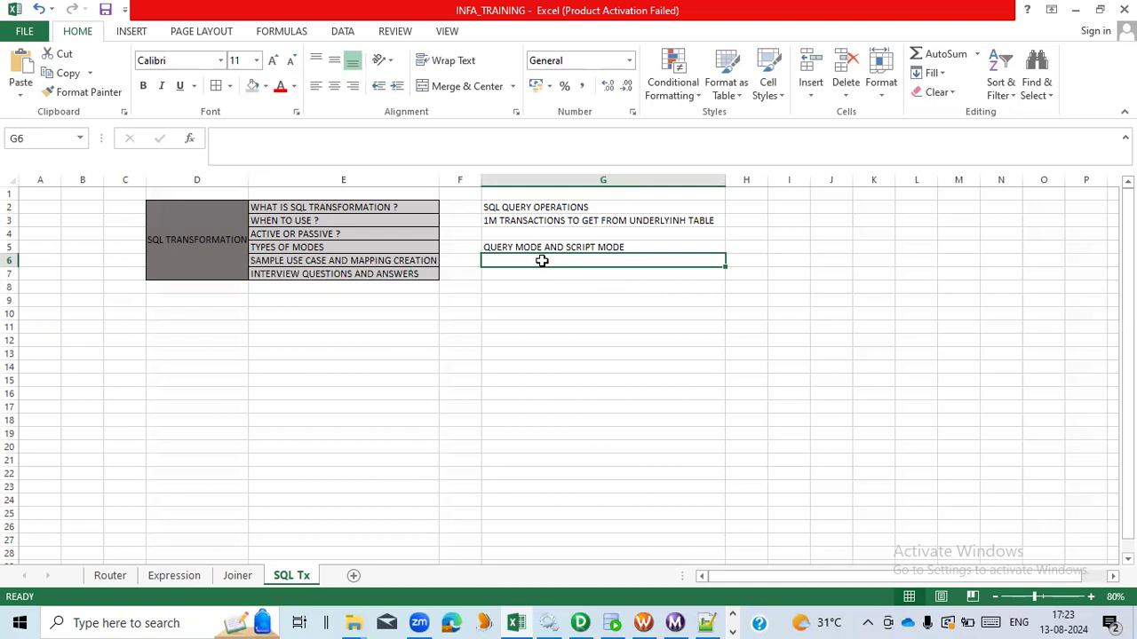
- Switch to PowerCenter Designer and create a new mapping named m_sql_load_emp
key(alt+Tab)
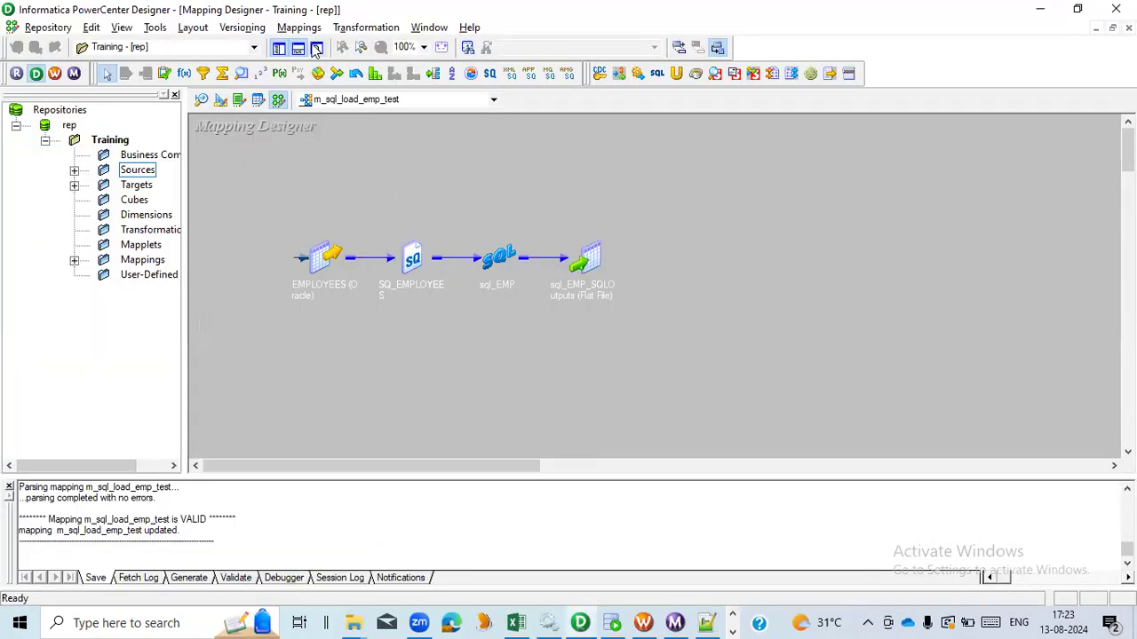
click(299, 28)
click(304, 46)
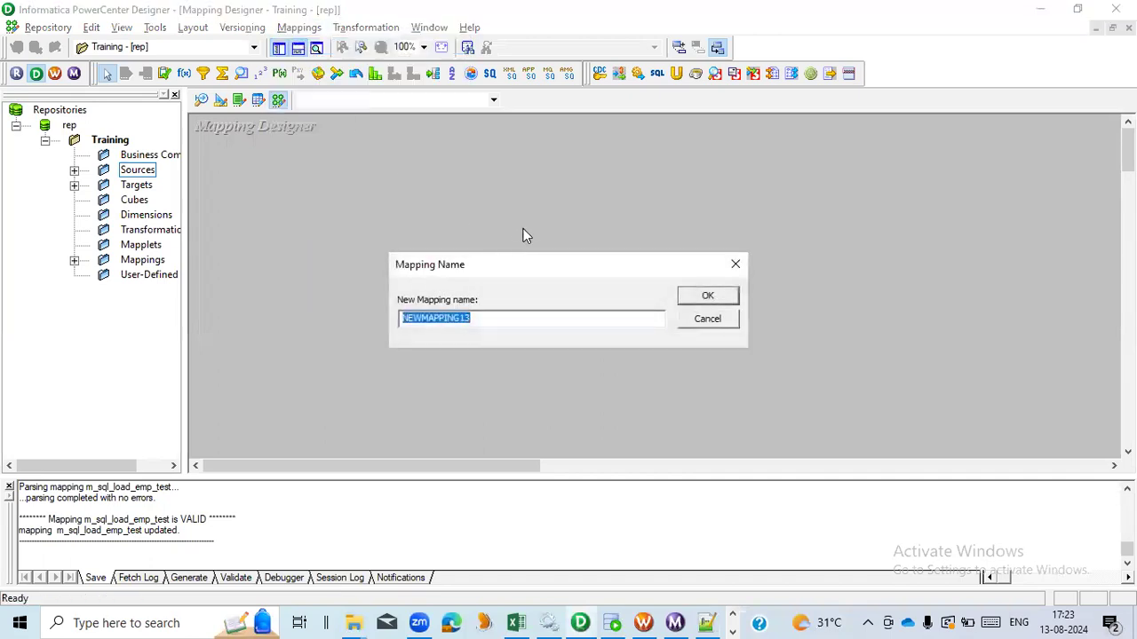
text(m_s)
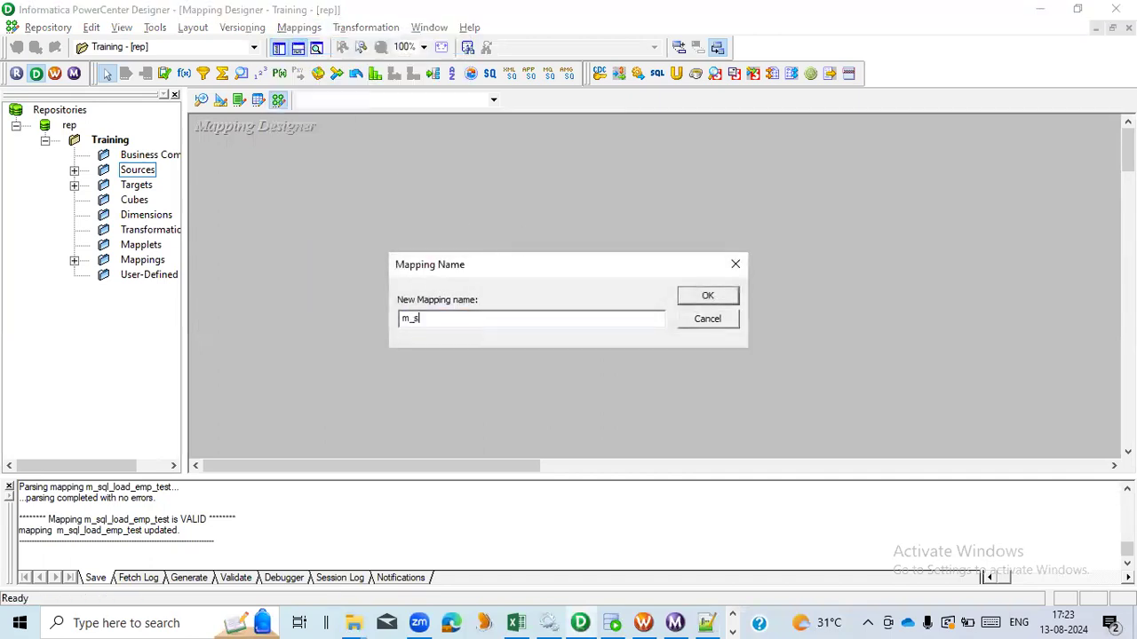
text(ql_load_emp)
click(685, 296)
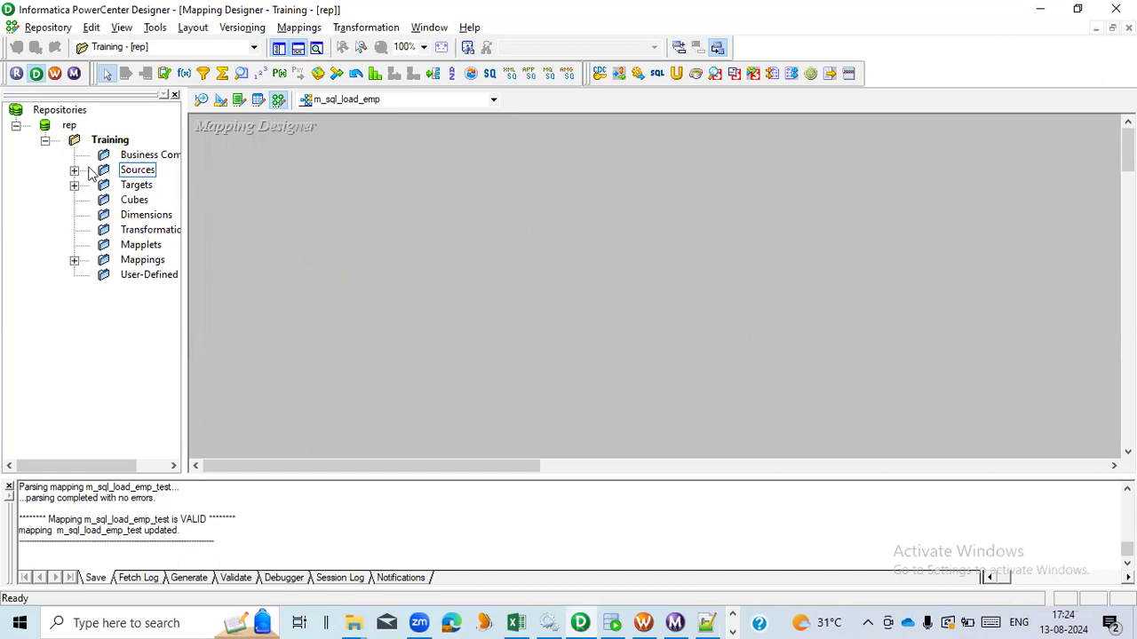
- Add the EMPLOYEES Oracle source definition to the mapping workspace and reposition it
click(74, 170)
drag(184, 221, 335, 236)
click(210, 219)
drag(210, 219, 558, 217)
drag(337, 213, 135, 217)
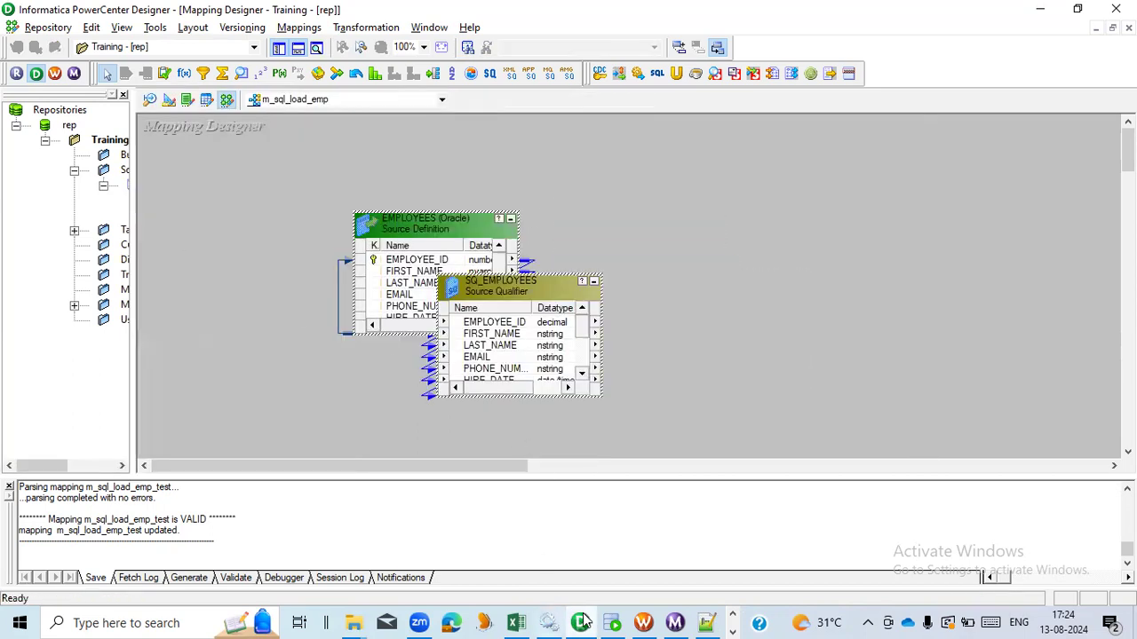
- Switch to SQL Developer and run the query selecting DEPARTMENT_NAME from DEPARTMENTS where DEPARTMENT_ID = 100
click(612, 622)
click(619, 218)
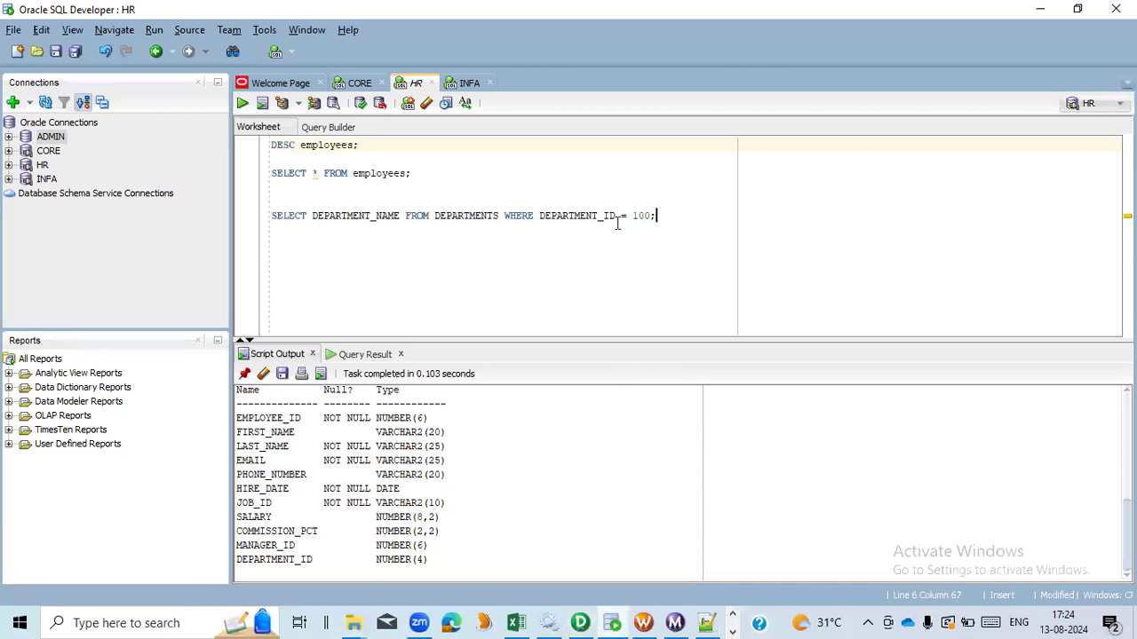
shift+click(252, 222)
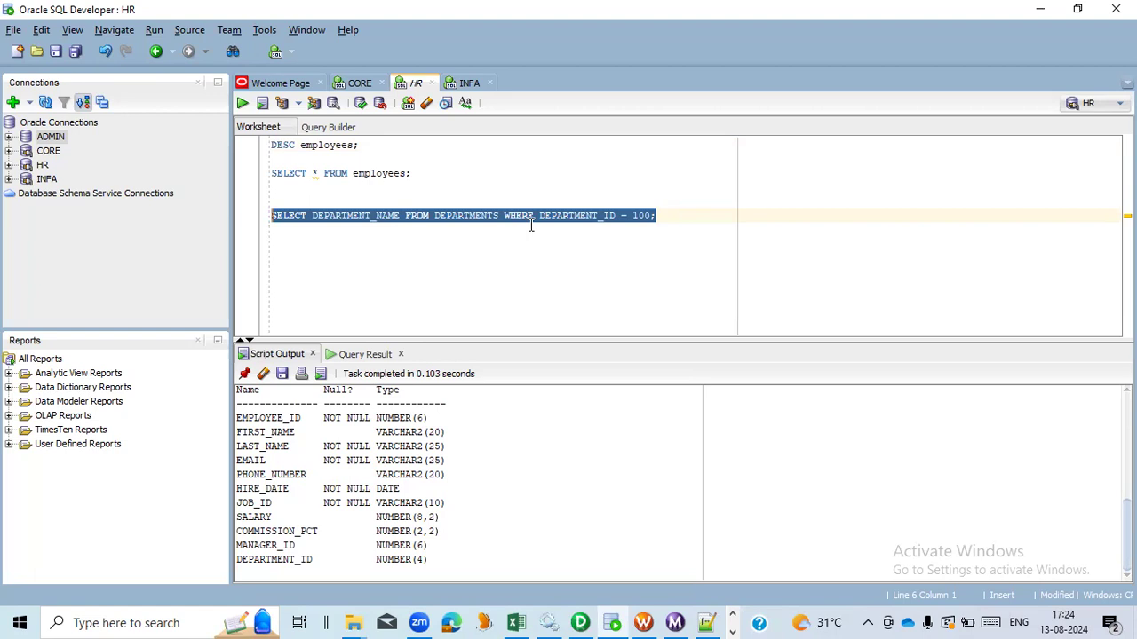
click(243, 108)
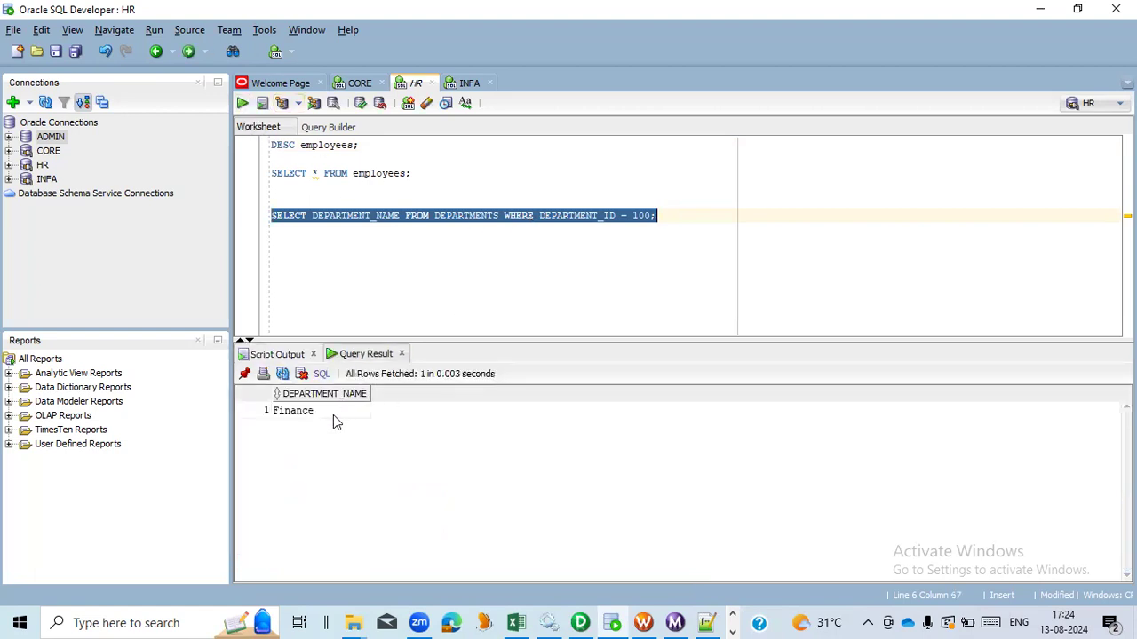
- Run the SELECT * FROM employees query and examine the employee rows belonging to department 100
click(333, 414)
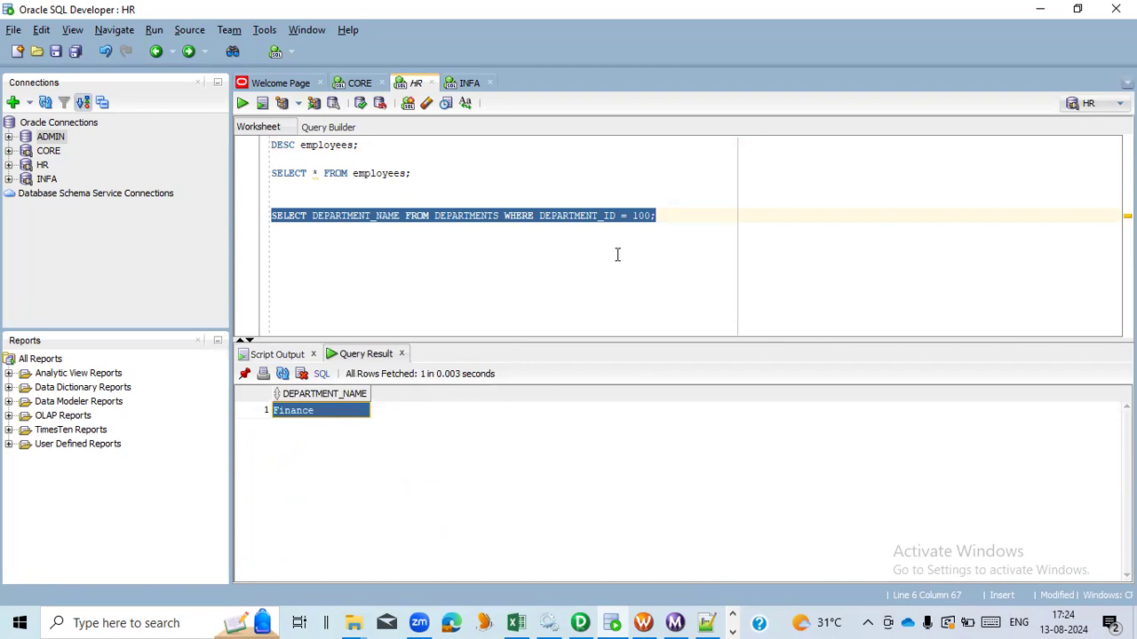
click(665, 216)
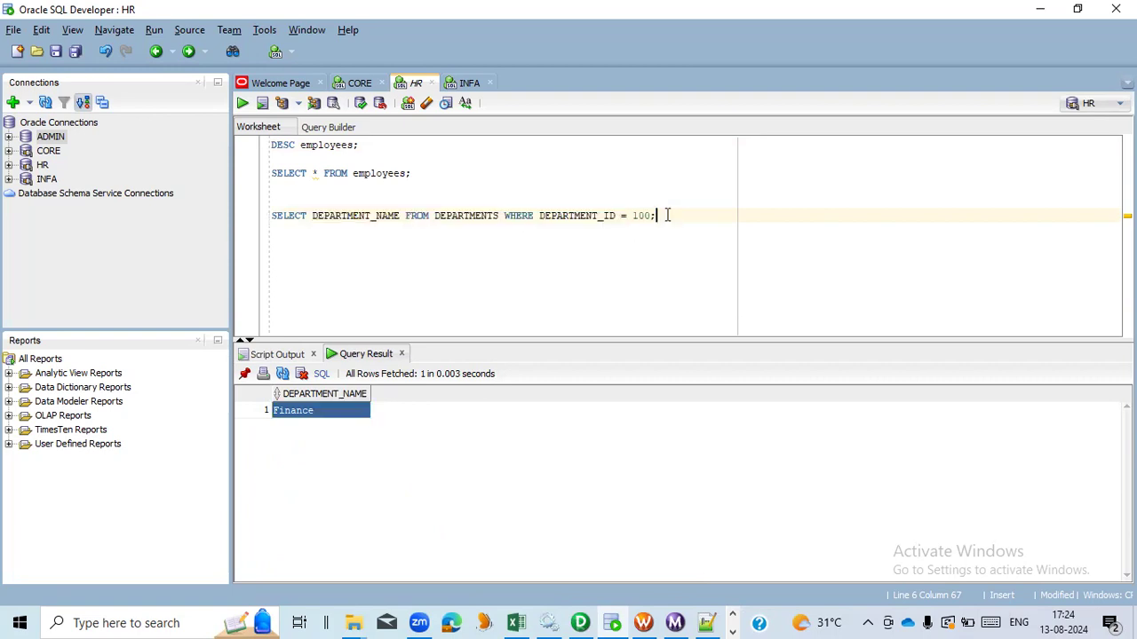
double_click(569, 215)
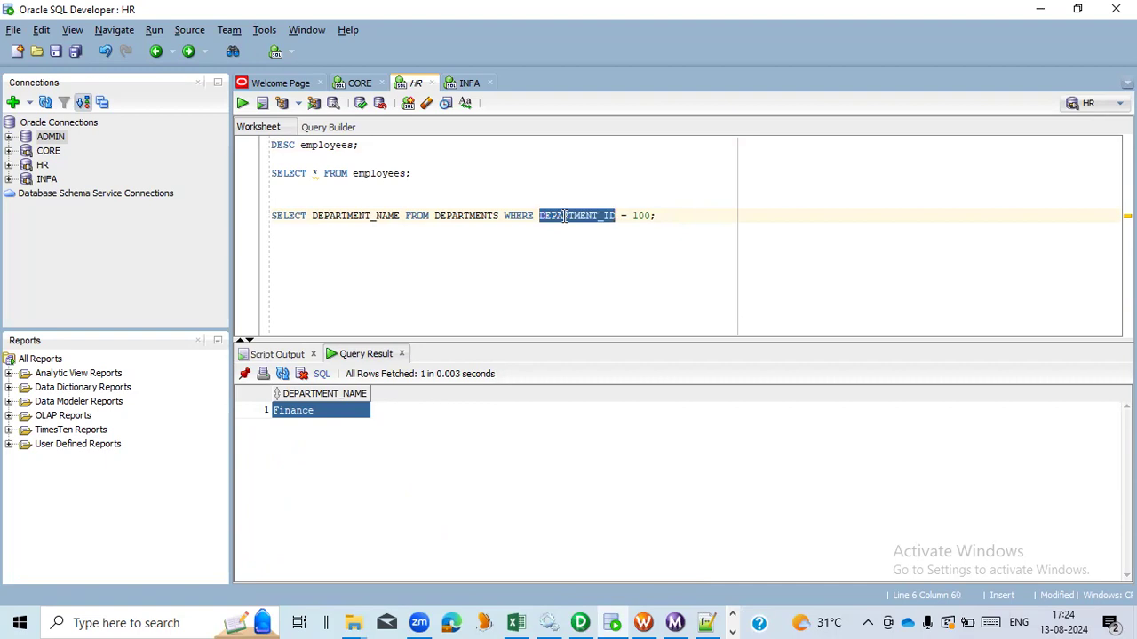
drag(411, 173, 270, 173)
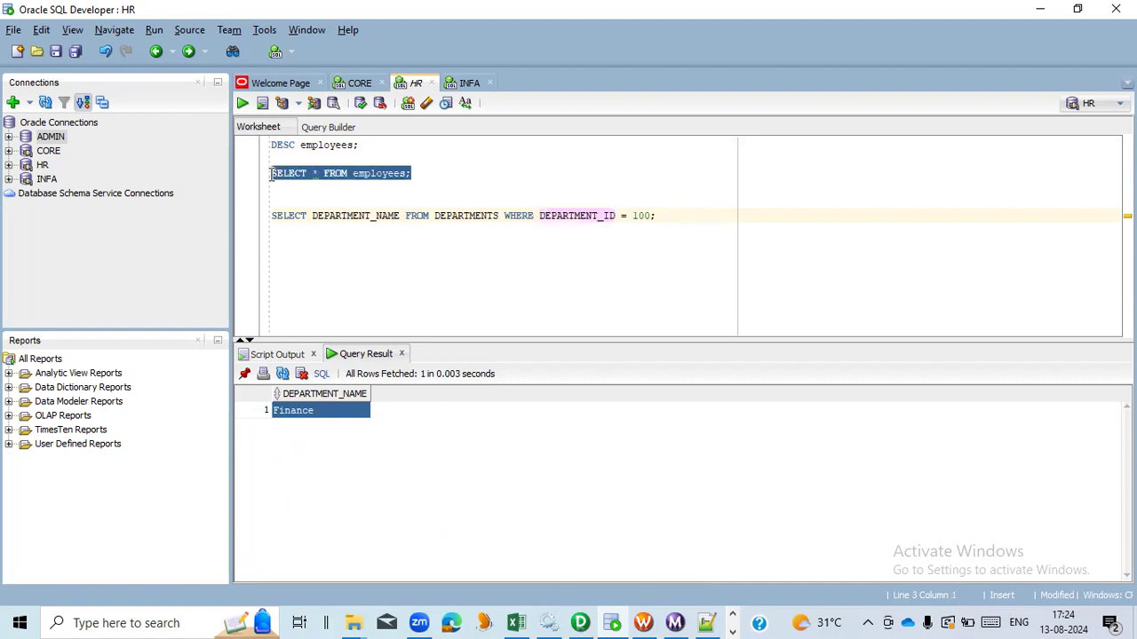
click(242, 104)
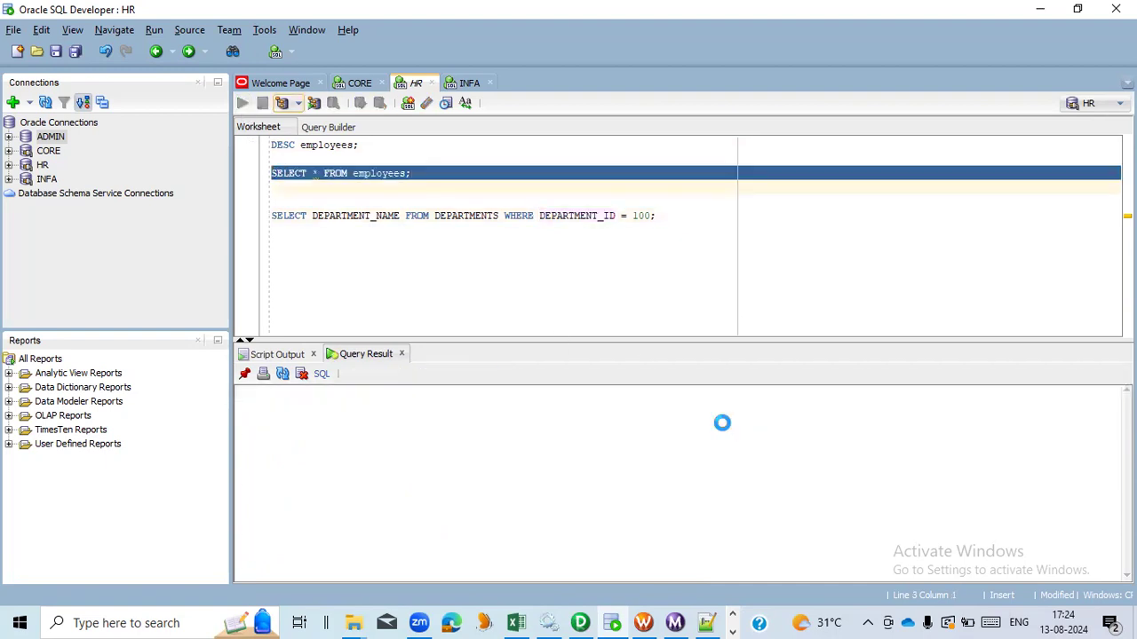
click(1059, 414)
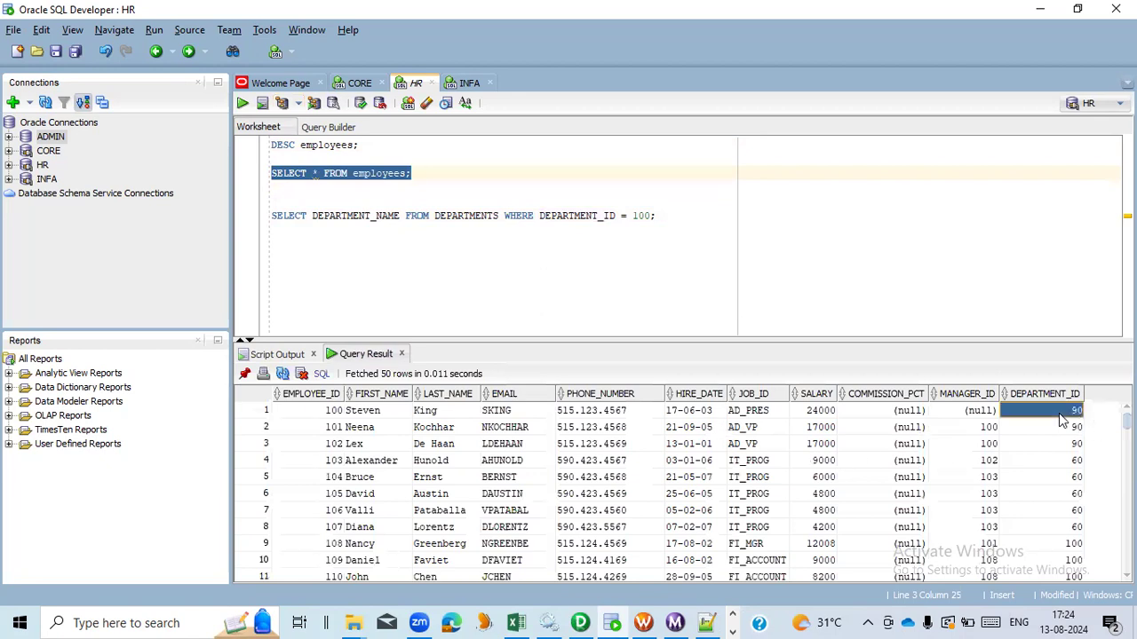
scroll(1003, 454, down, 2)
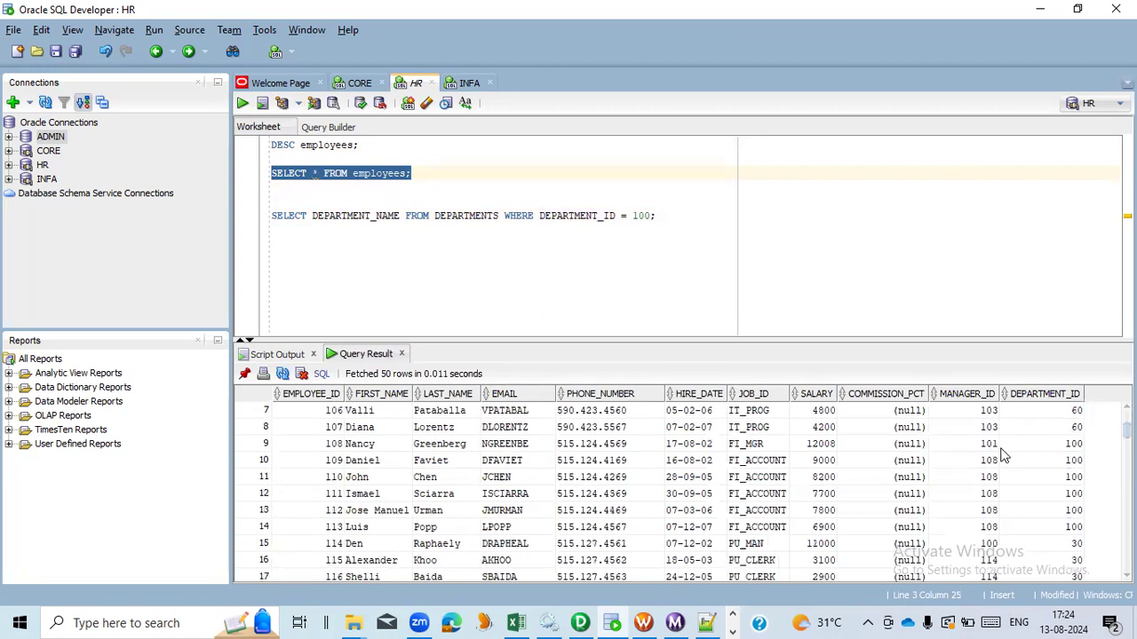
scroll(1004, 450, down, 6)
scroll(1013, 455, up, 6)
click(1031, 467)
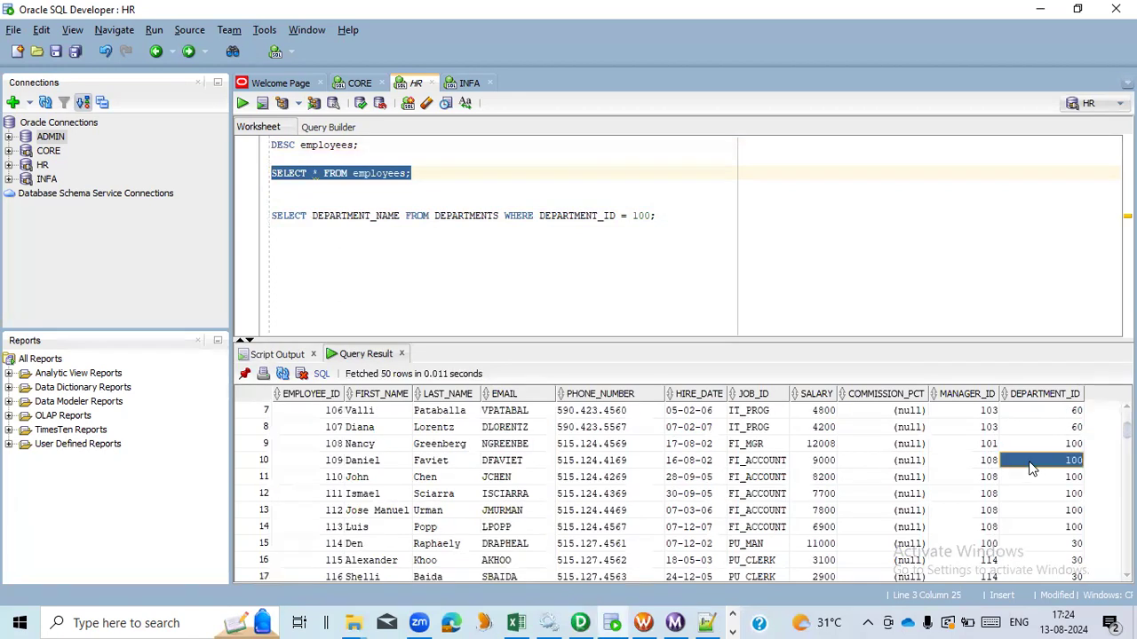
click(375, 467)
drag(278, 469, 1057, 471)
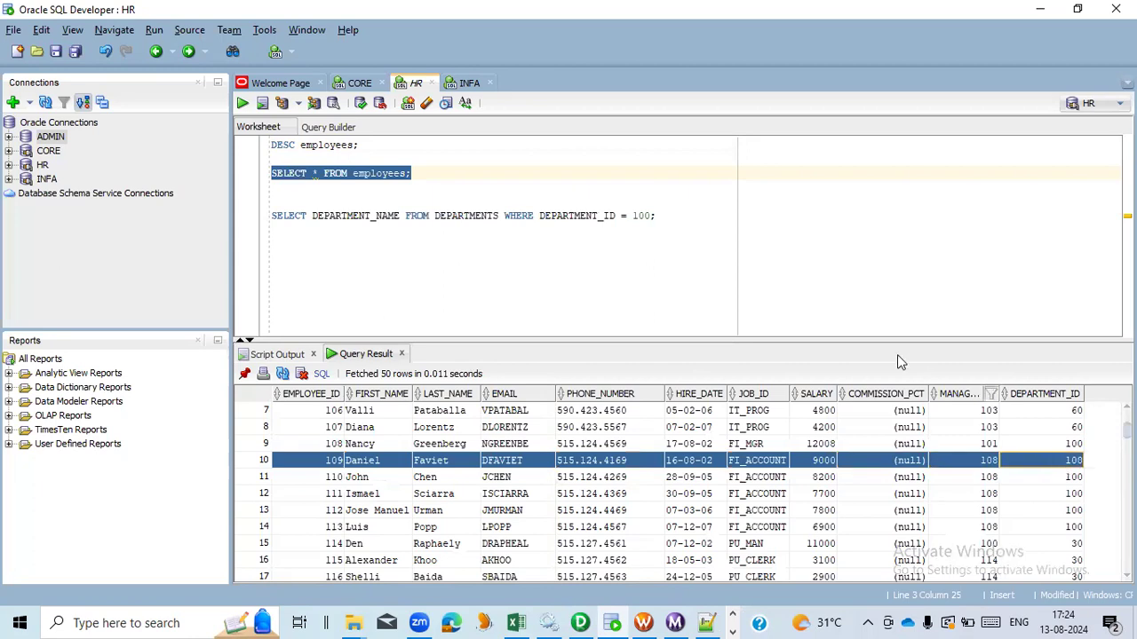
- Rerun the query selecting DEPARTMENT_NAME from DEPARTMENTS where DEPARTMENT_ID = 100
click(689, 224)
shift+click(251, 216)
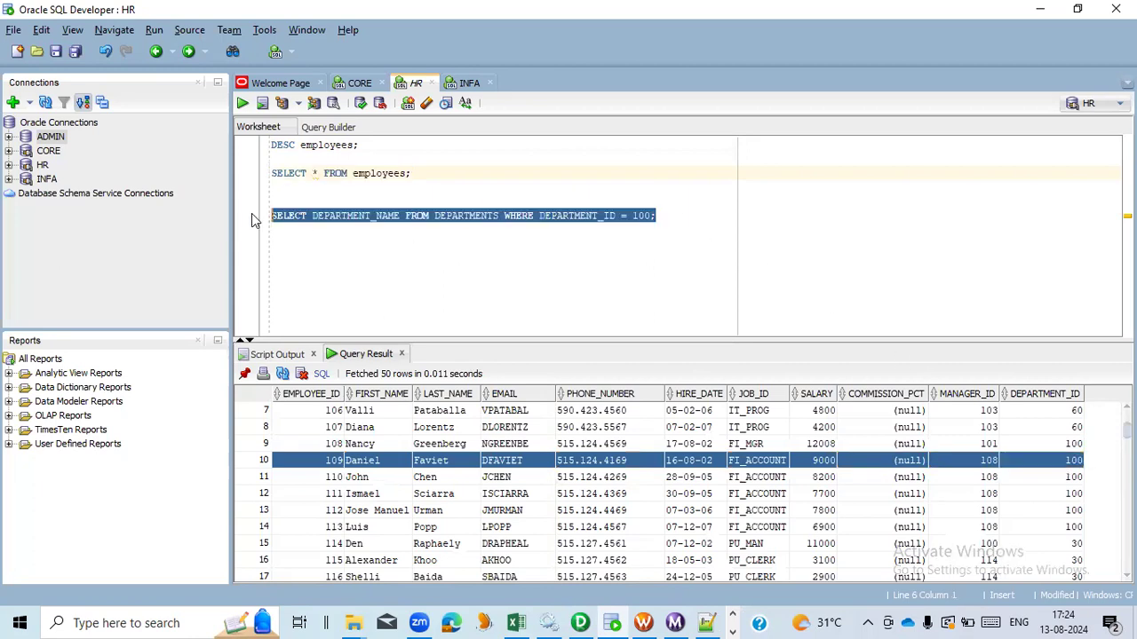
click(244, 104)
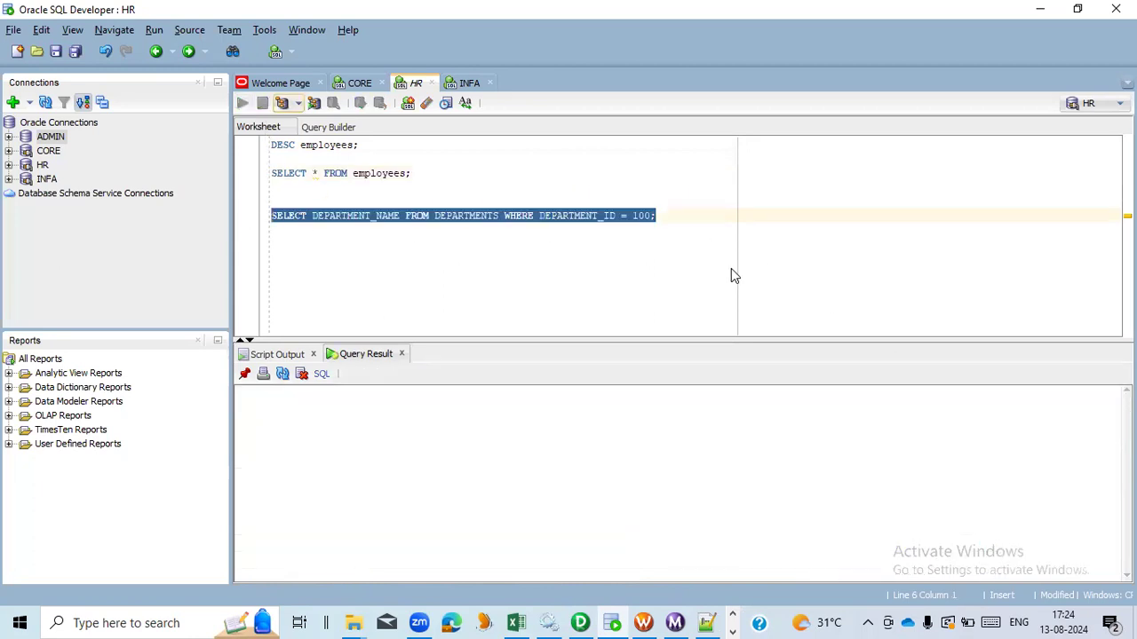
click(675, 216)
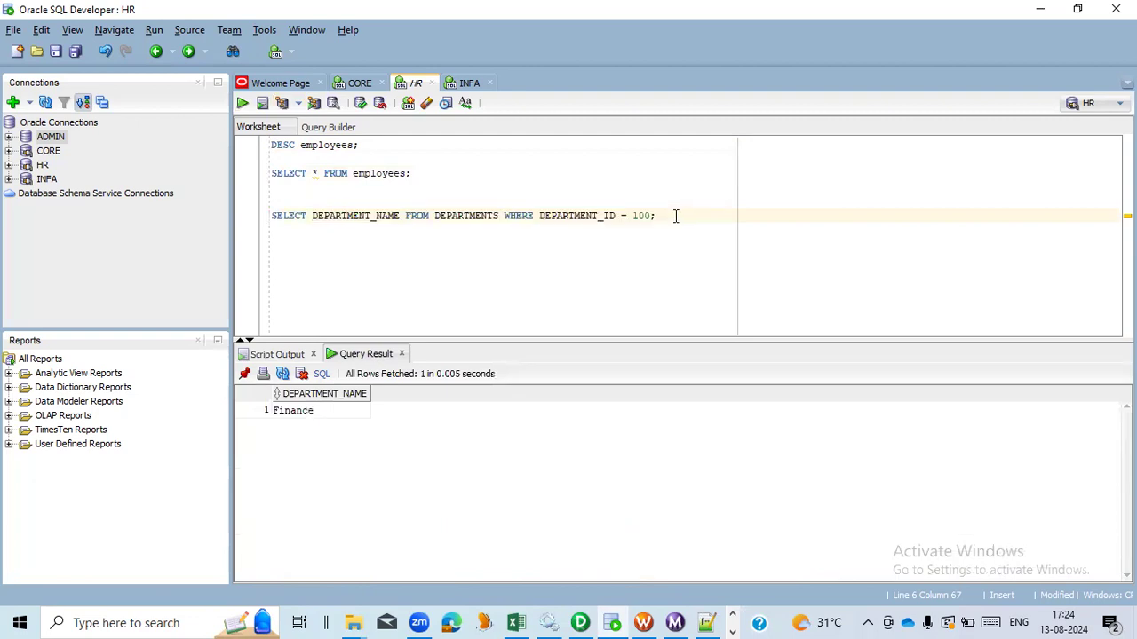
- Switch to PowerCenter Designer and rearrange the EMPLOYEES source definition and SQ_EMPLOYEES source qualifier in the workspace
key(alt+Tab)
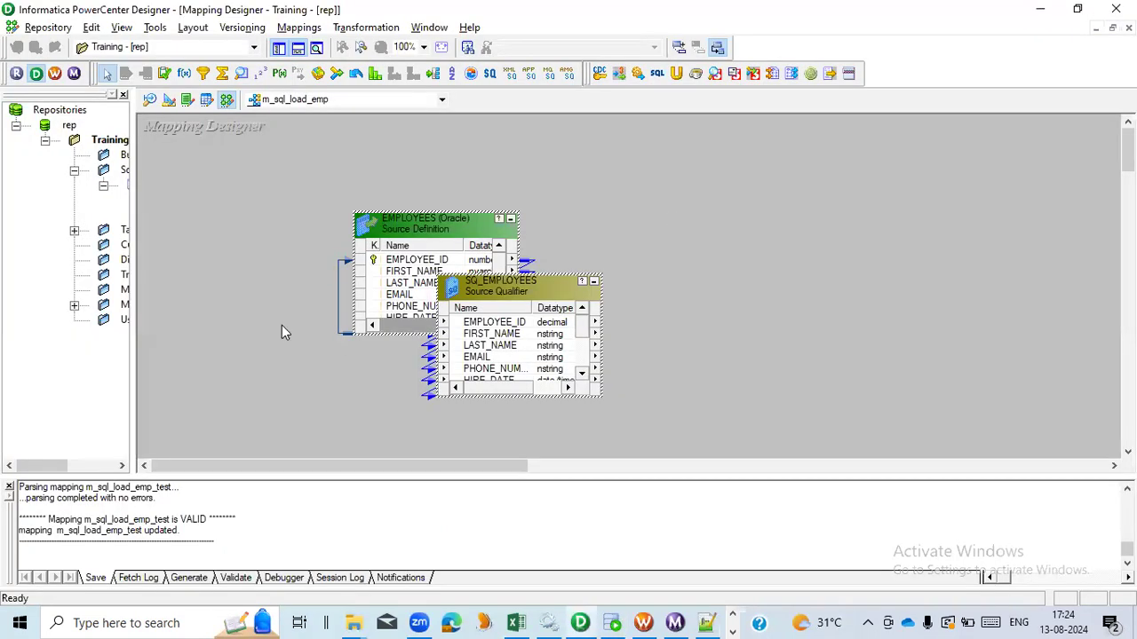
drag(382, 226, 219, 170)
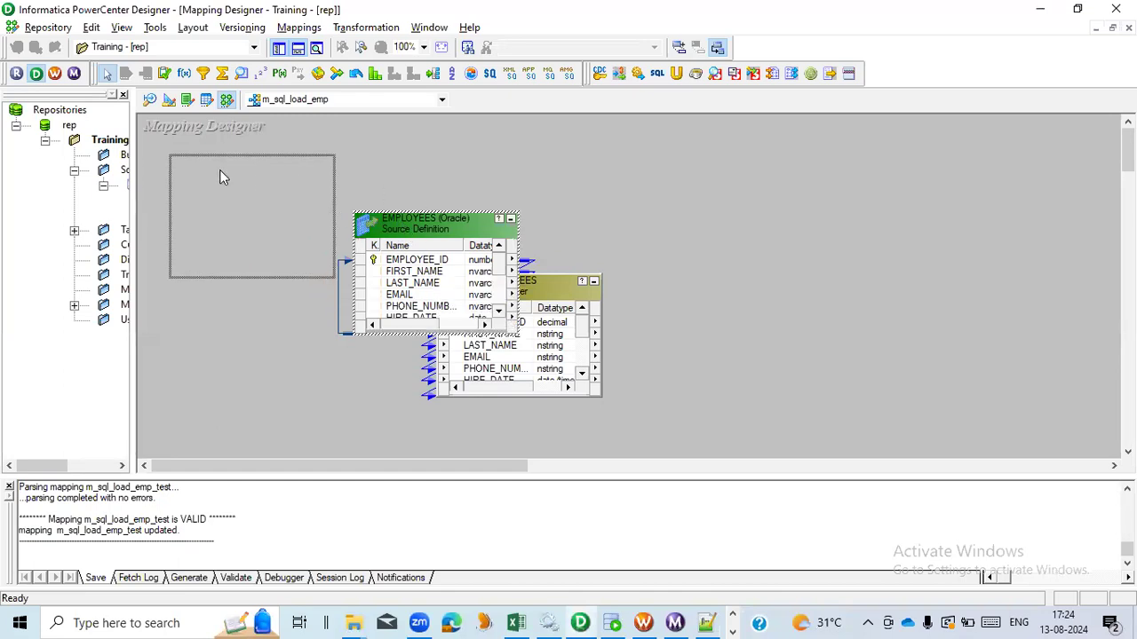
drag(500, 301, 500, 255)
click(326, 337)
- Create a transformation of type SQL named sql_EMP_DEPT in the mapping
click(366, 28)
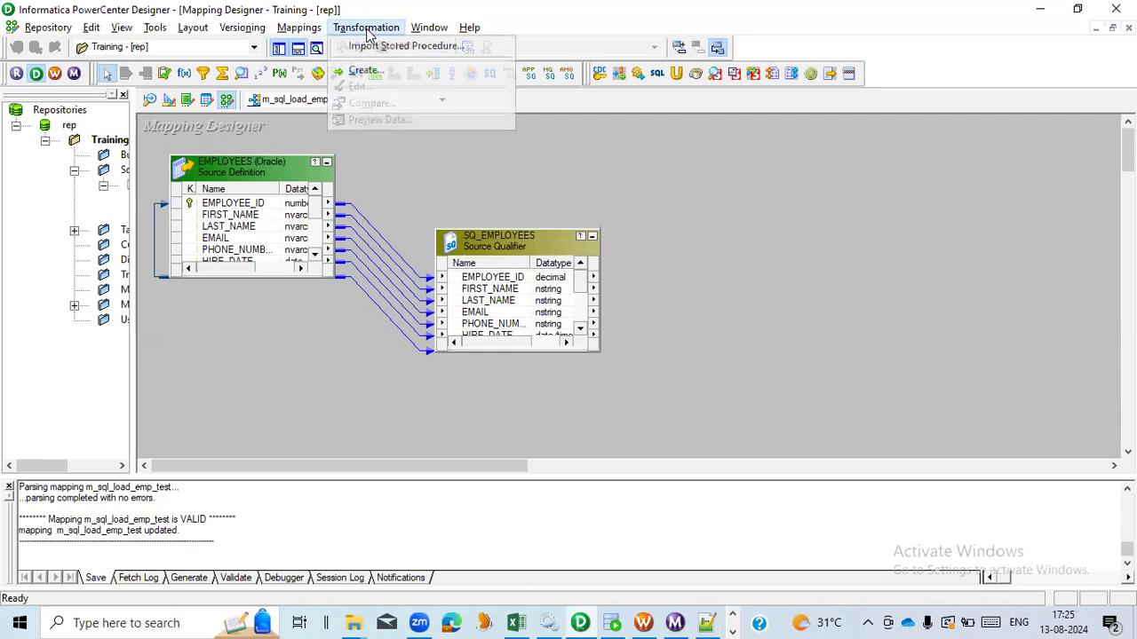
click(377, 75)
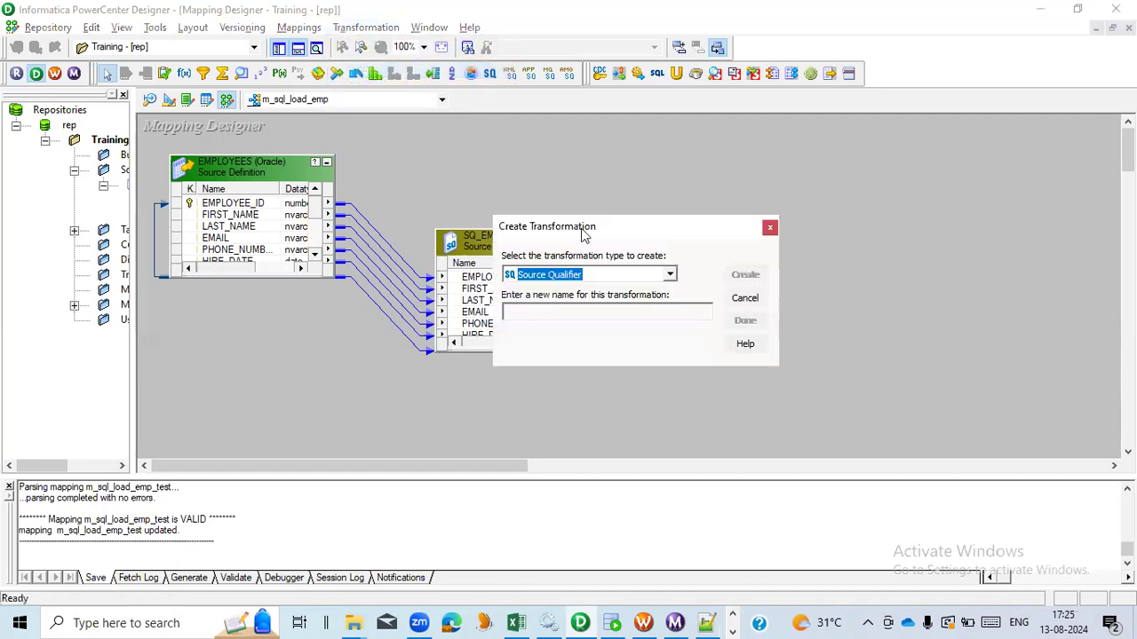
key(s)
key(l)
key(s)
key(s)
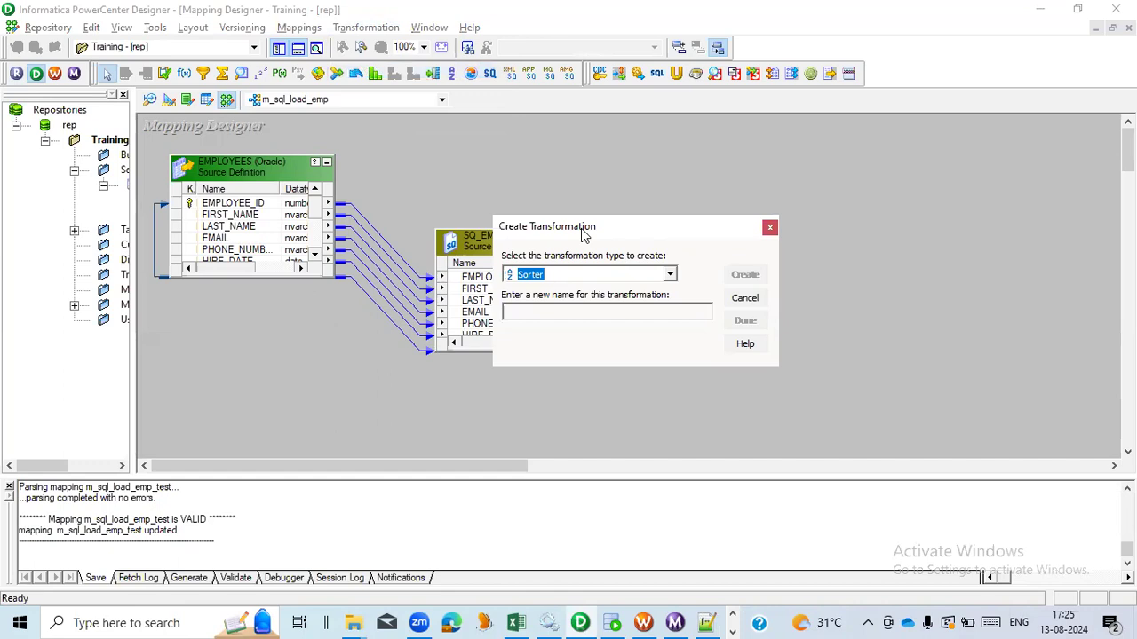
key(s)
click(553, 310)
text(sql_)
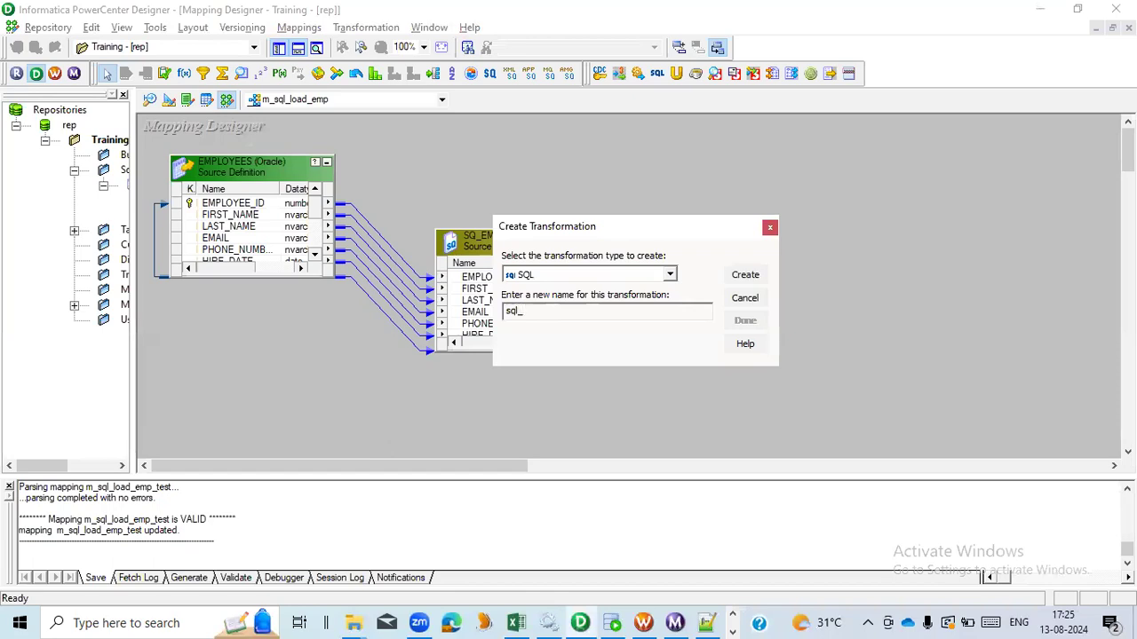
text(EMP_TRA)
key(BackSpace)
key(BackSpace)
key(BackSpace)
text(DEPT)
click(745, 276)
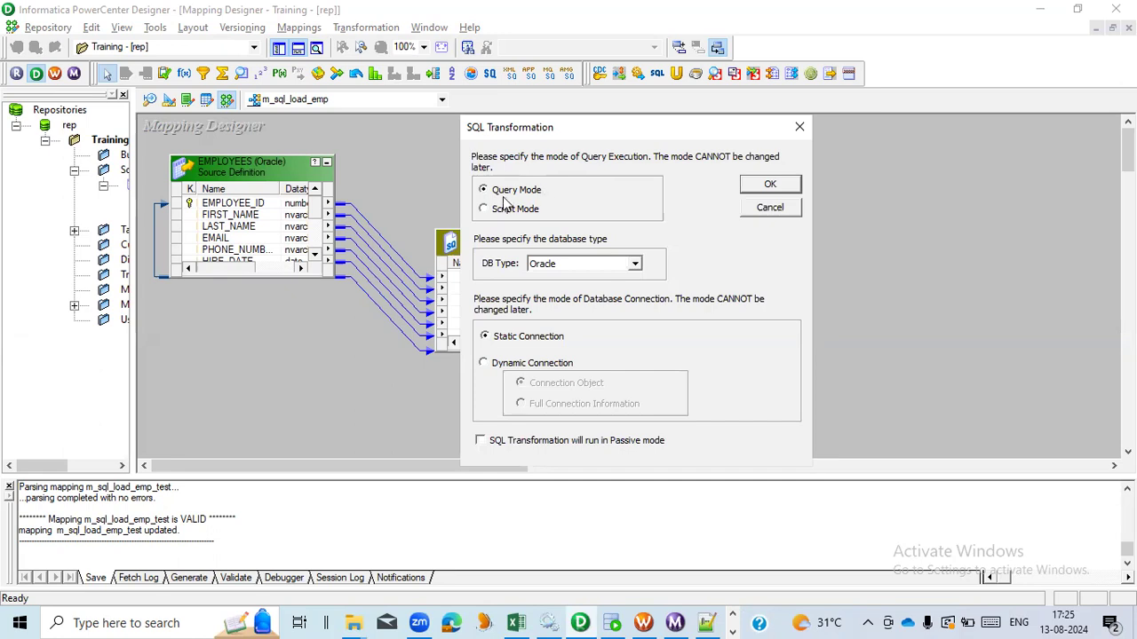
- Select Script Mode in the SQL Transformation dialog and switch over to the Excel notes
click(523, 220)
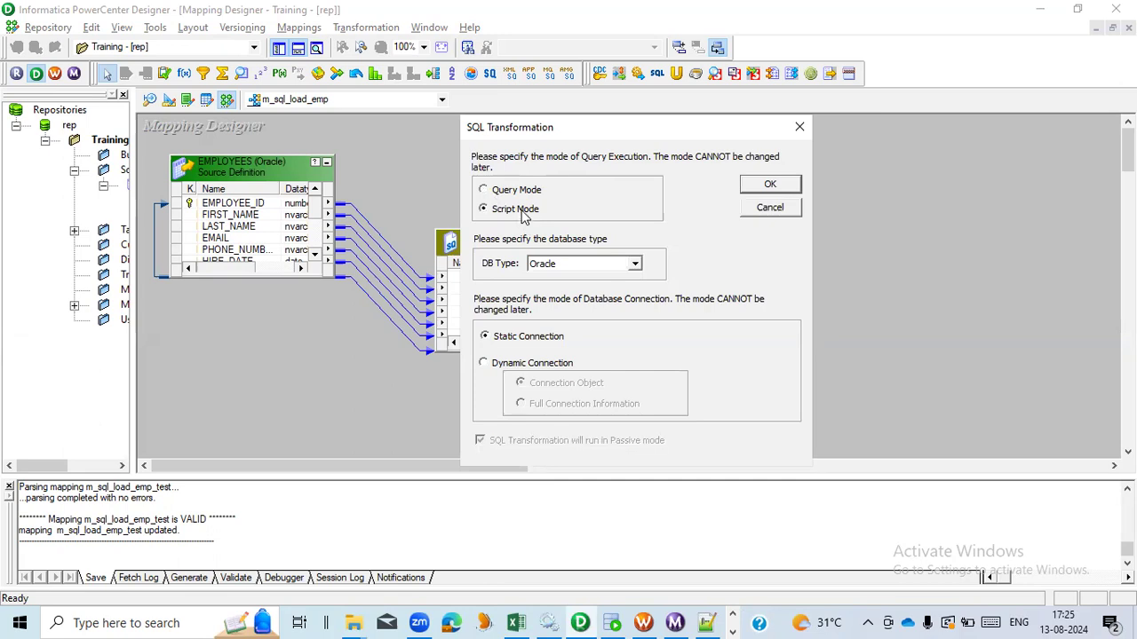
key(alt+Tab)
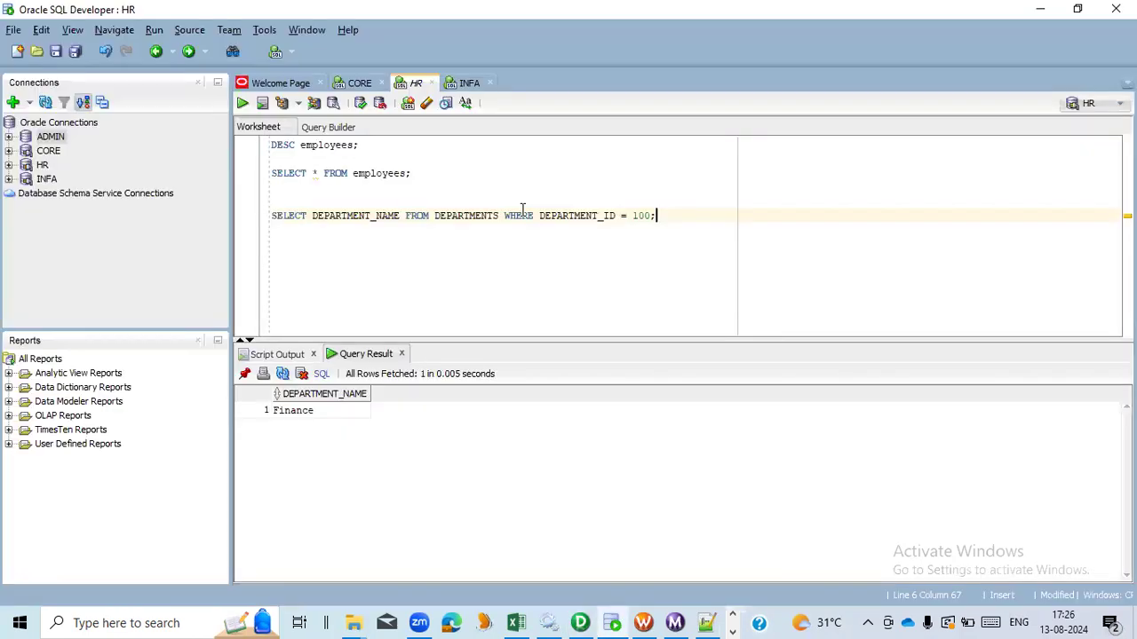
key(alt+Tab)
key(alt+Tab)
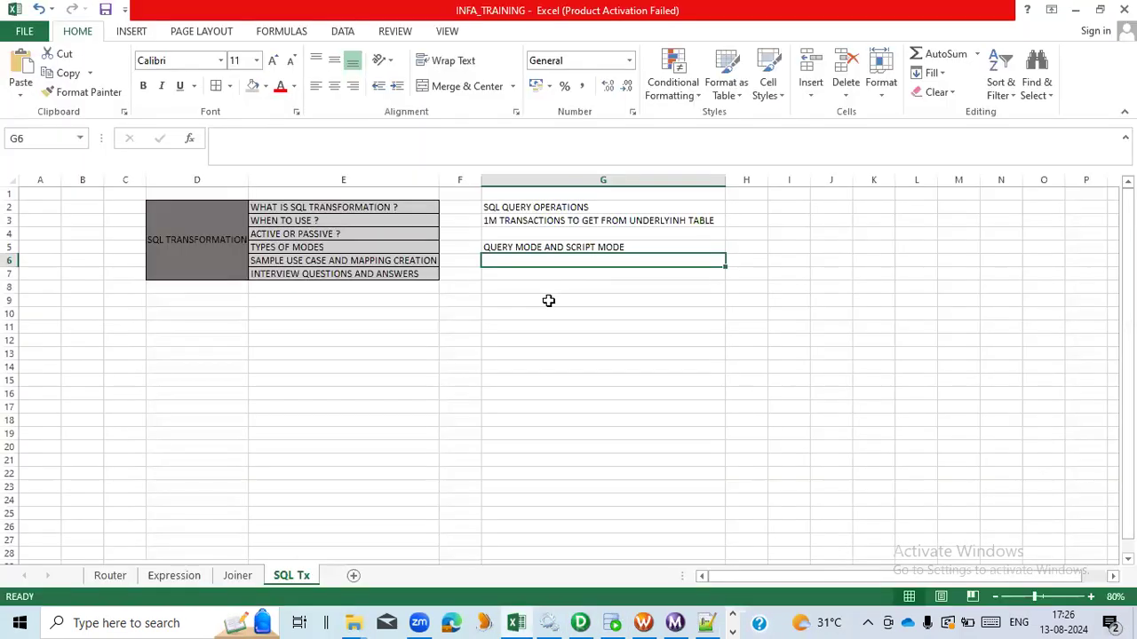
- Enter SCRIPT MODE in cell F9 and autofit column F to its content
click(477, 304)
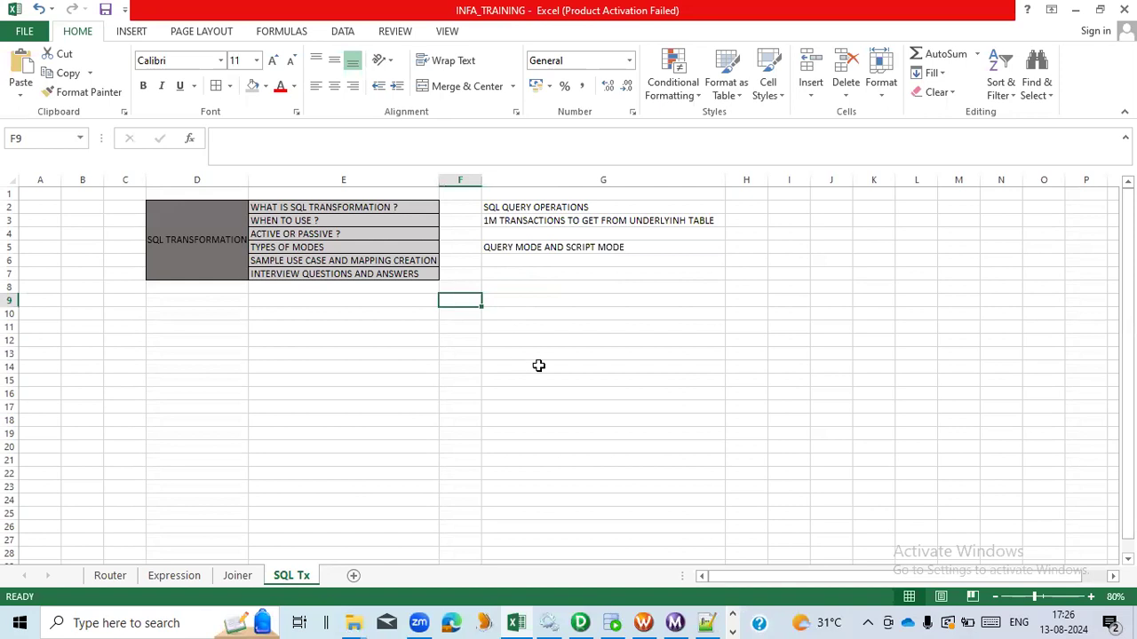
text(SCRIPT )
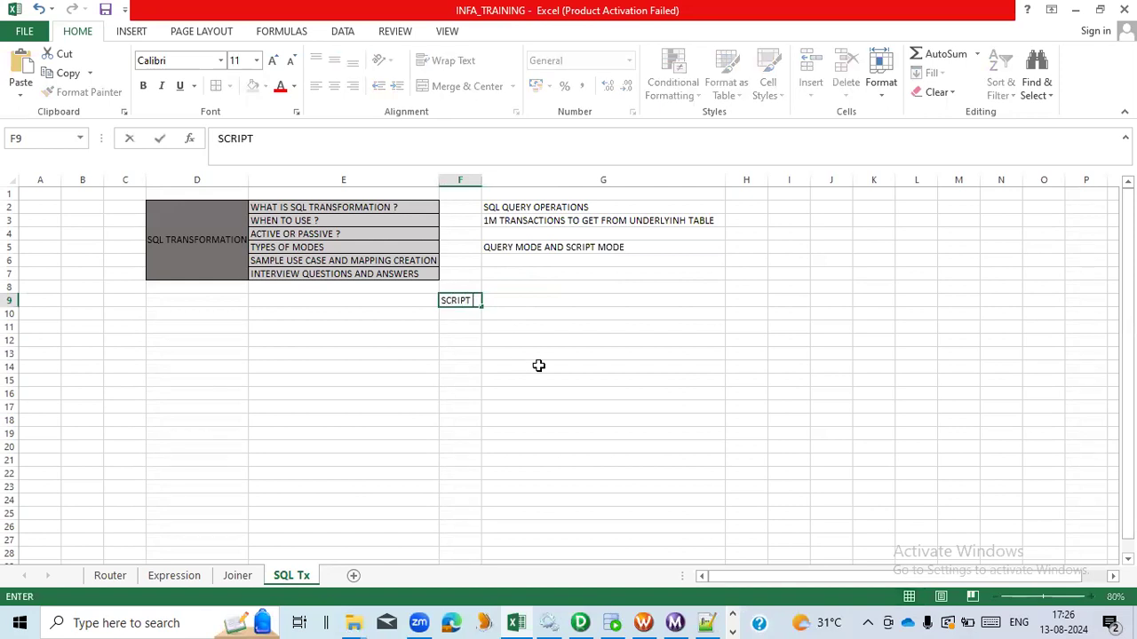
text(MODE)
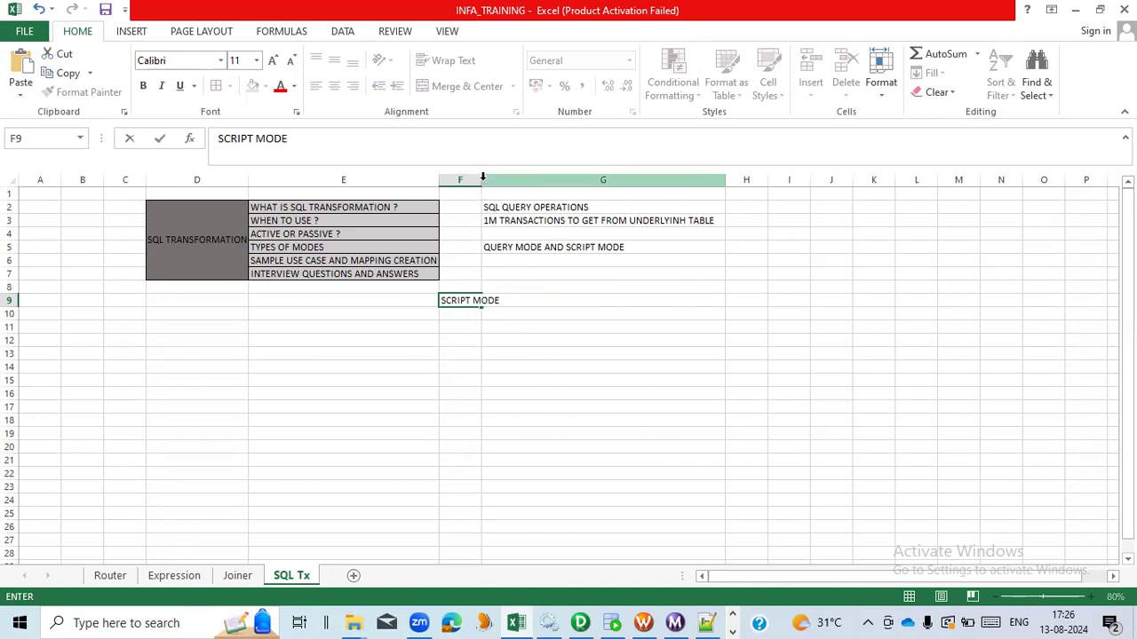
click(470, 249)
double_click(480, 179)
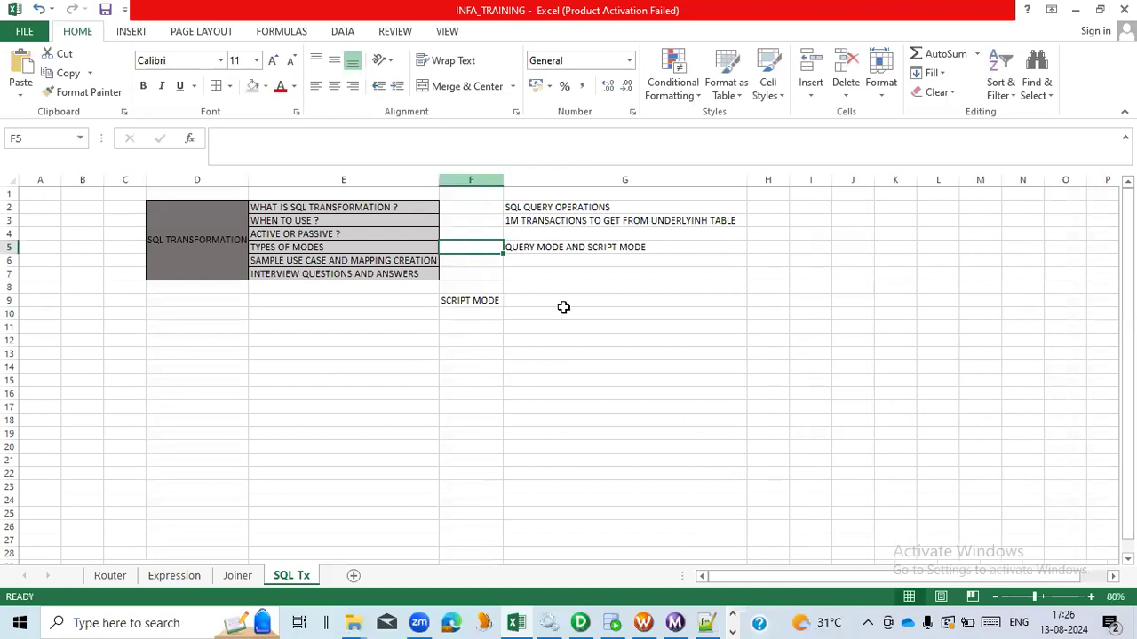
- Enter DML,DDL ETC. STATEMENTS in cell G9 next to the Script Mode label
click(620, 305)
text(DML)
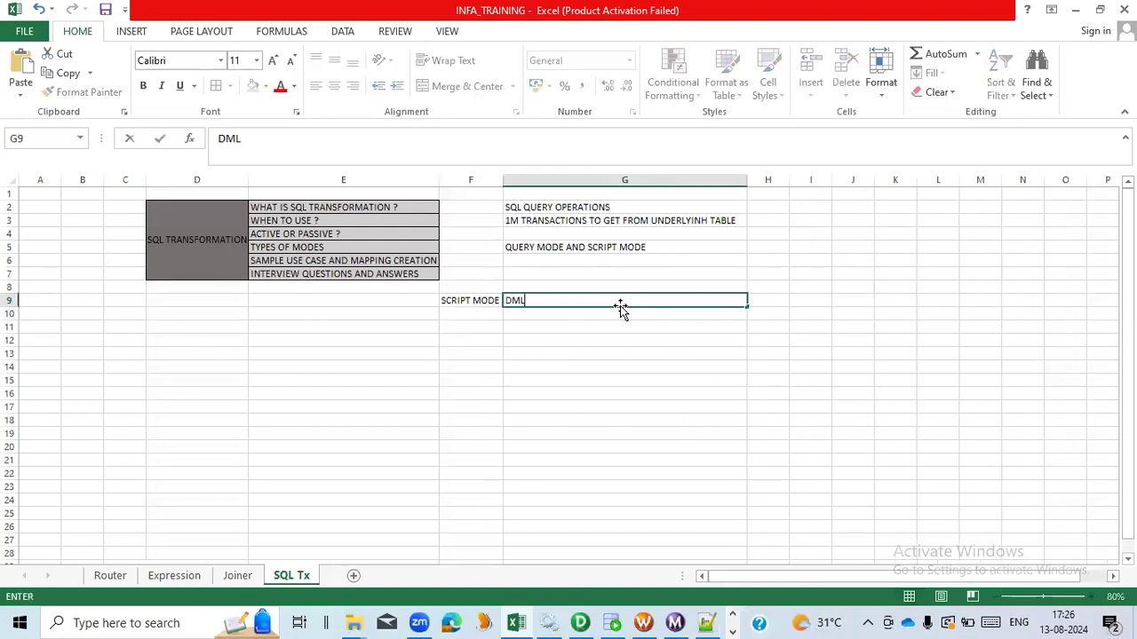
text(,DDL ETC. STA)
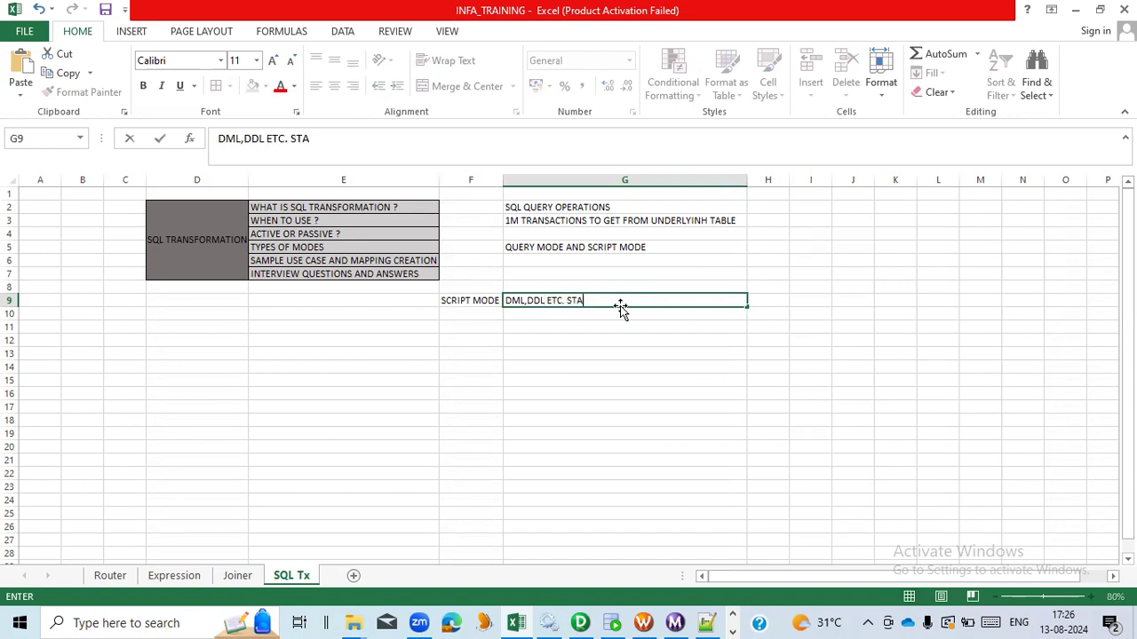
text(TEMENTS)
click(526, 302)
click(498, 302)
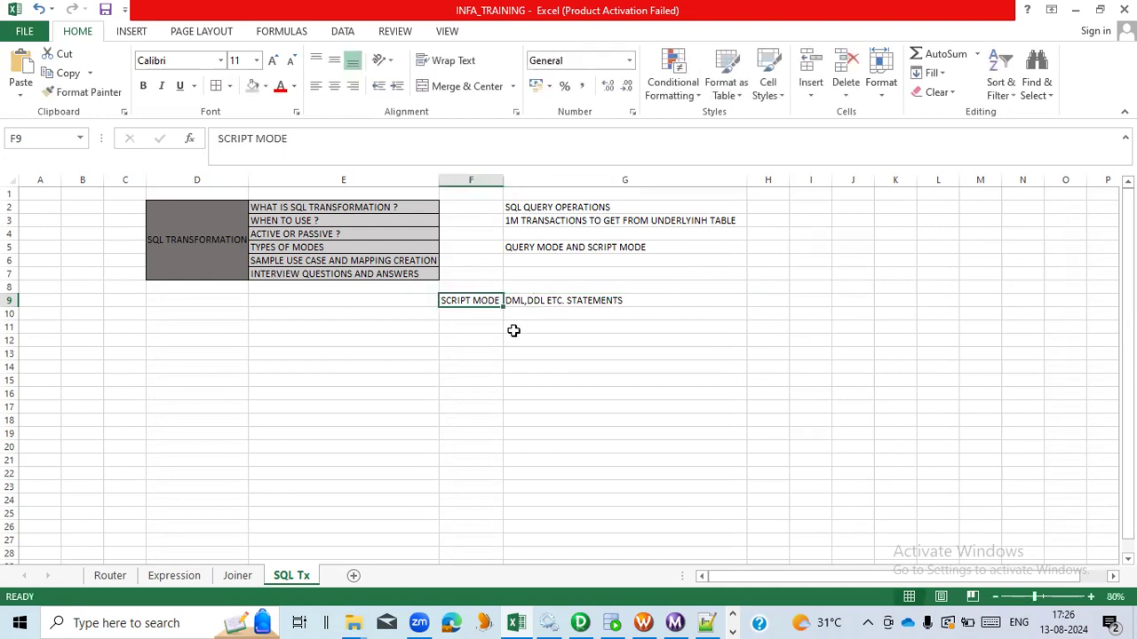
click(525, 300)
click(476, 302)
- Back in Designer, configure the SQL transformation for Query Mode, Oracle database type and Dynamic Connection
key(alt+Tab)
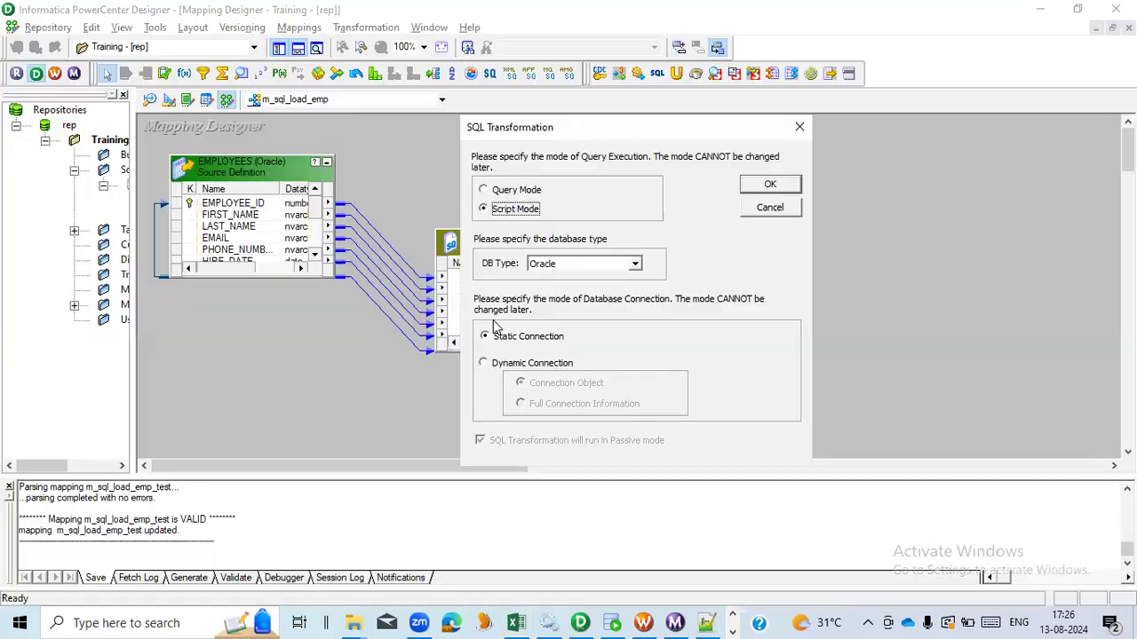
click(505, 191)
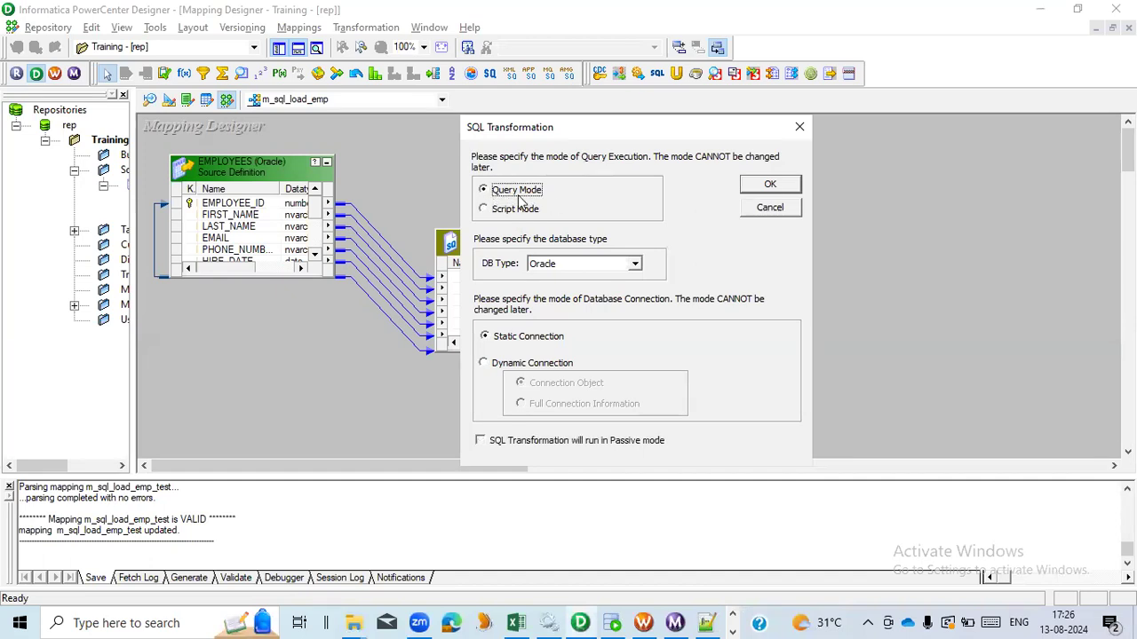
click(635, 264)
scroll(637, 302, down, 1)
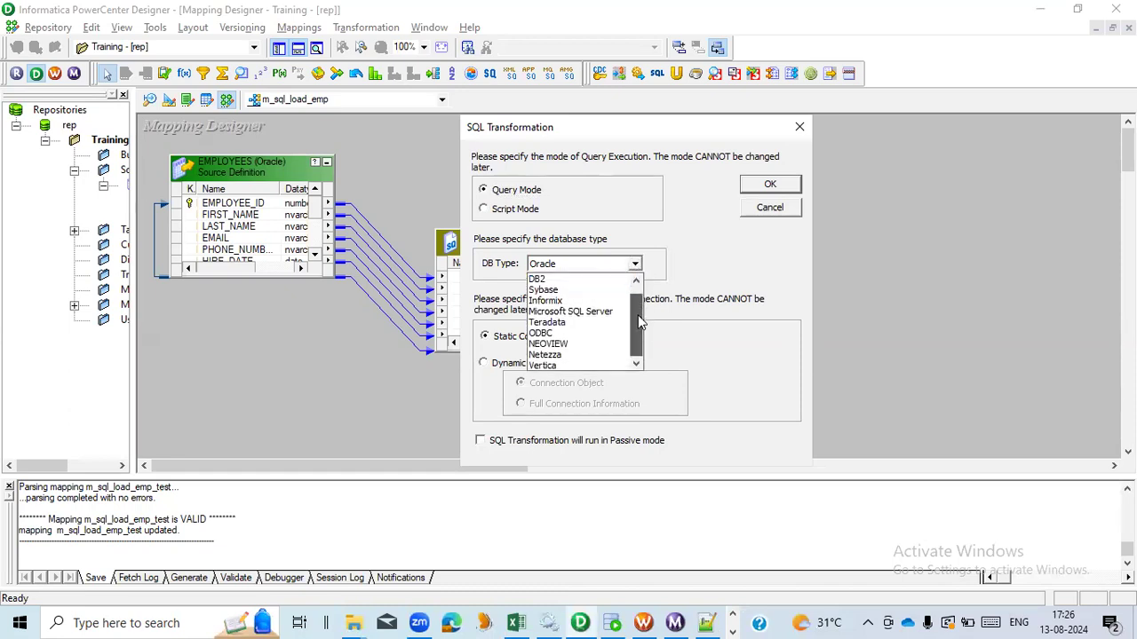
scroll(636, 293, up, 1)
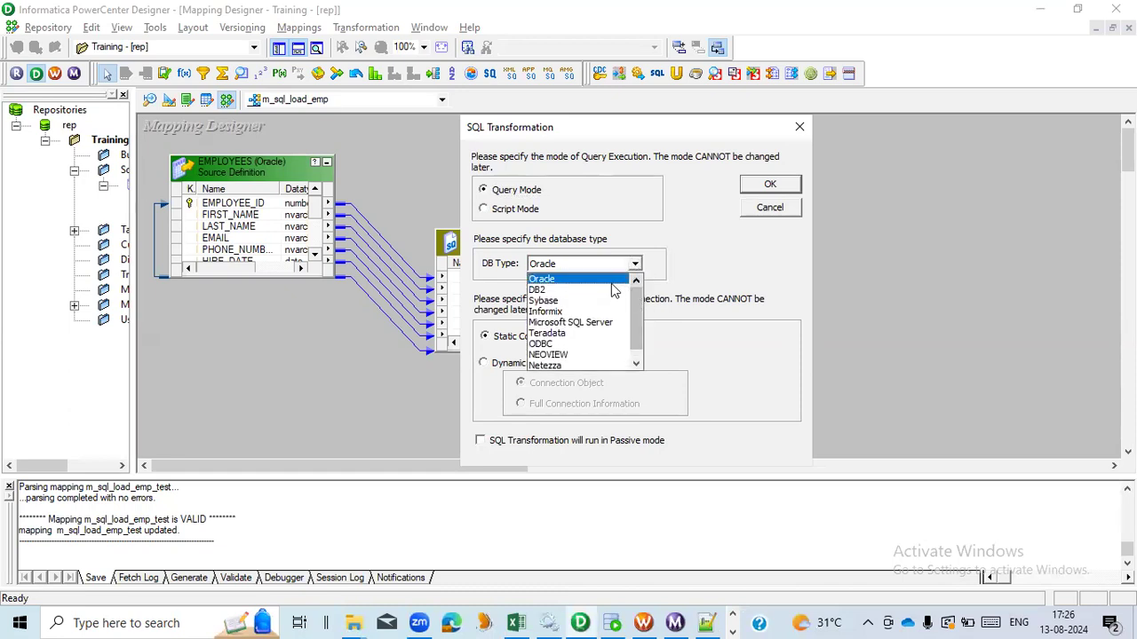
click(590, 280)
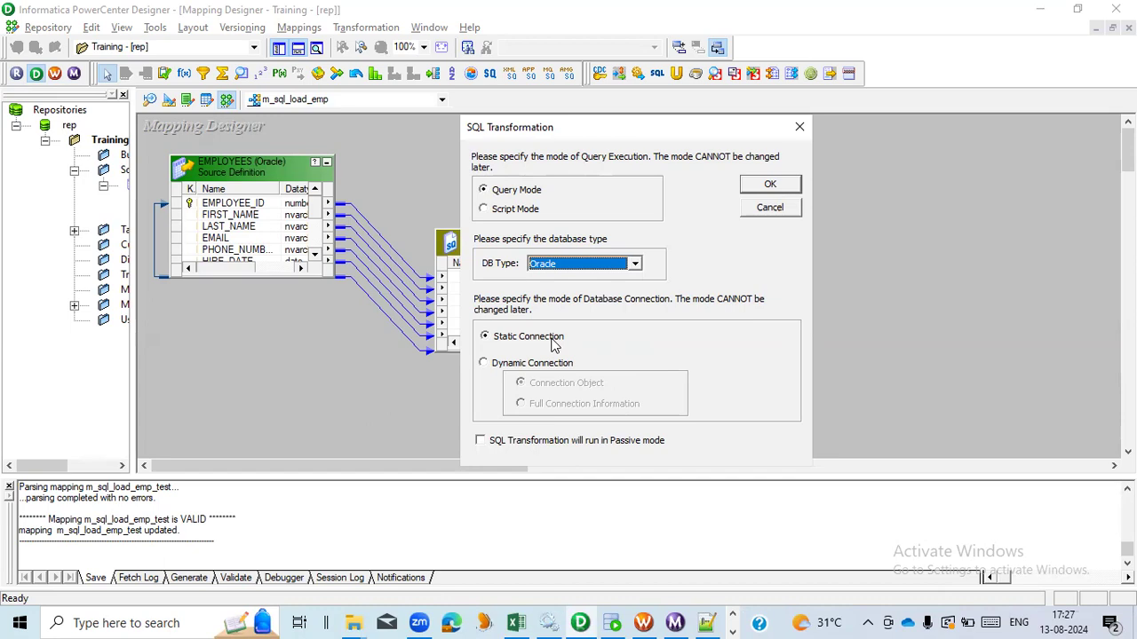
click(537, 366)
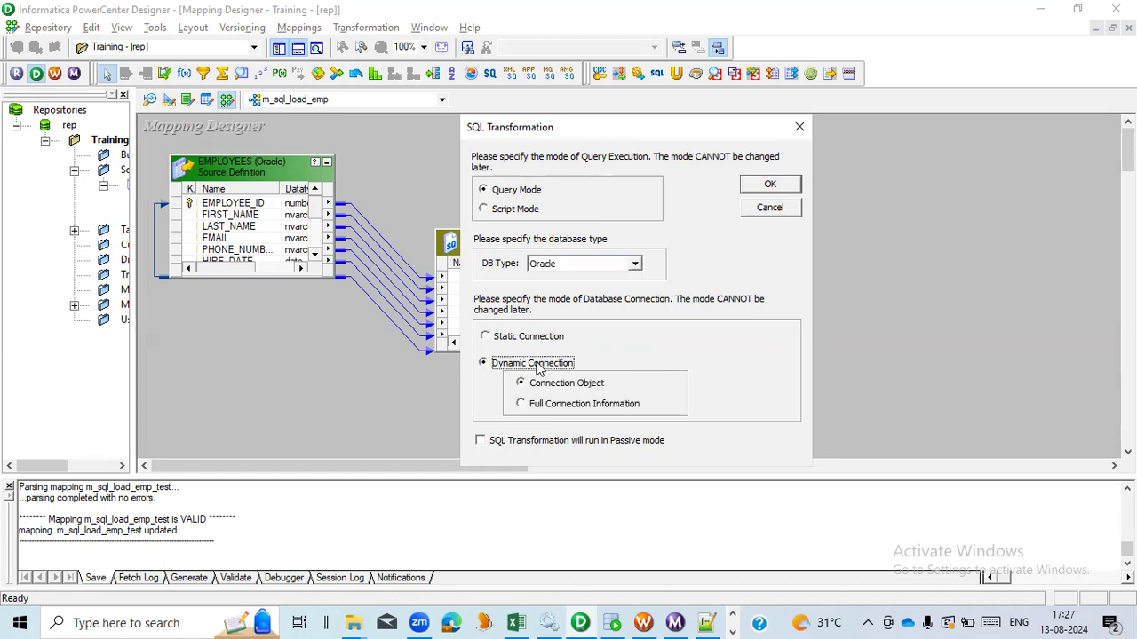
- Switch the SQL transformation's database connection to Static Connection and confirm the settings
click(585, 407)
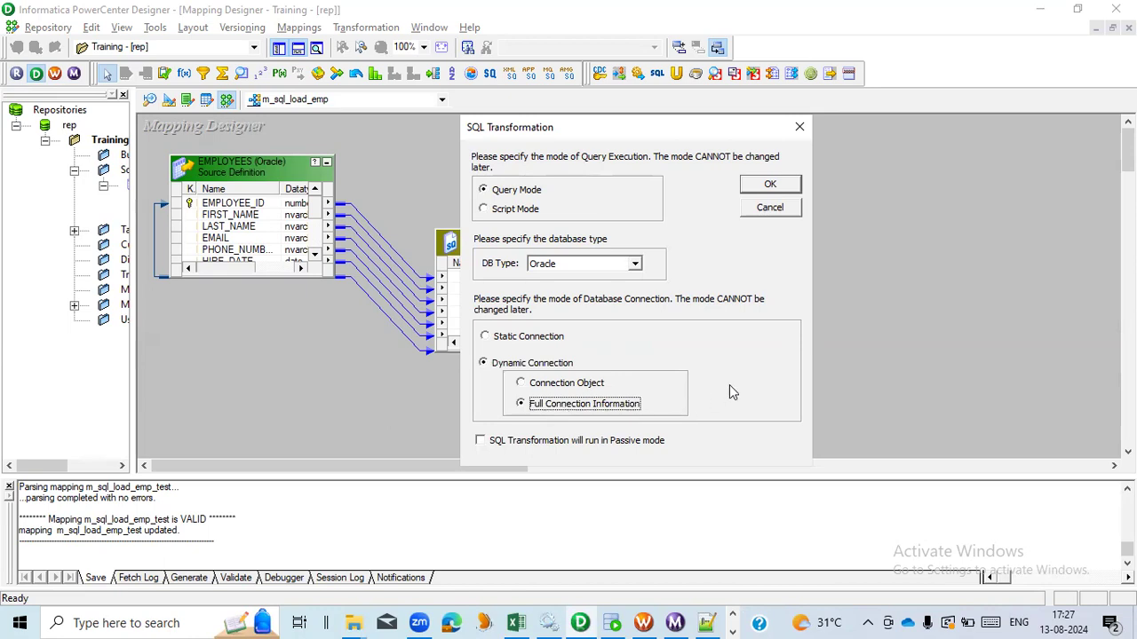
click(530, 341)
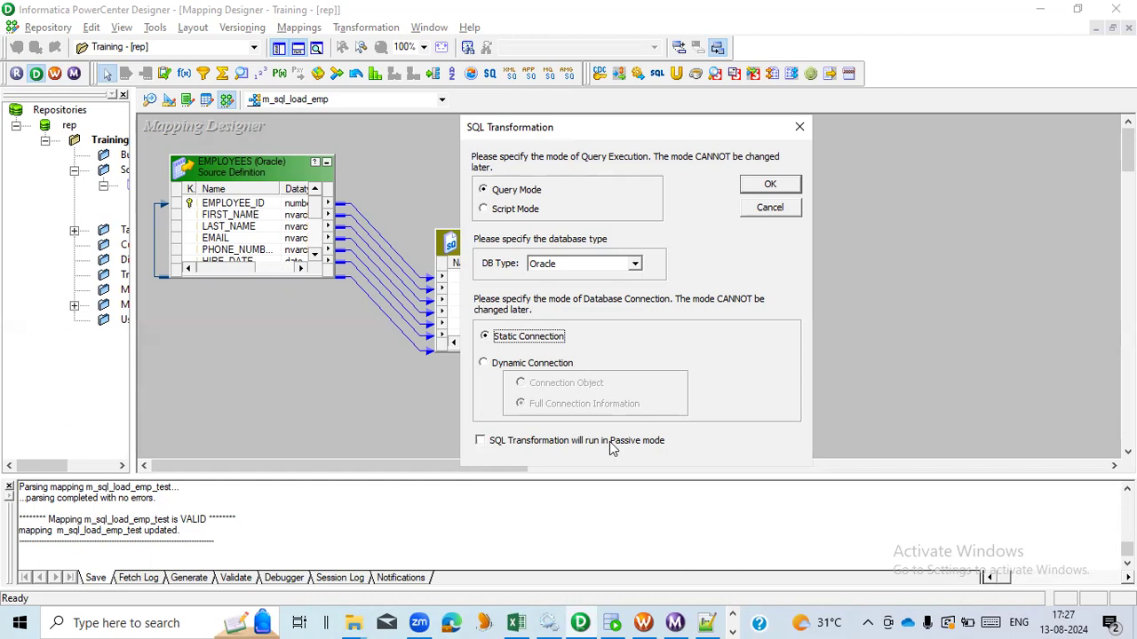
click(770, 190)
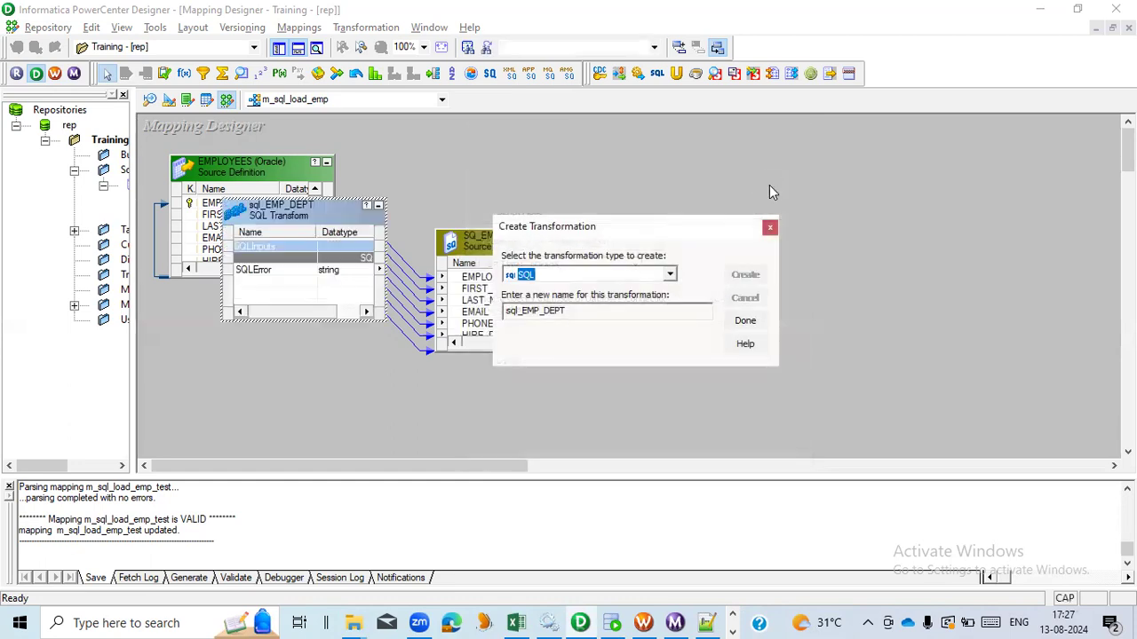
- Finish creating sql_EMP_DEPT and place it to the right of SQ_EMPLOYEES, widening it
click(751, 325)
drag(320, 210, 779, 251)
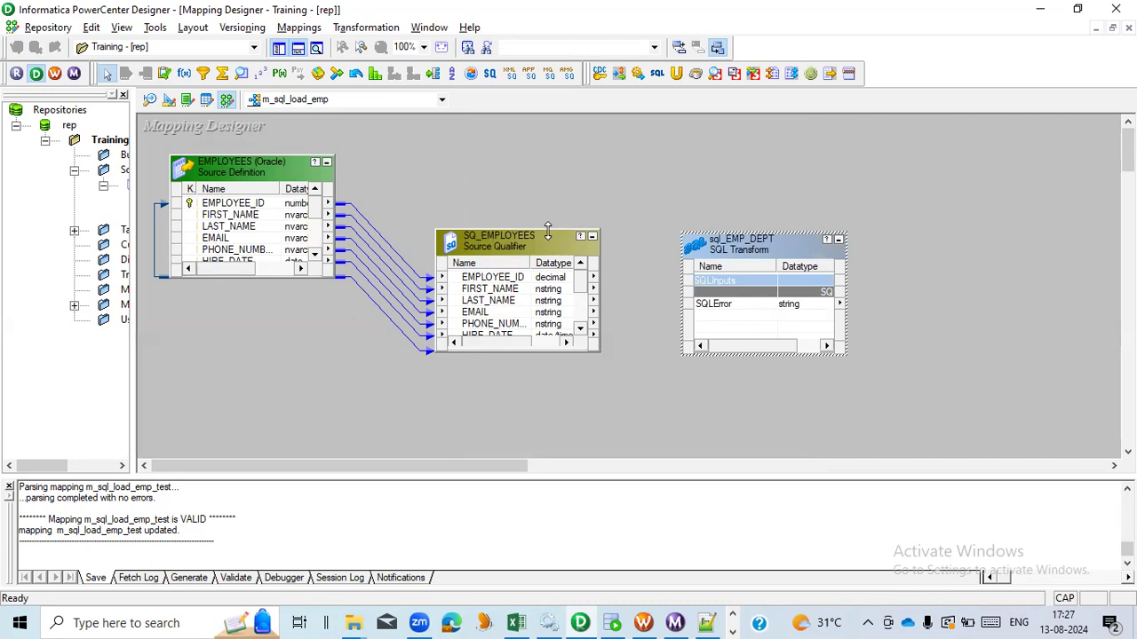
drag(549, 232, 549, 190)
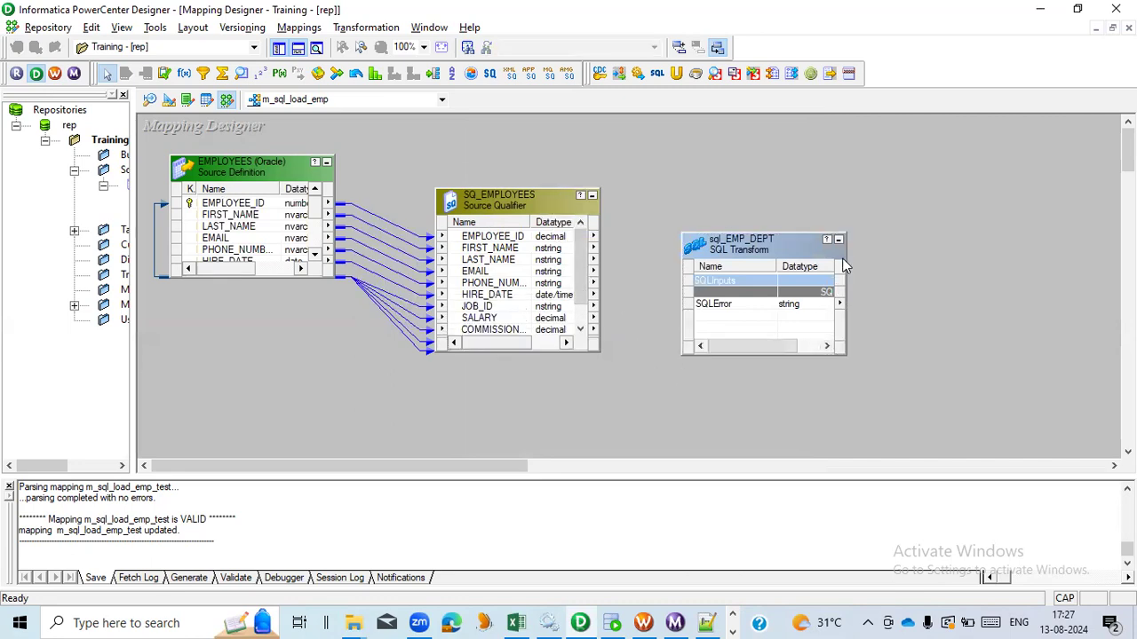
drag(842, 250, 912, 250)
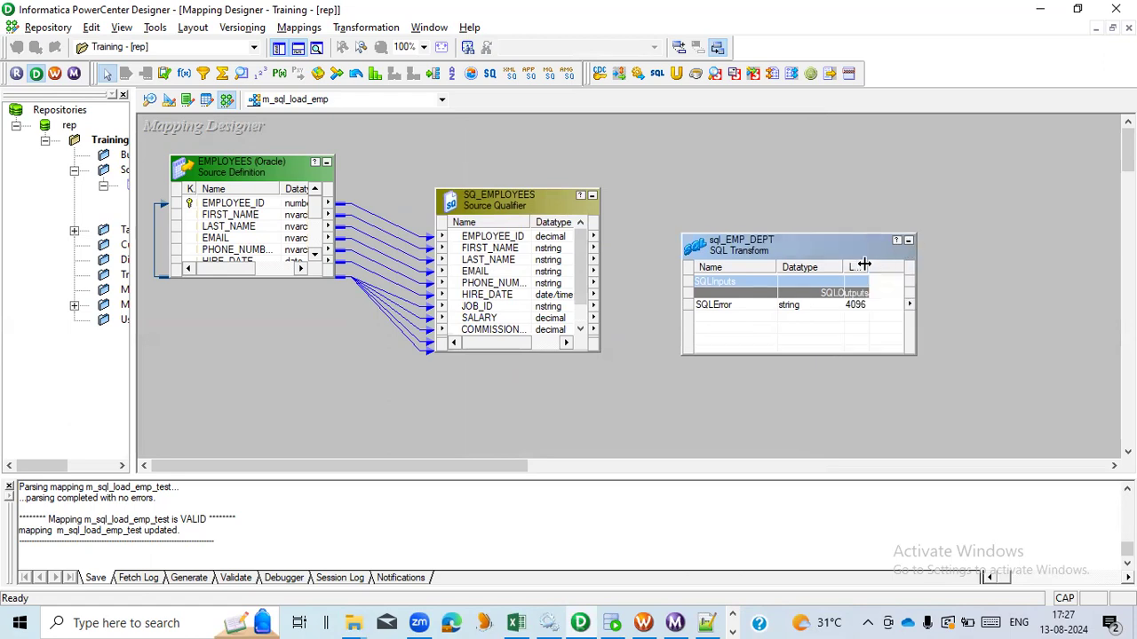
- Link all SQ_EMPLOYEES ports to the SQL inputs of sql_EMP_DEPT and enlarge the transformation
click(512, 248)
mouse_move(599, 235)
mouse_down()
mouse_move(598, 279)
mouse_move(578, 232)
mouse_up()
drag(455, 236, 713, 318)
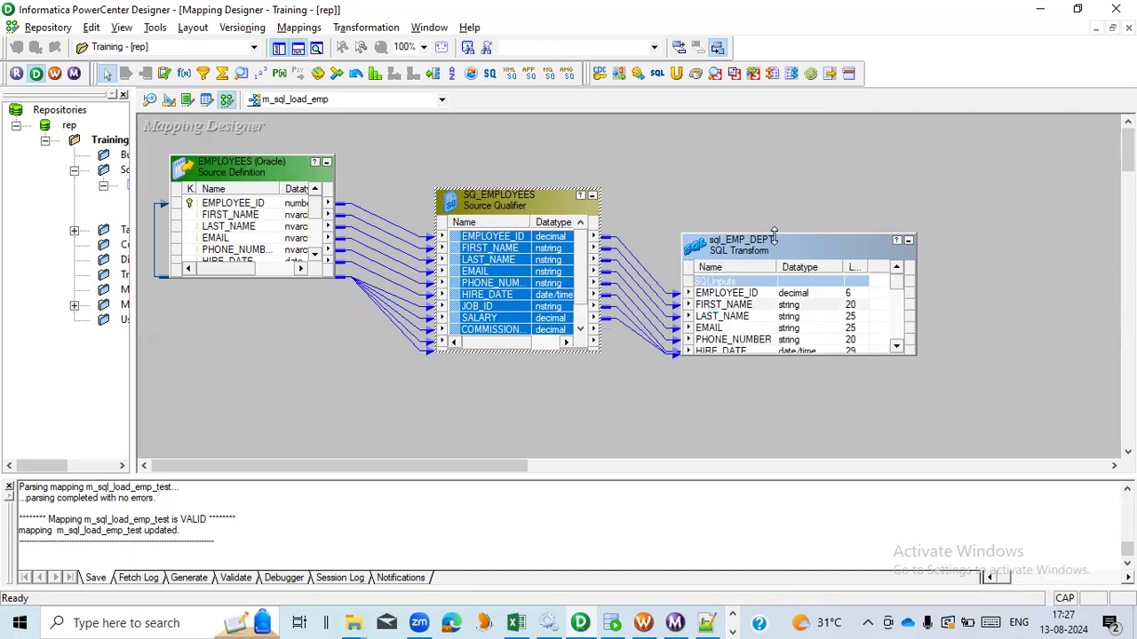
drag(774, 232, 774, 151)
scroll(896, 293, down, 4)
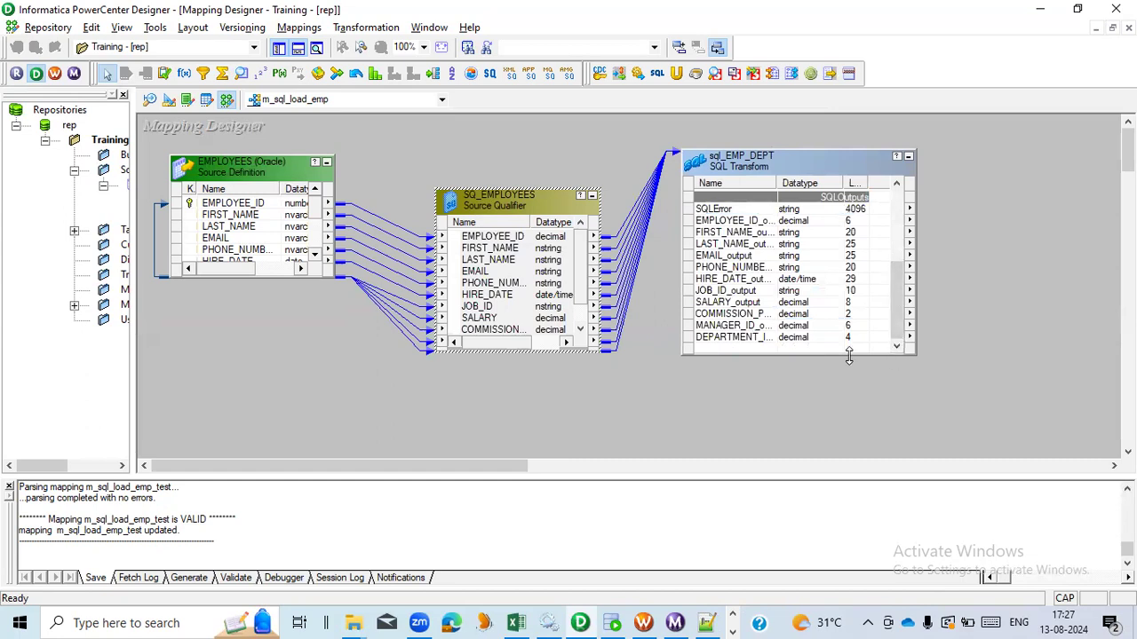
drag(849, 355, 826, 436)
scroll(826, 354, up, 4)
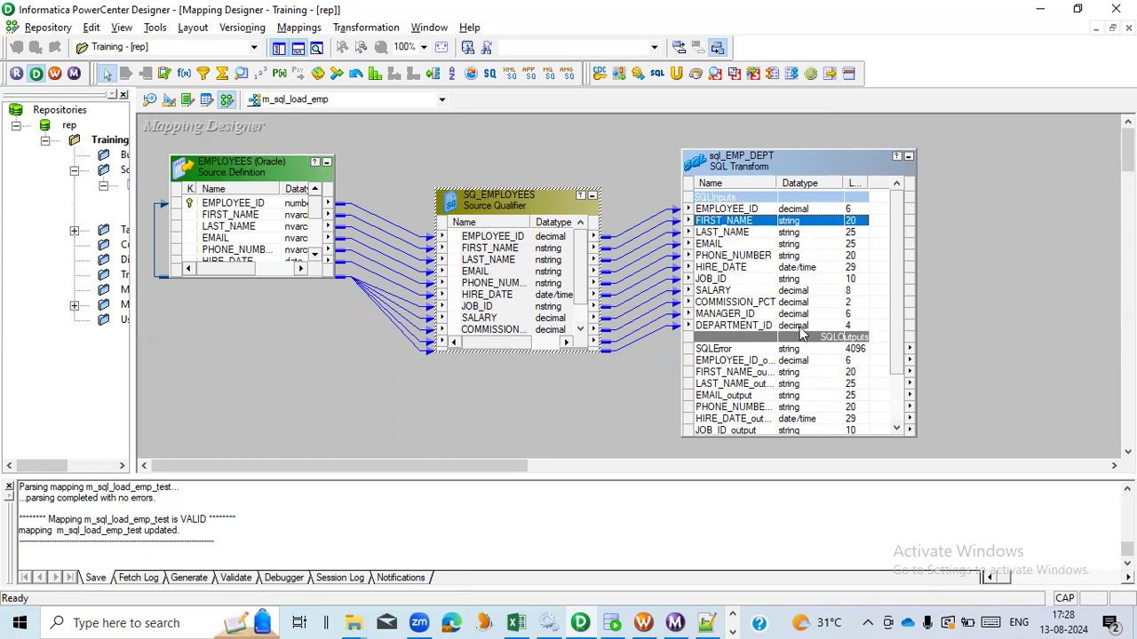
- Open sql_EMP_DEPT's SQL ports and set EMPLOYEE_ID's native type to number
double_click(770, 165)
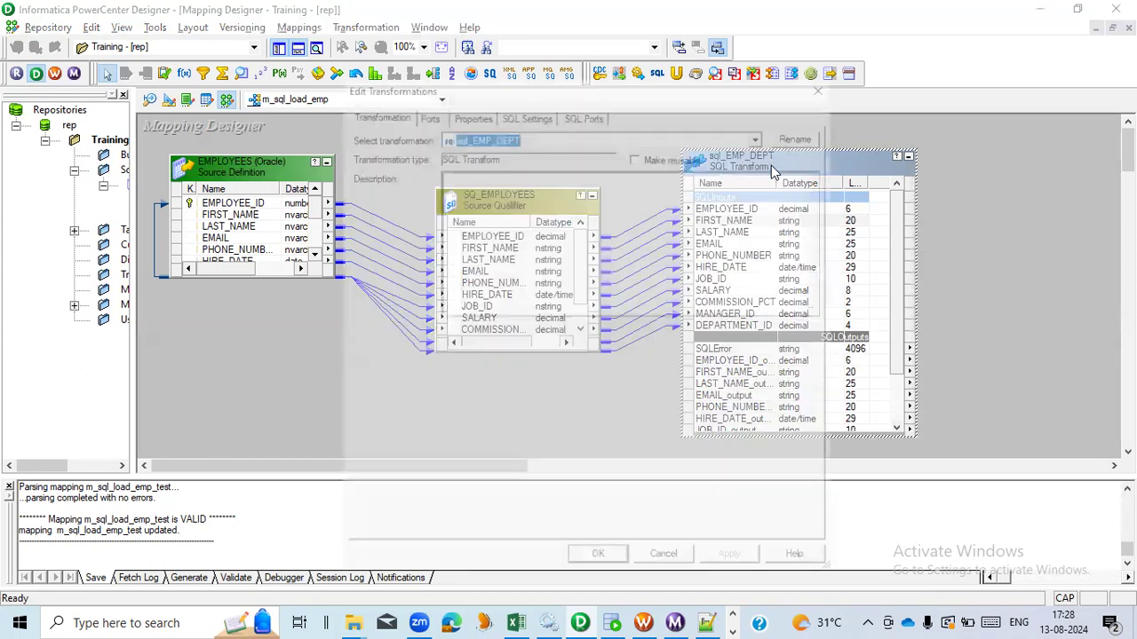
click(586, 114)
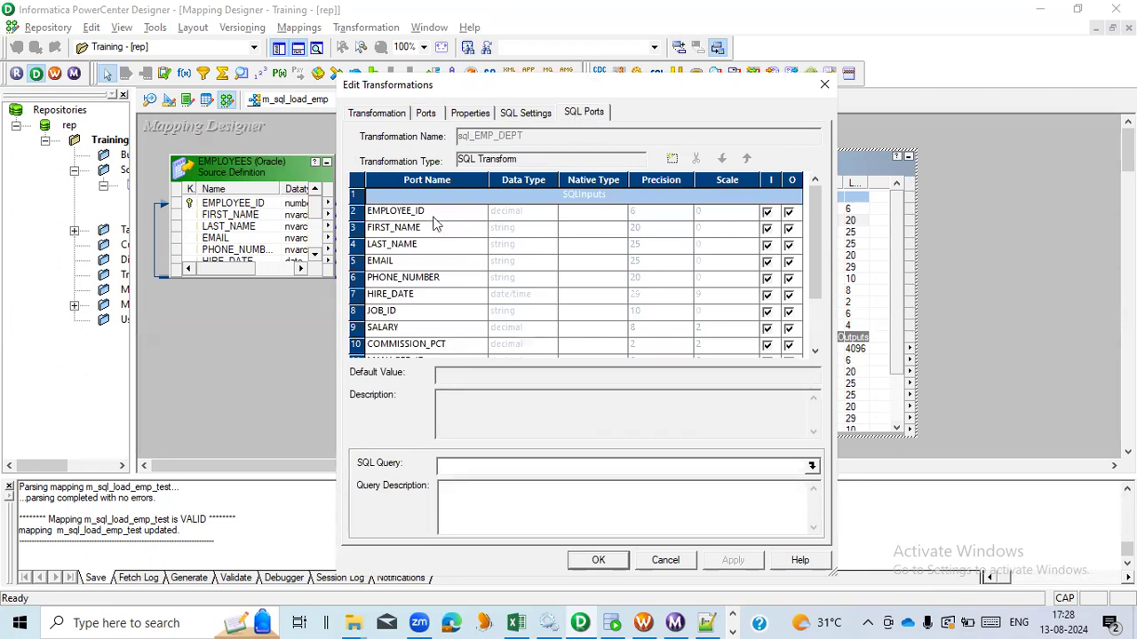
click(533, 217)
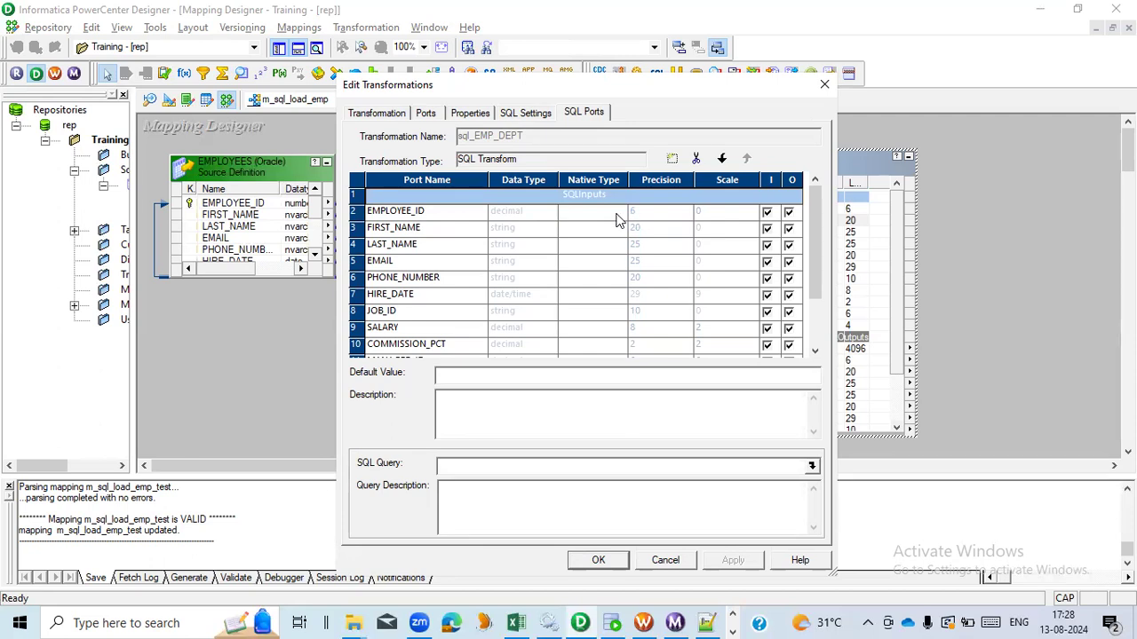
click(463, 211)
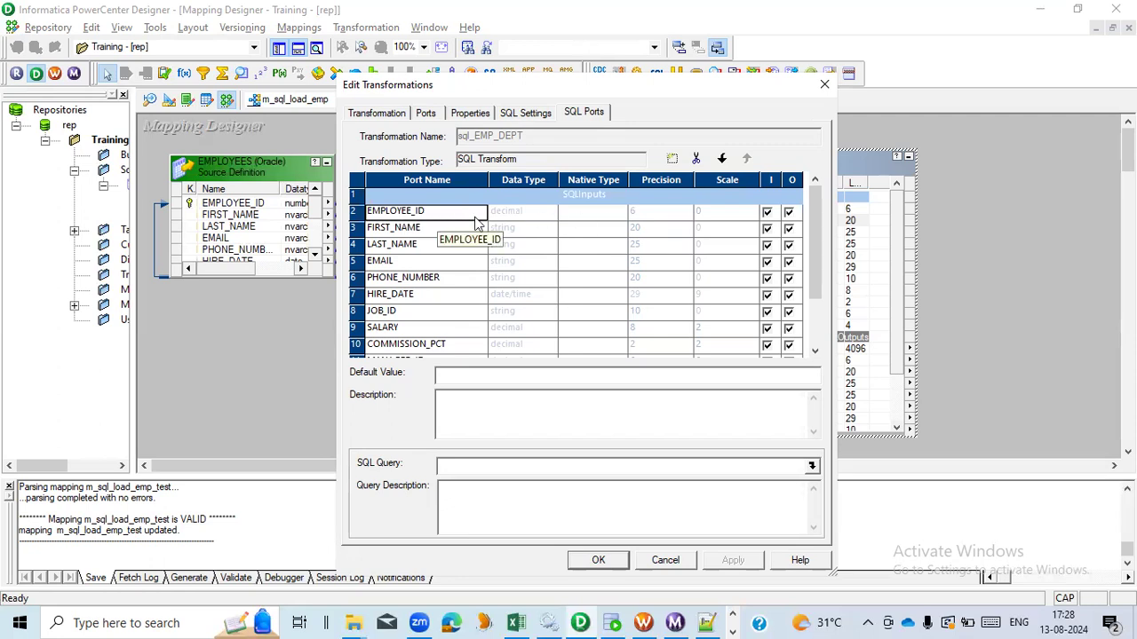
click(617, 214)
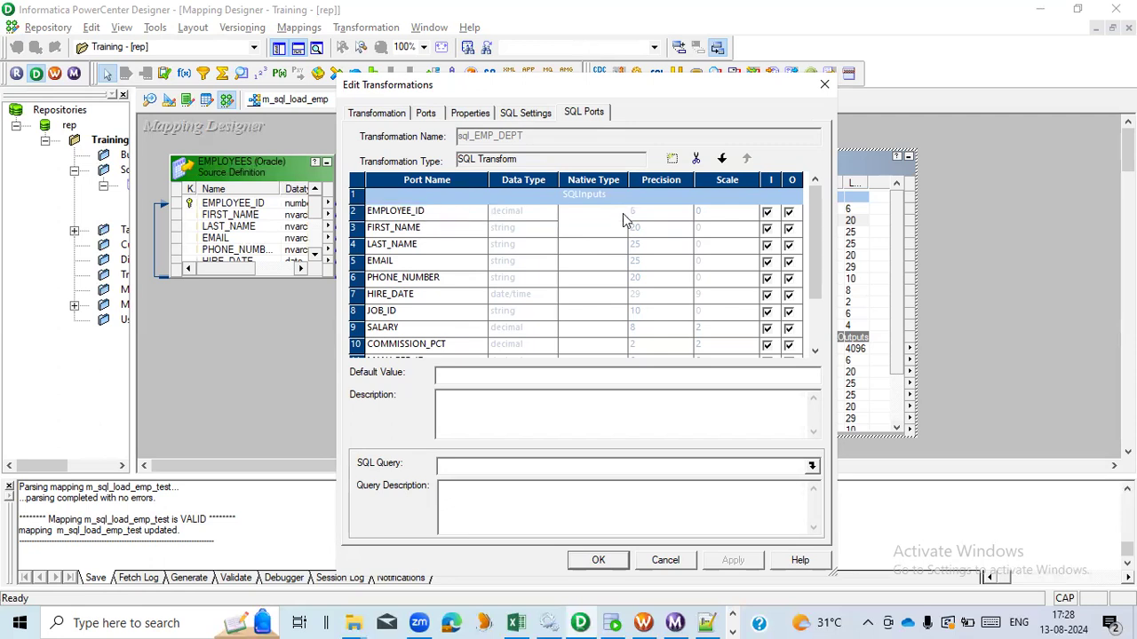
click(621, 214)
scroll(621, 253, down, 2)
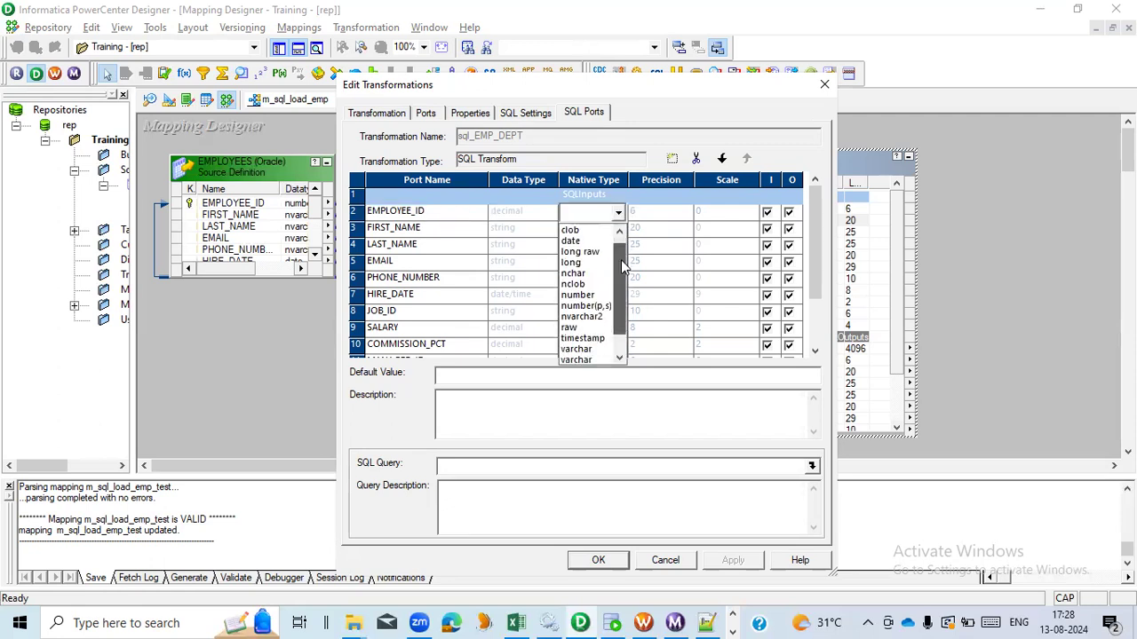
click(602, 300)
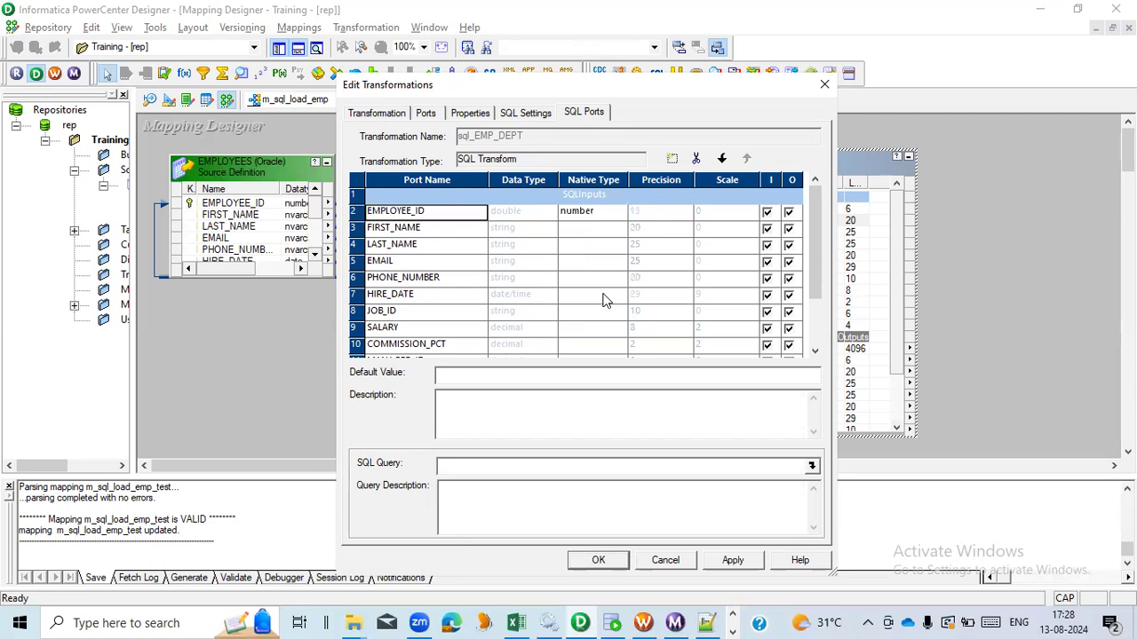
- Run DESC employees in SQL Developer to check the EMPLOYEES column types, then return to Designer
key(alt+Tab)
key(Tab)
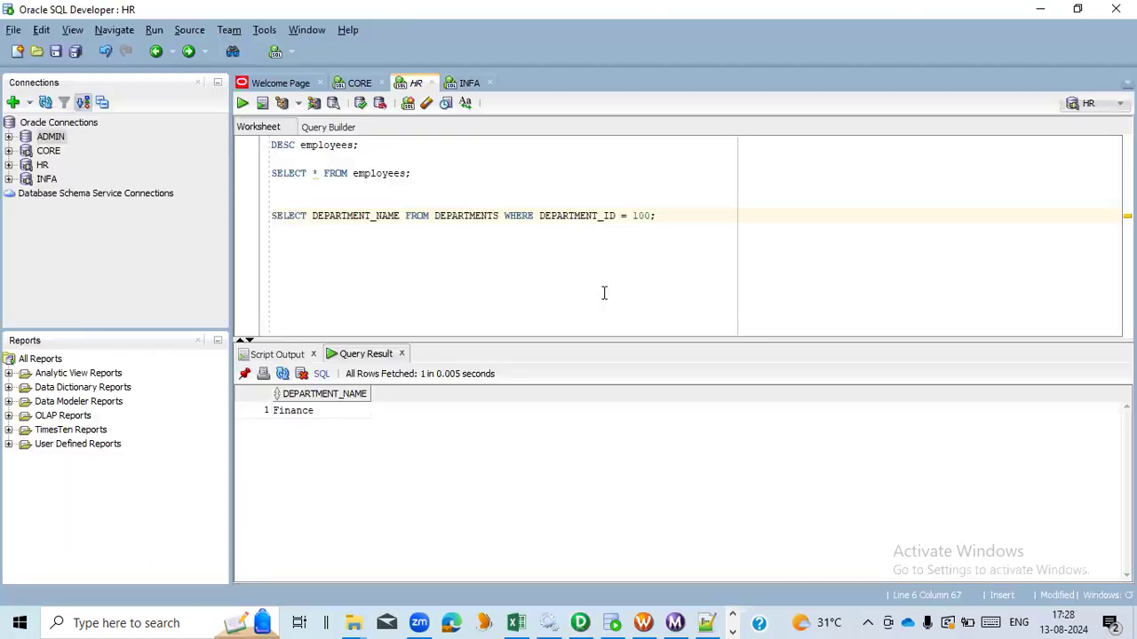
drag(382, 146, 224, 146)
click(243, 103)
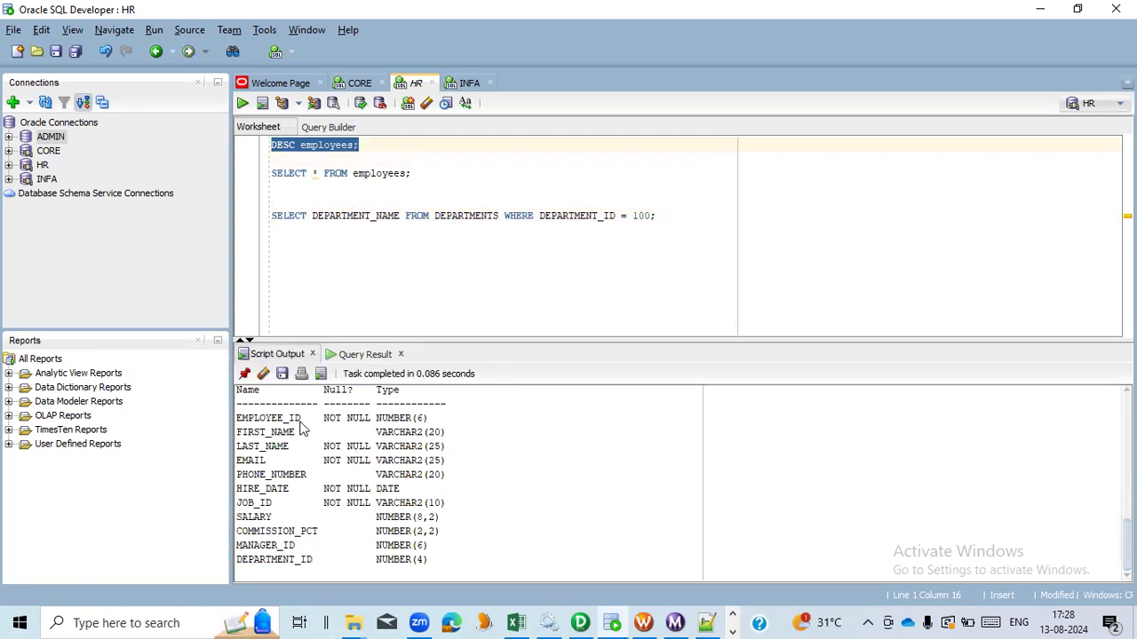
key(alt+Tab)
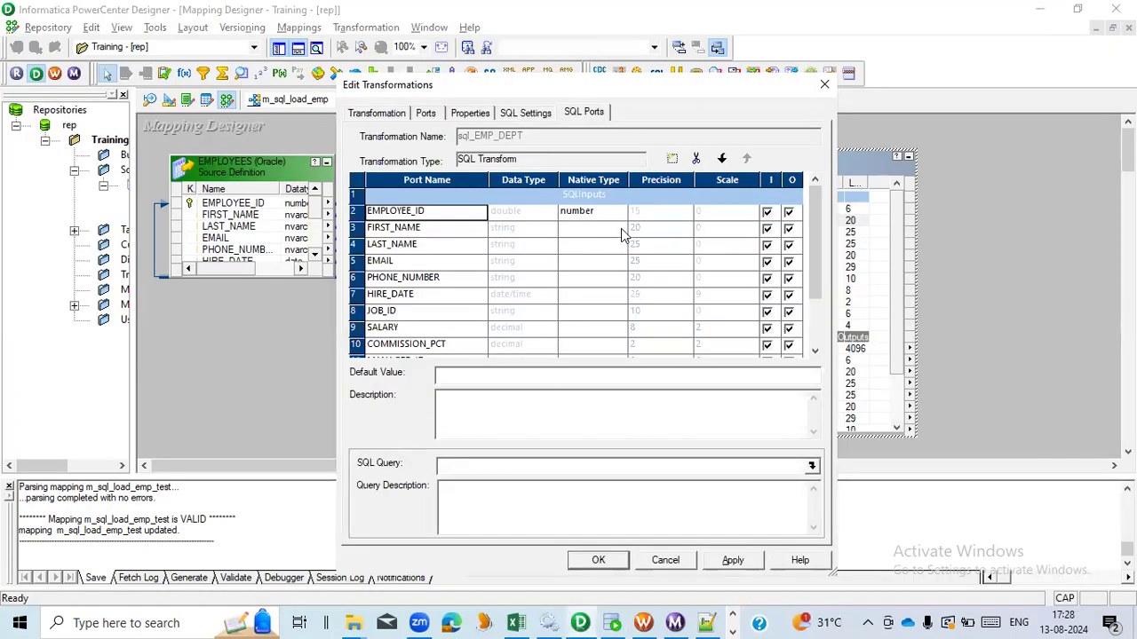
- Set the native type of FIRST_NAME, LAST_NAME and EMAIL to varchar2
click(621, 228)
scroll(597, 366, down, 3)
click(597, 366)
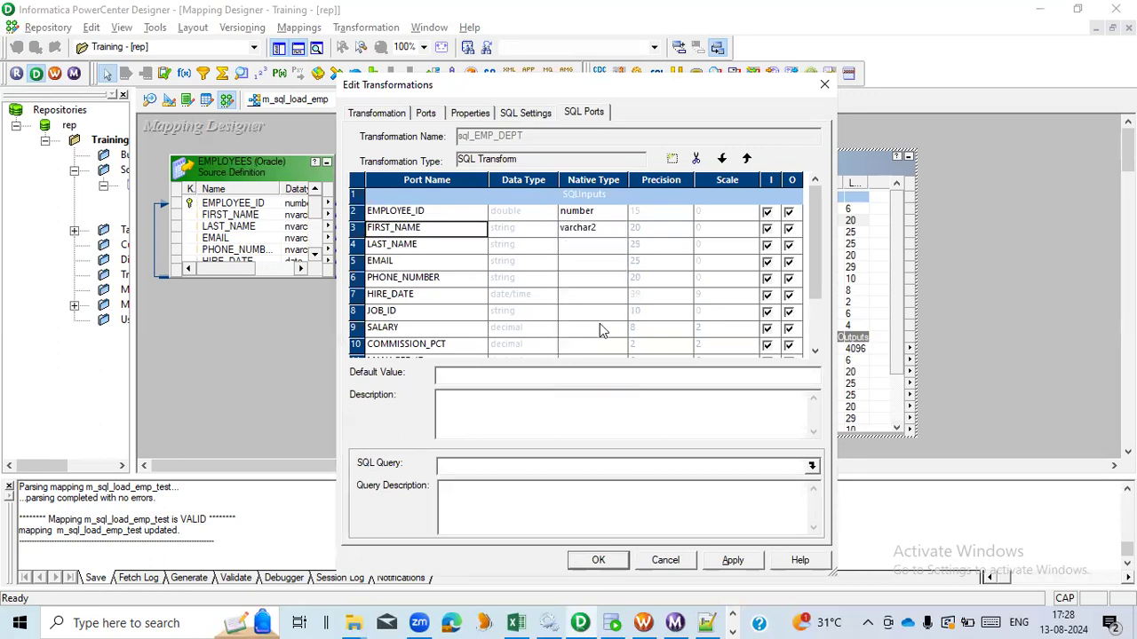
click(619, 246)
scroll(611, 345, down, 2)
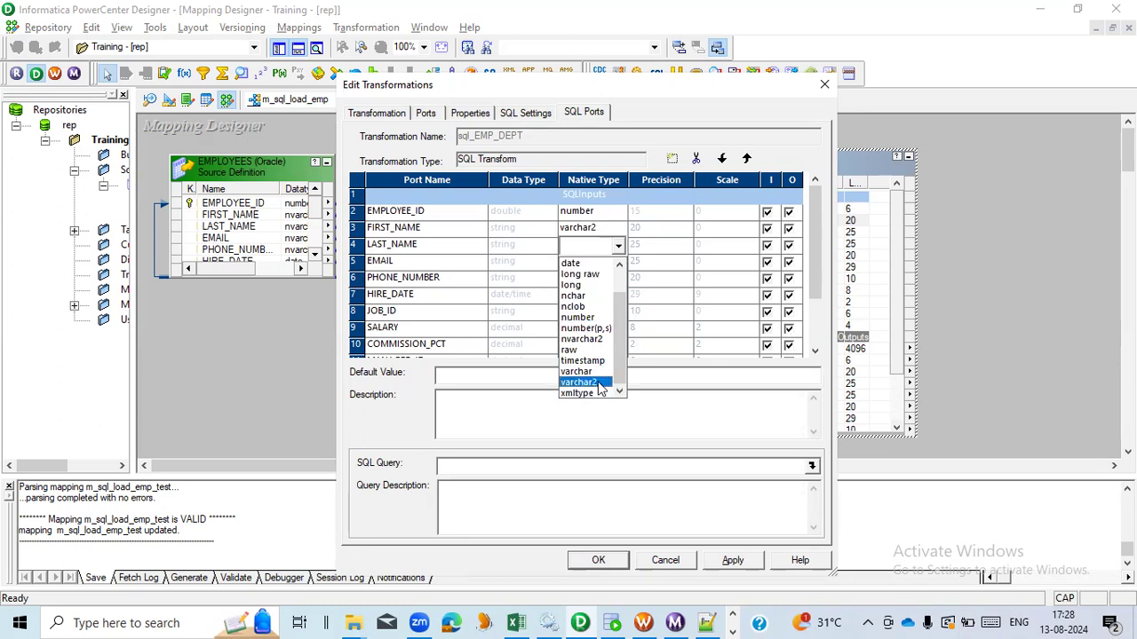
click(587, 377)
click(619, 264)
click(619, 263)
scroll(607, 373, down, 3)
click(594, 399)
- Set PHONE_NUMBER's native type to varchar2 and HIRE_DATE's to date
click(620, 279)
click(619, 282)
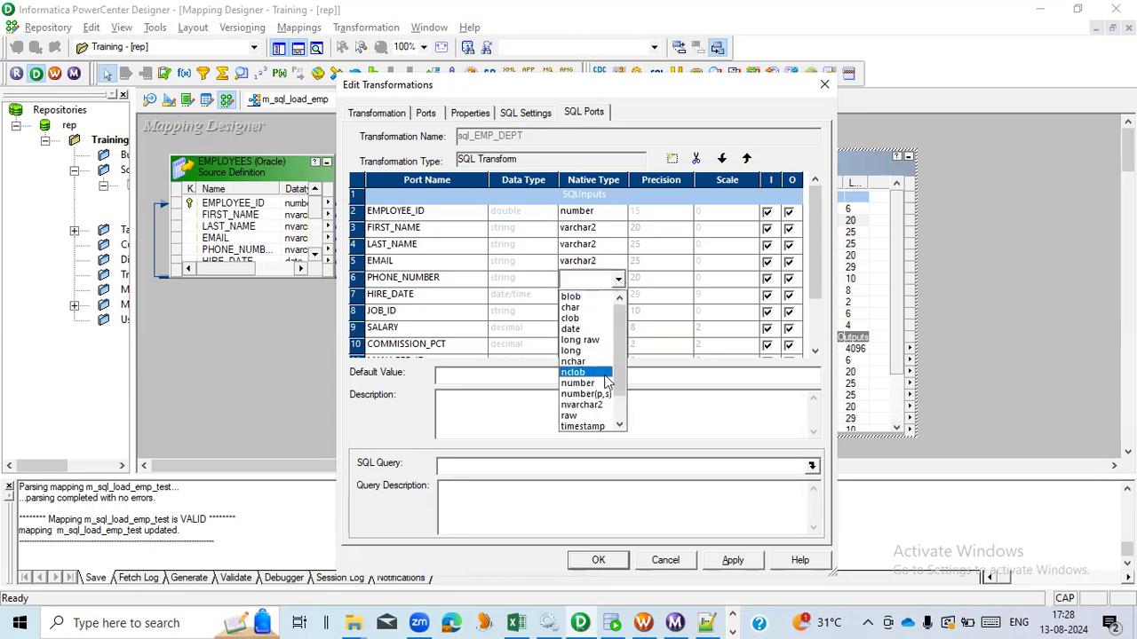
scroll(606, 413, down, 1)
click(603, 415)
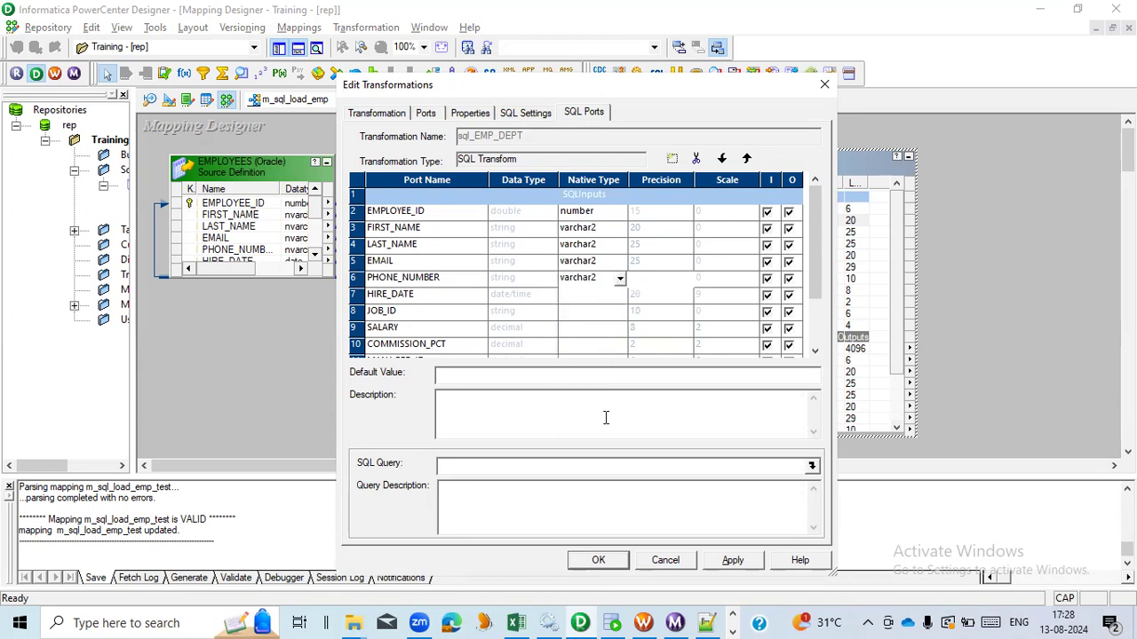
click(622, 297)
click(621, 297)
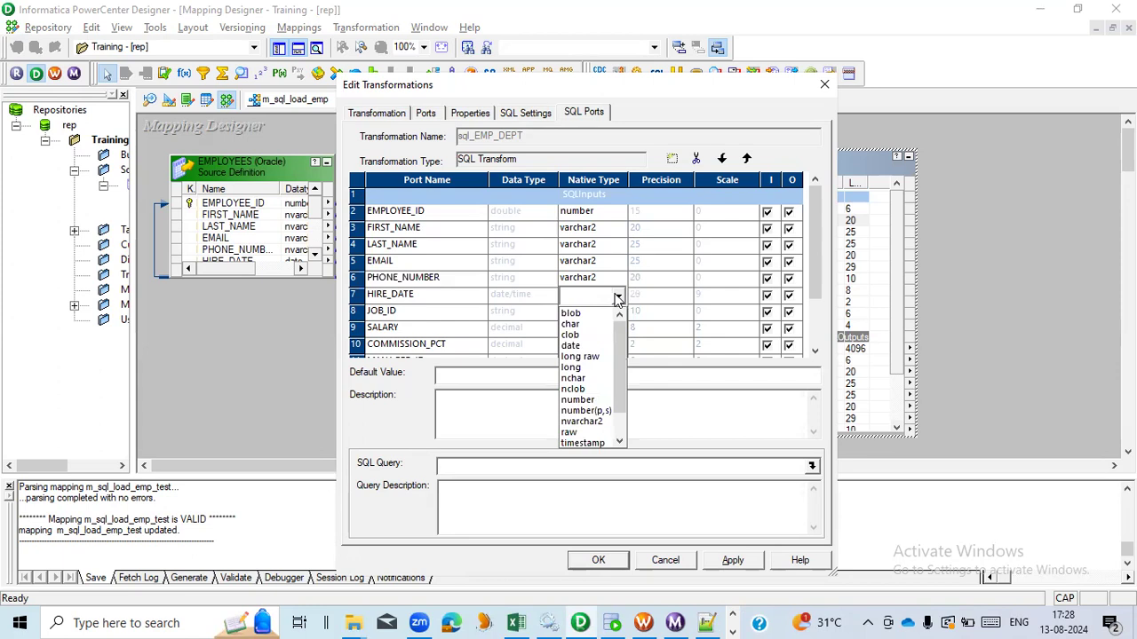
click(592, 345)
- Set JOB_ID and SALARY native types to number and COMMISSION_PCT to number(p,s)
click(618, 313)
click(617, 313)
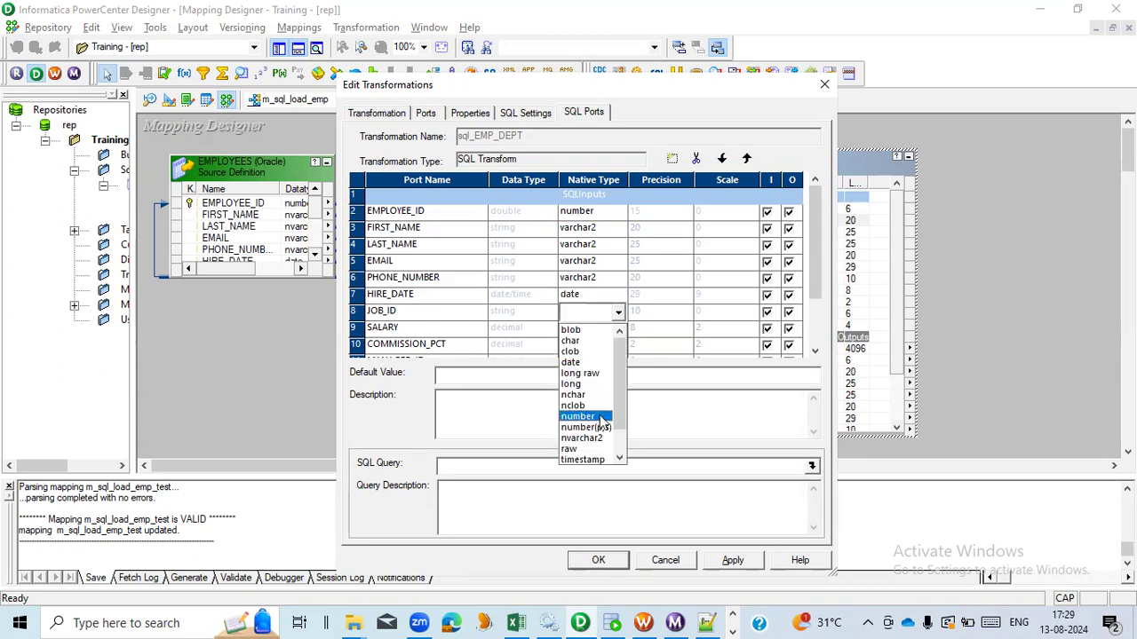
click(577, 416)
click(621, 330)
click(621, 330)
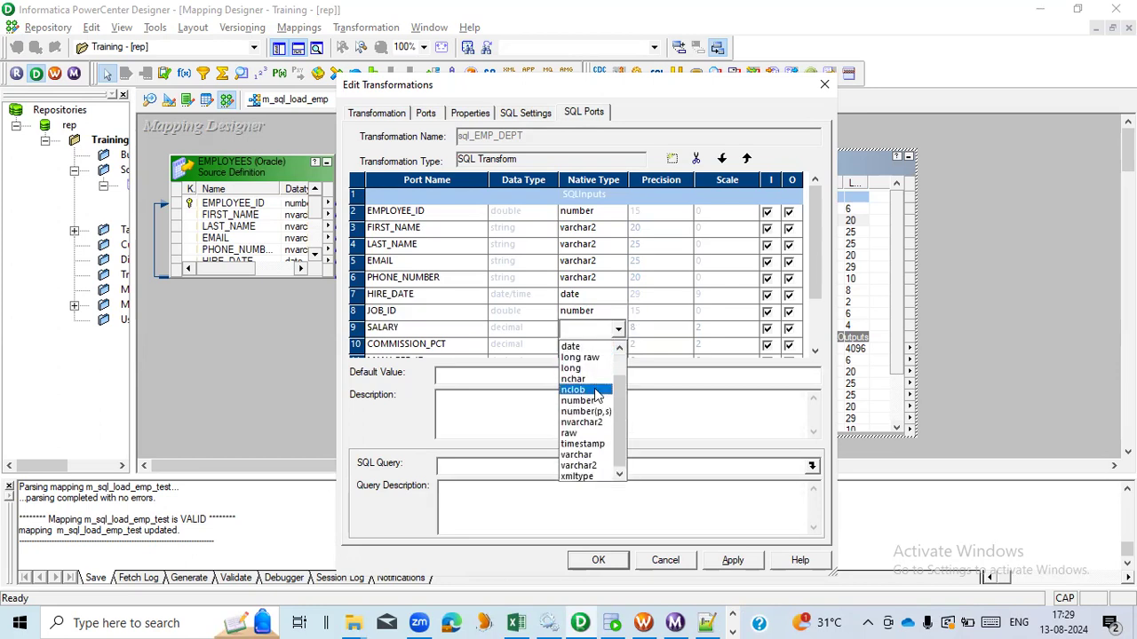
click(606, 400)
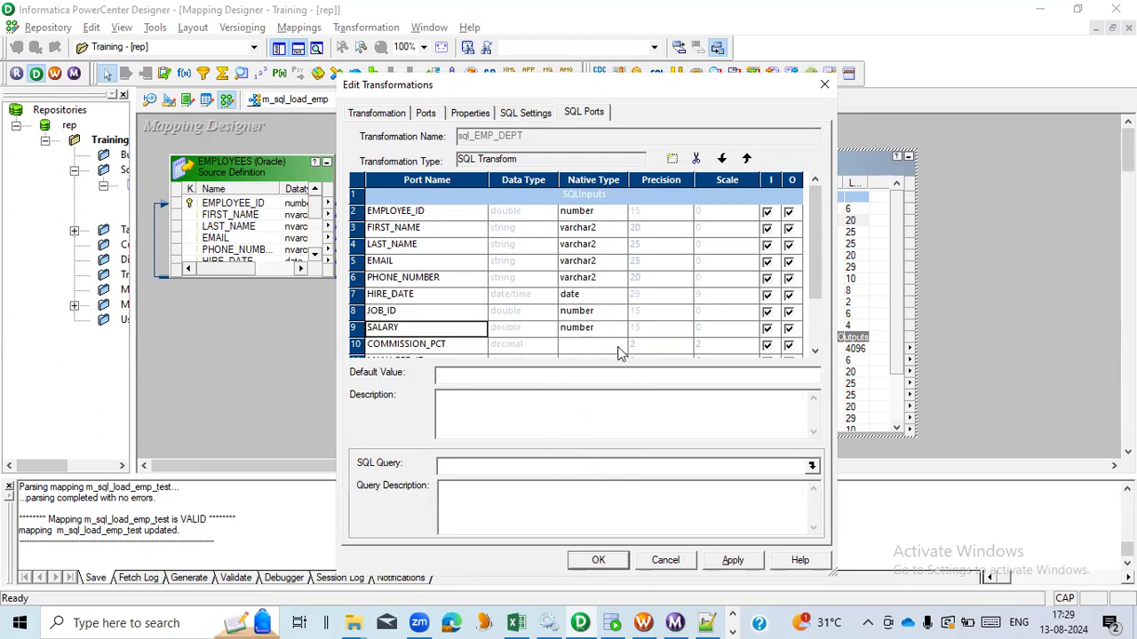
drag(822, 294, 823, 311)
click(617, 312)
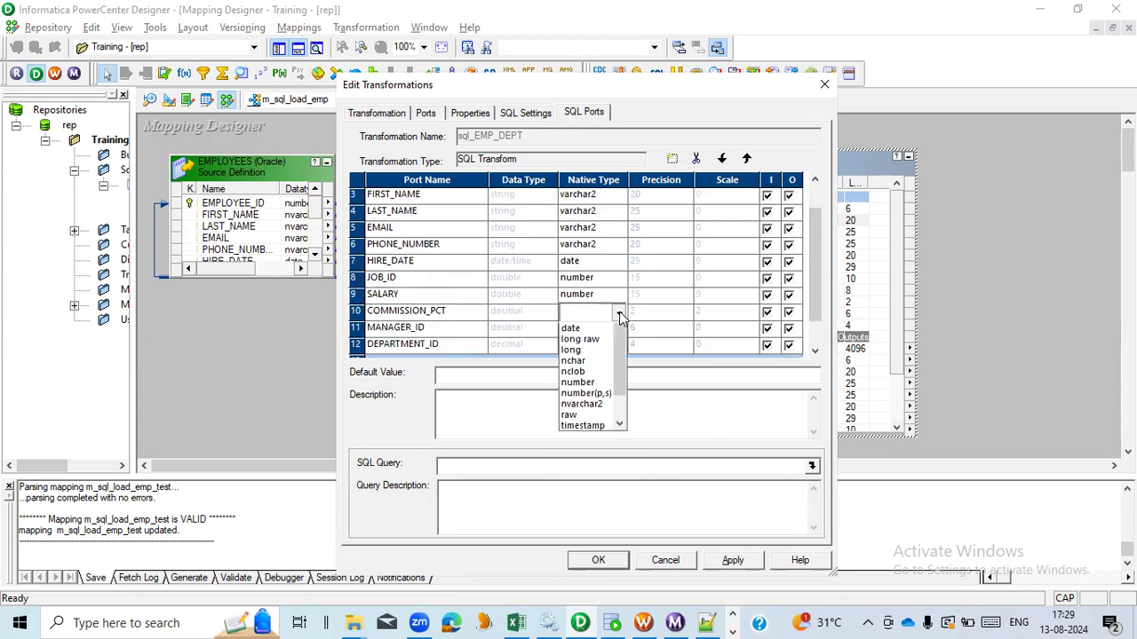
click(611, 428)
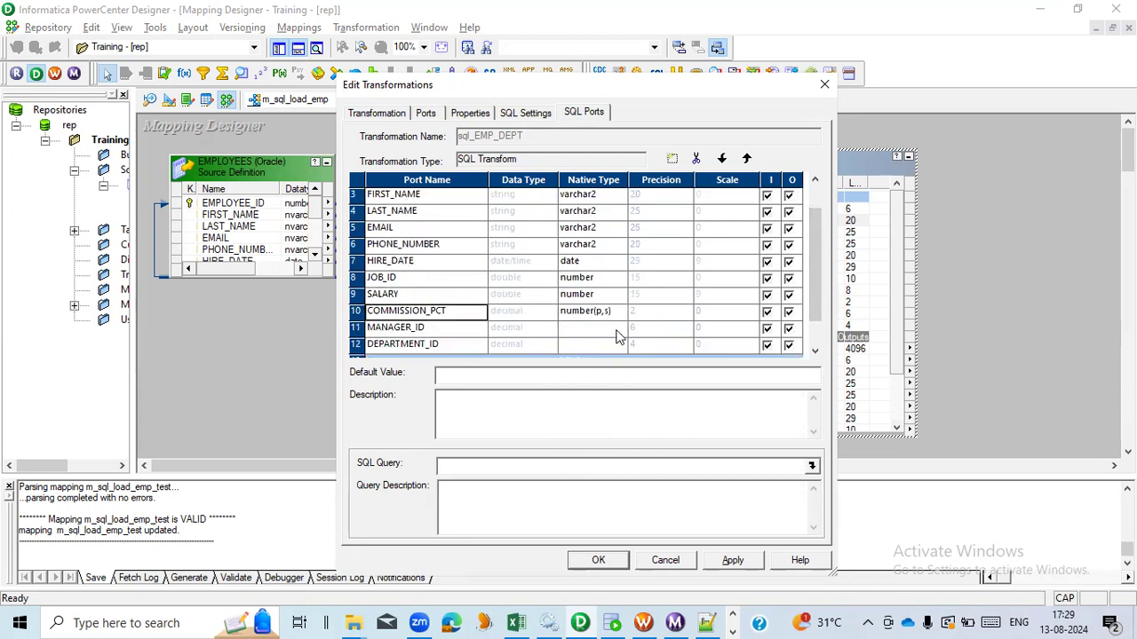
- Set the native type of MANAGER_ID and DEPARTMENT_ID to number
click(620, 328)
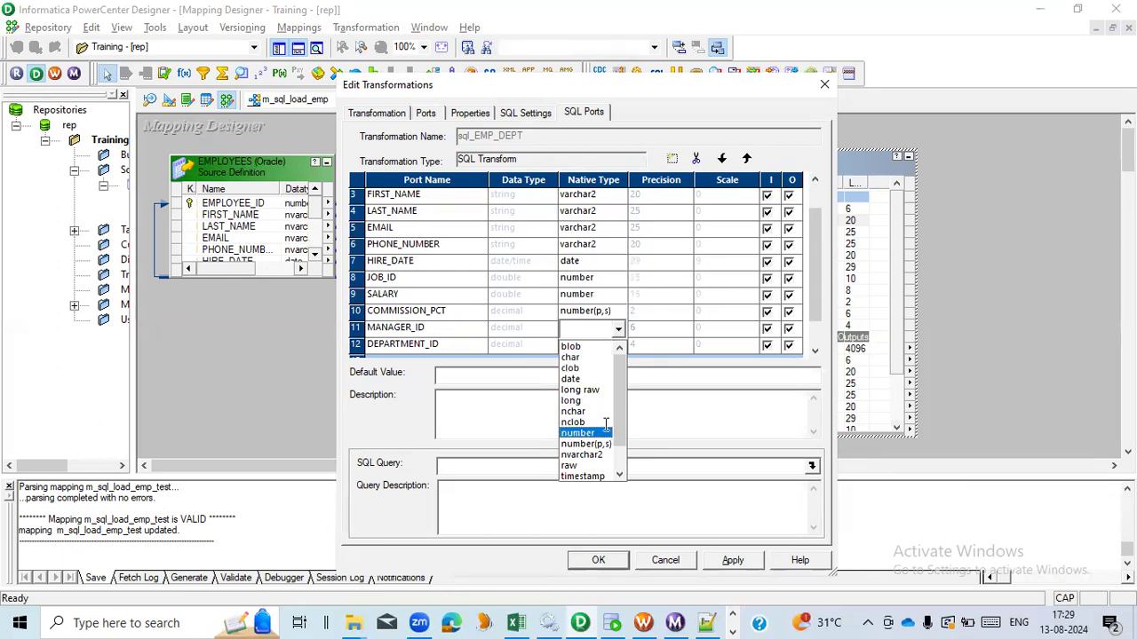
click(611, 428)
click(622, 345)
click(611, 451)
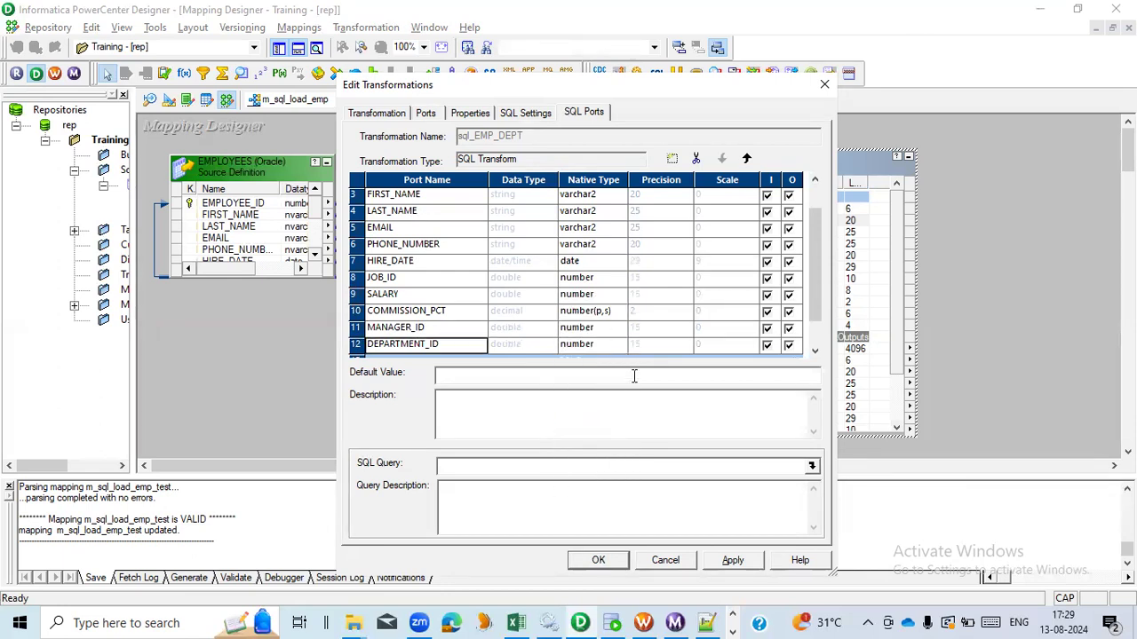
- Add a new port below SQLError in the SQL outputs section
click(815, 336)
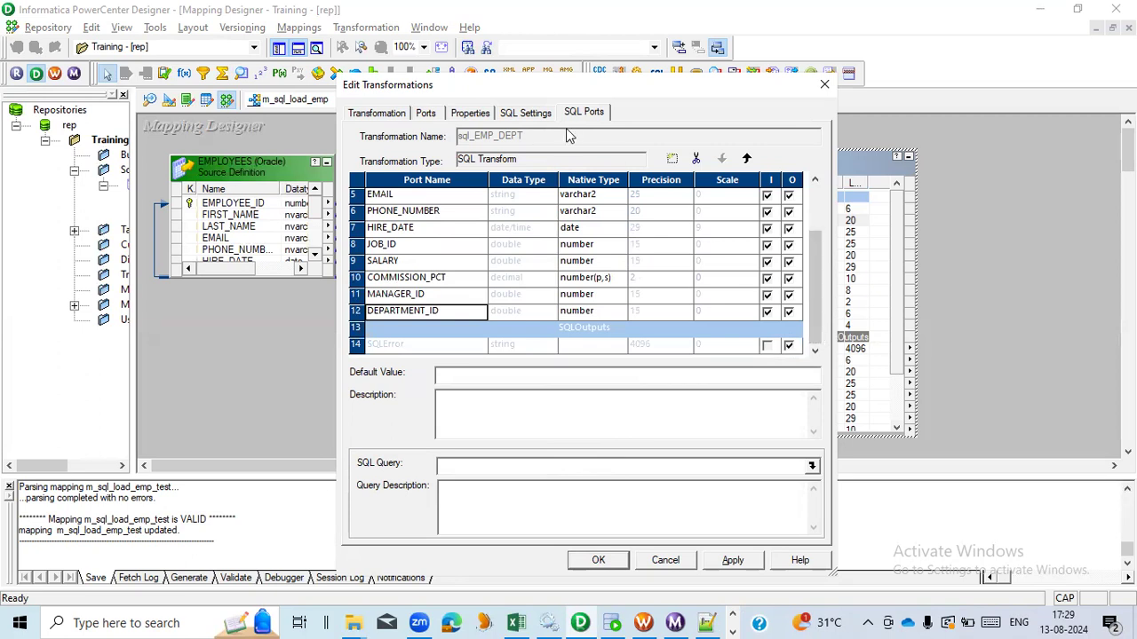
click(358, 349)
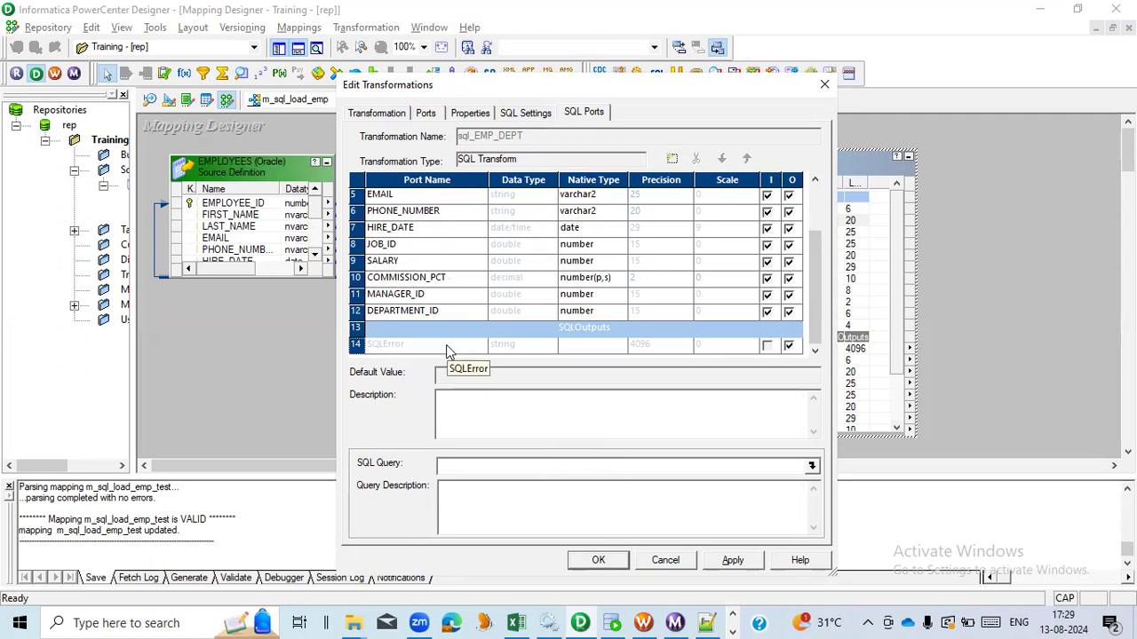
click(672, 162)
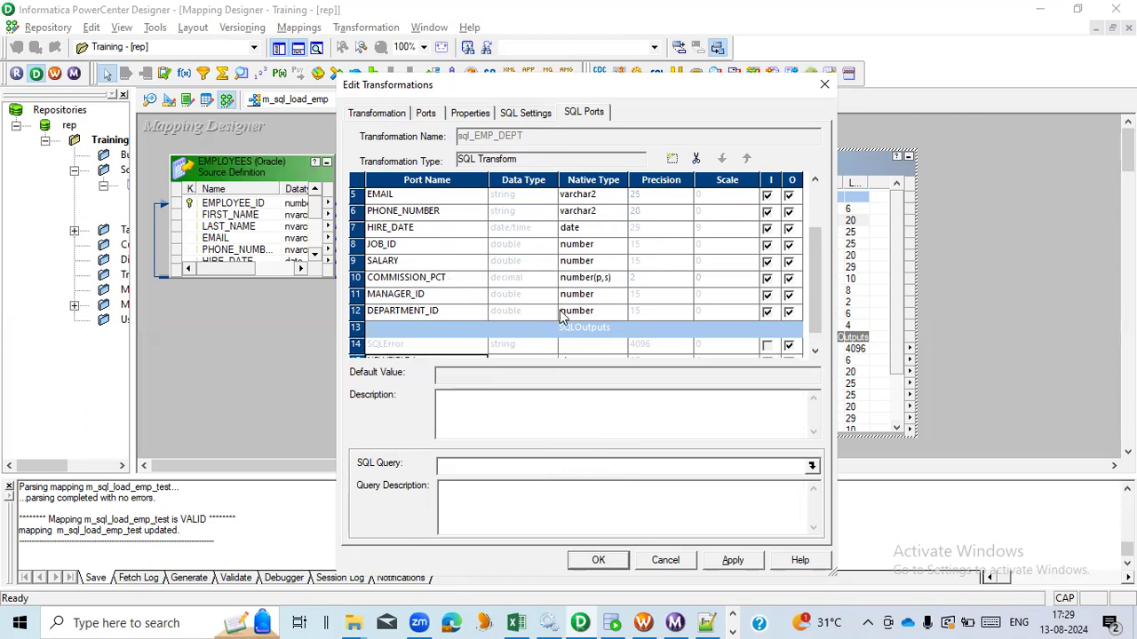
click(814, 351)
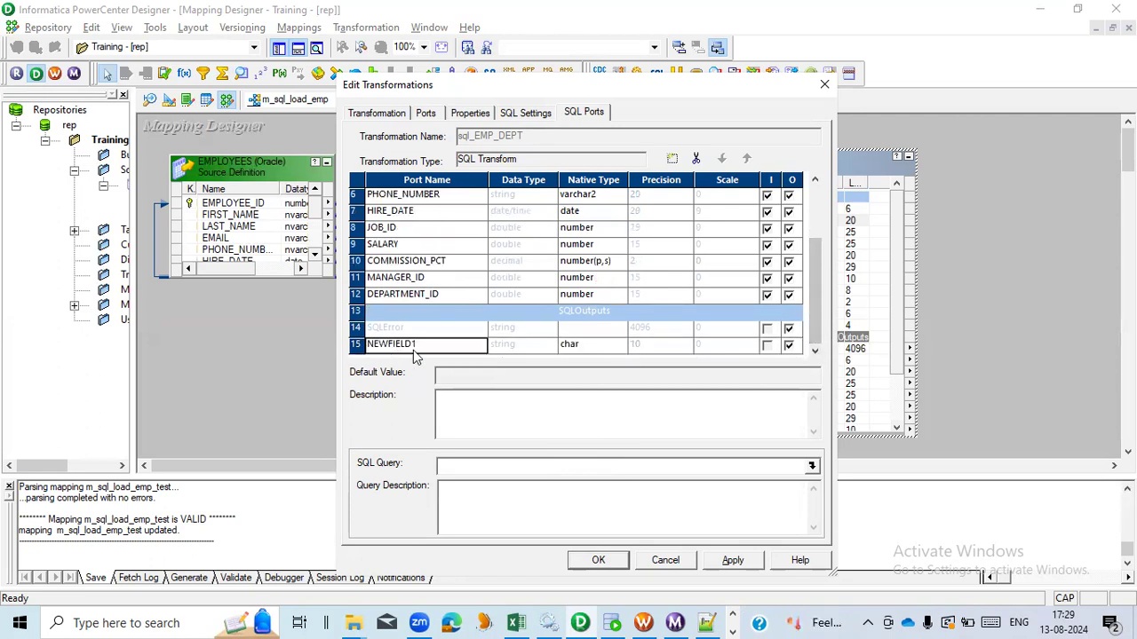
- Name the new SQL output port DEPARTMENT_NAME and set its native type to varchar2
click(418, 347)
double_click(417, 347)
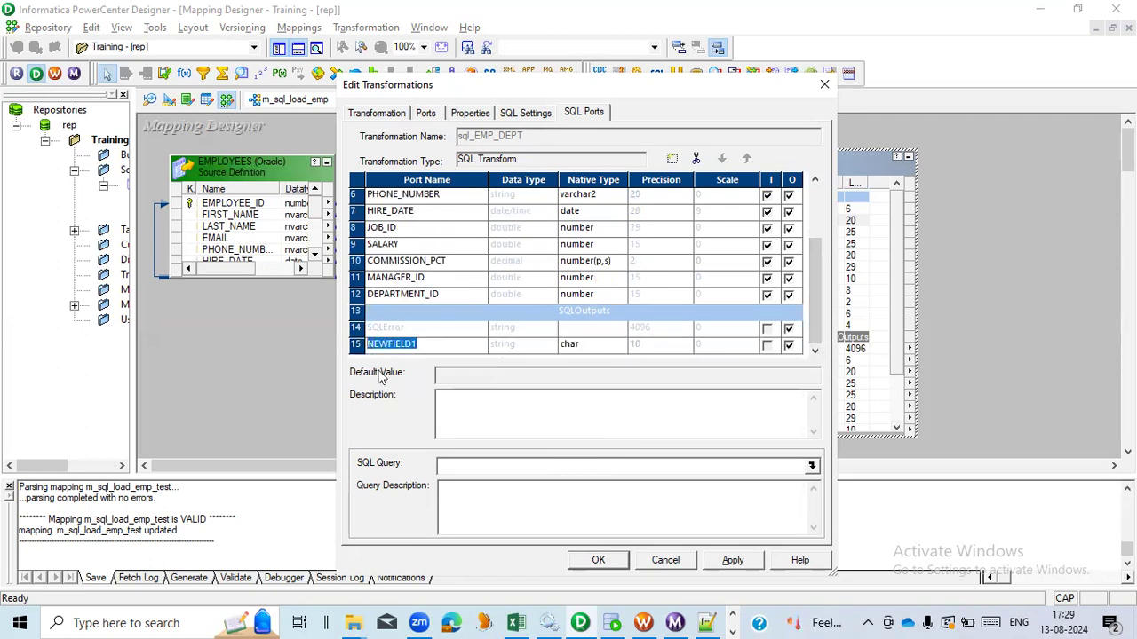
text(DEPARTMENT)
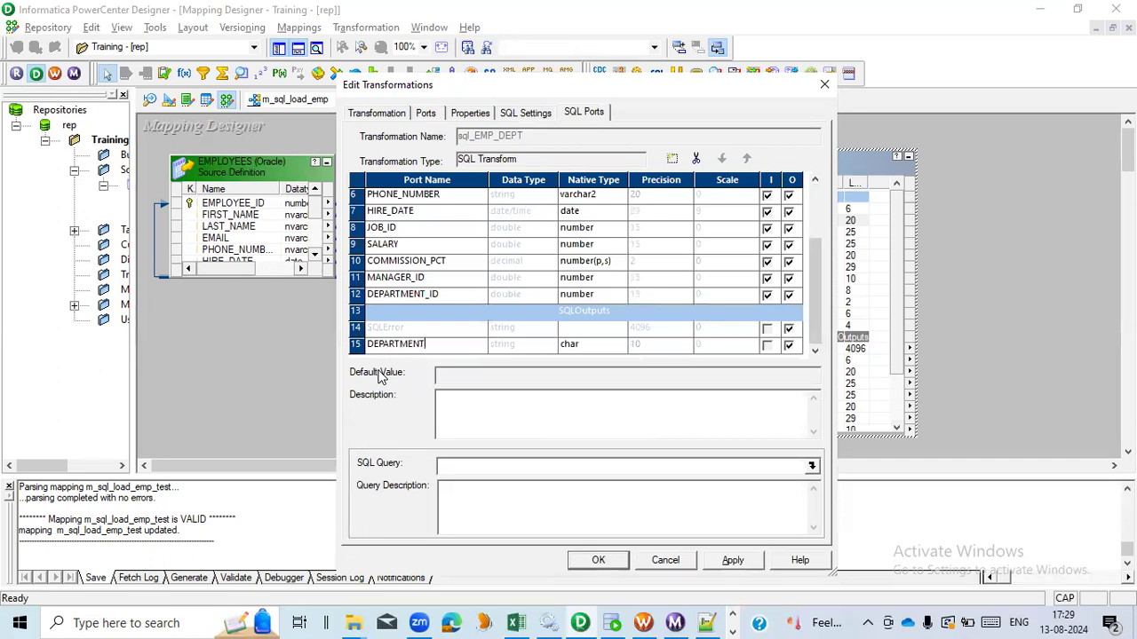
text(_NAME)
click(621, 345)
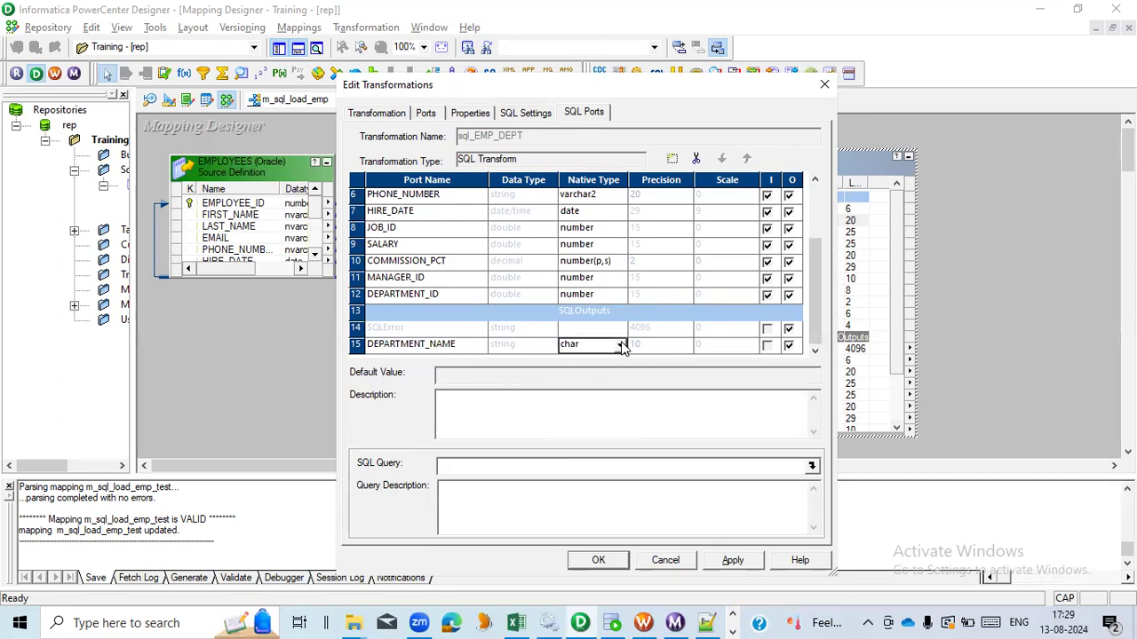
click(621, 345)
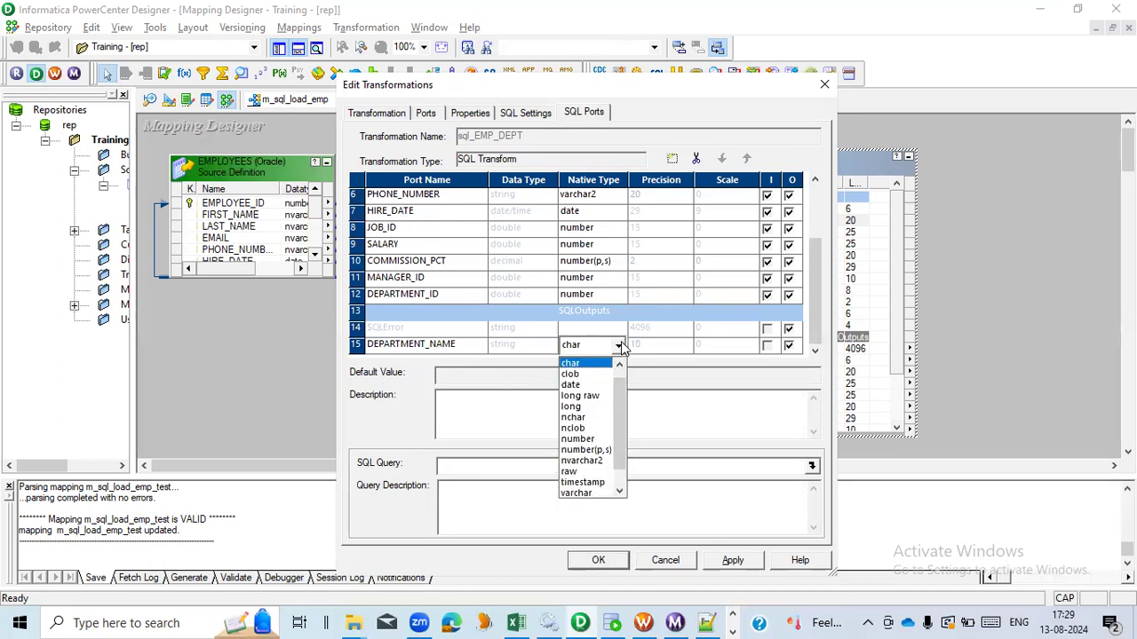
scroll(619, 488, down, 1)
click(611, 481)
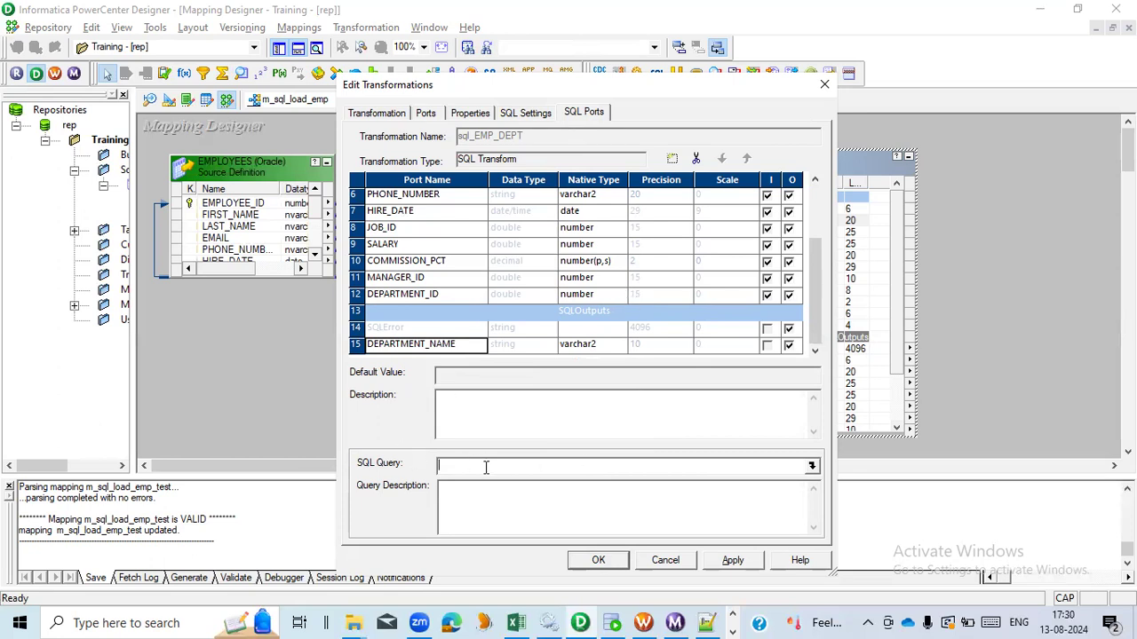
- Open the SQL query editor and paste the query SELECT DEPARTMENT_NAME FROM DEPARTMENTS WHERE DEPARTMENT_ID = copied from SQL Developer
click(812, 468)
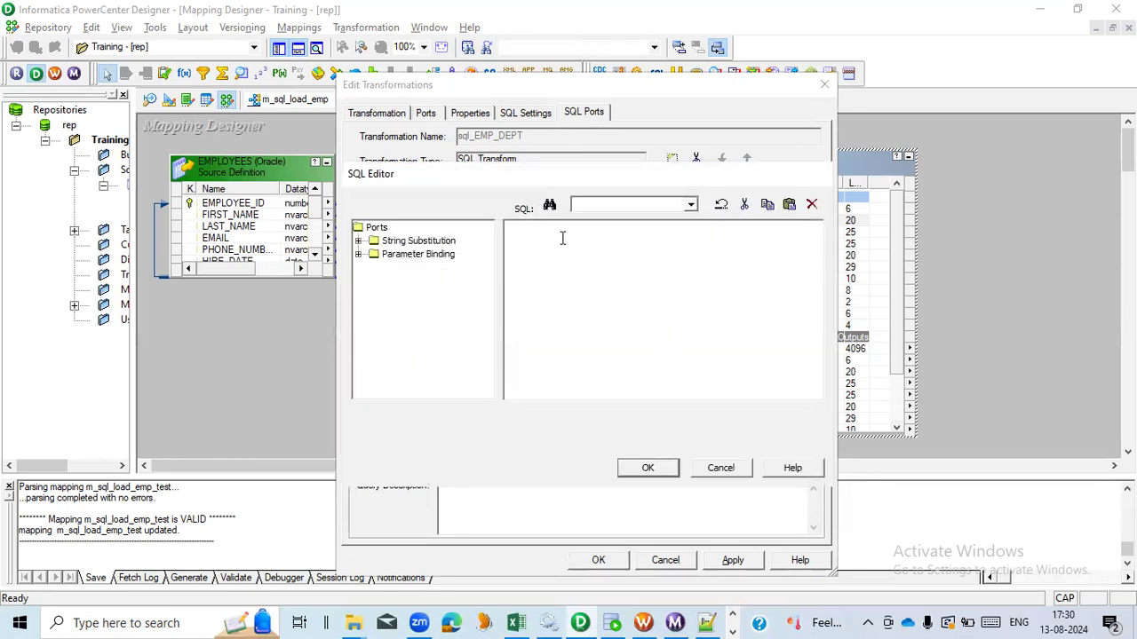
click(612, 619)
drag(616, 216, 249, 215)
key(ctrl+c)
key(alt+Tab)
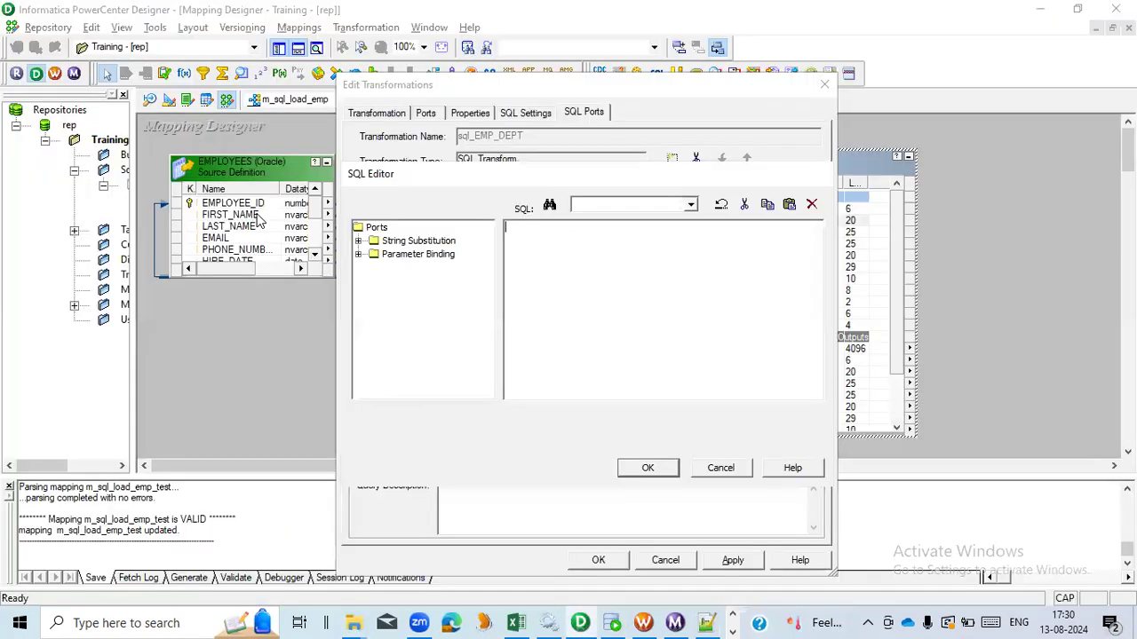
key(ctrl+v)
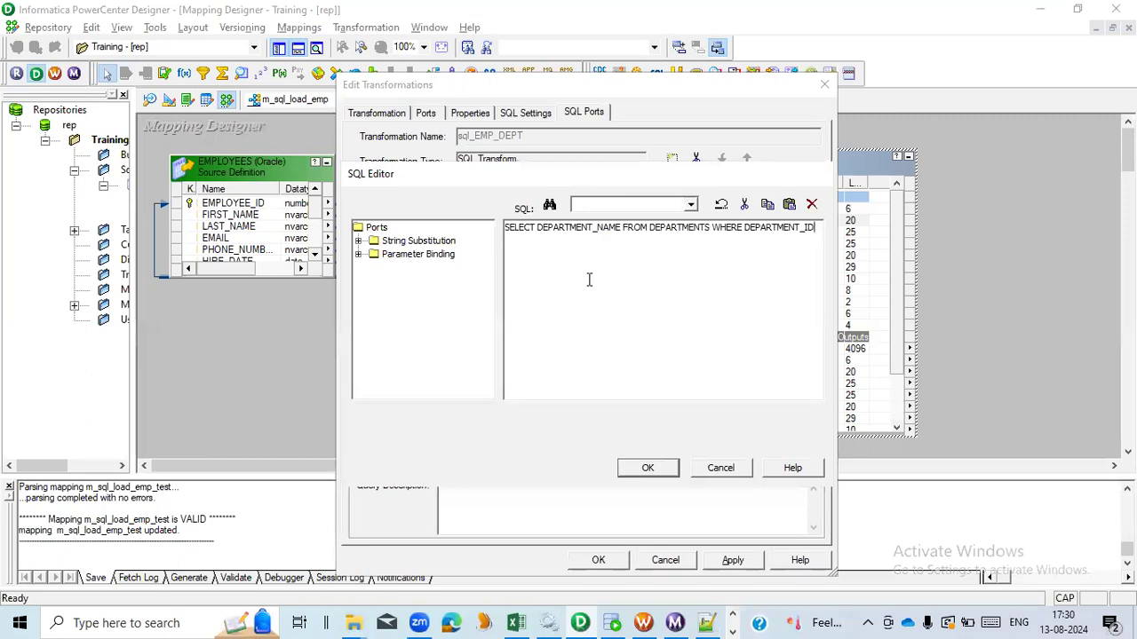
click(615, 622)
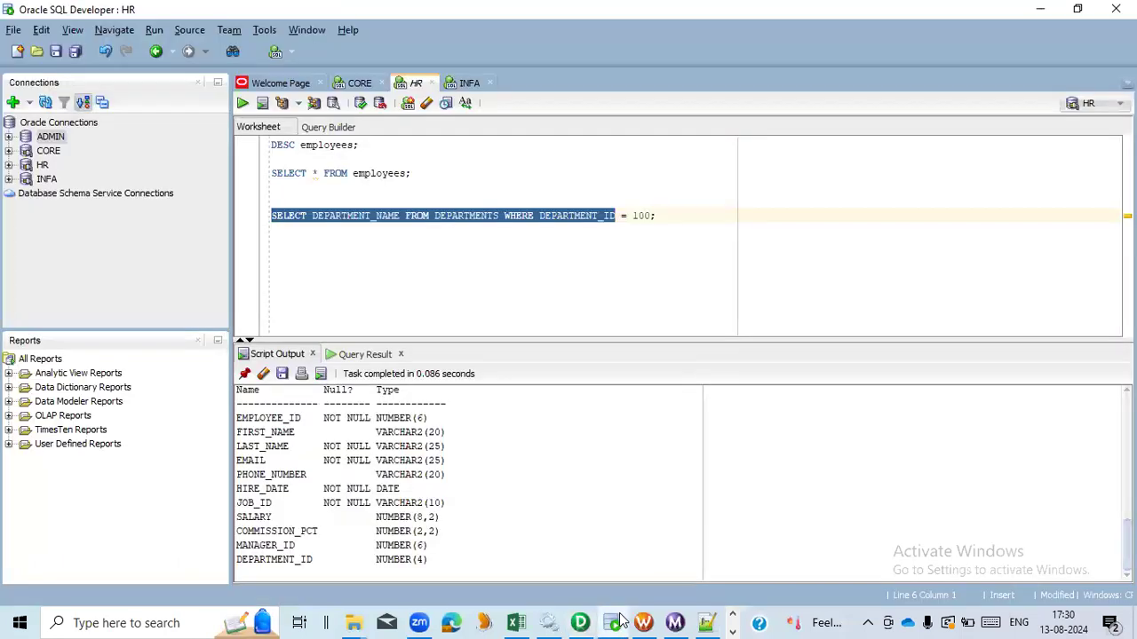
click(659, 215)
double_click(638, 215)
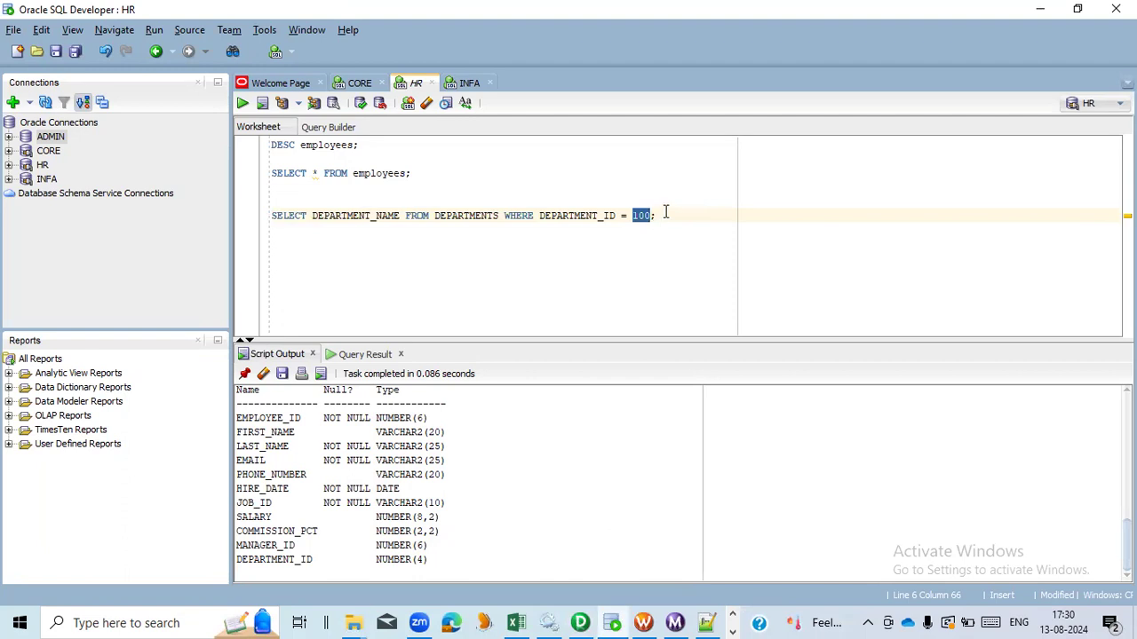
click(667, 218)
key(alt+Tab)
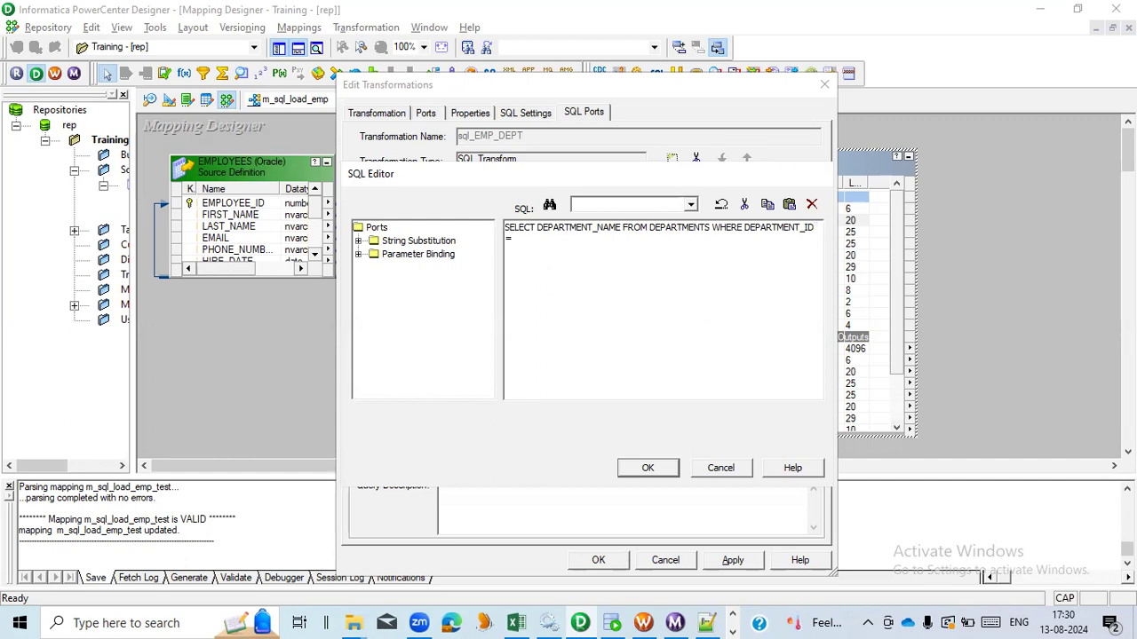
- Bind the DEPARTMENT_ID input port as the query parameter ?DEPARTMENT_ID? and save the SQL query and transformation edits
click(358, 254)
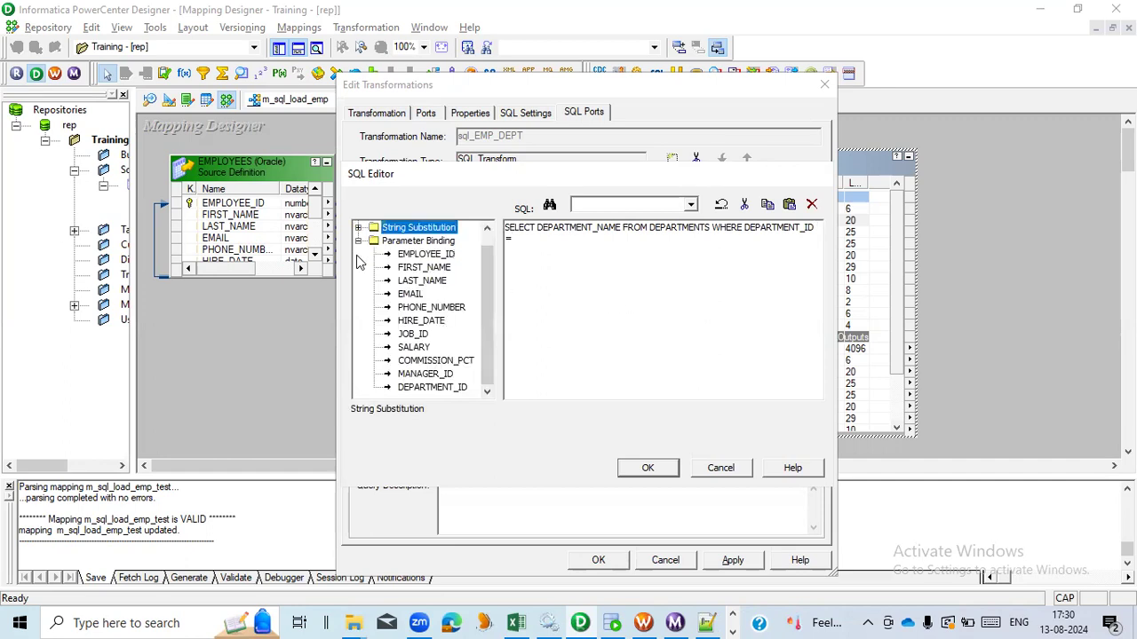
double_click(448, 388)
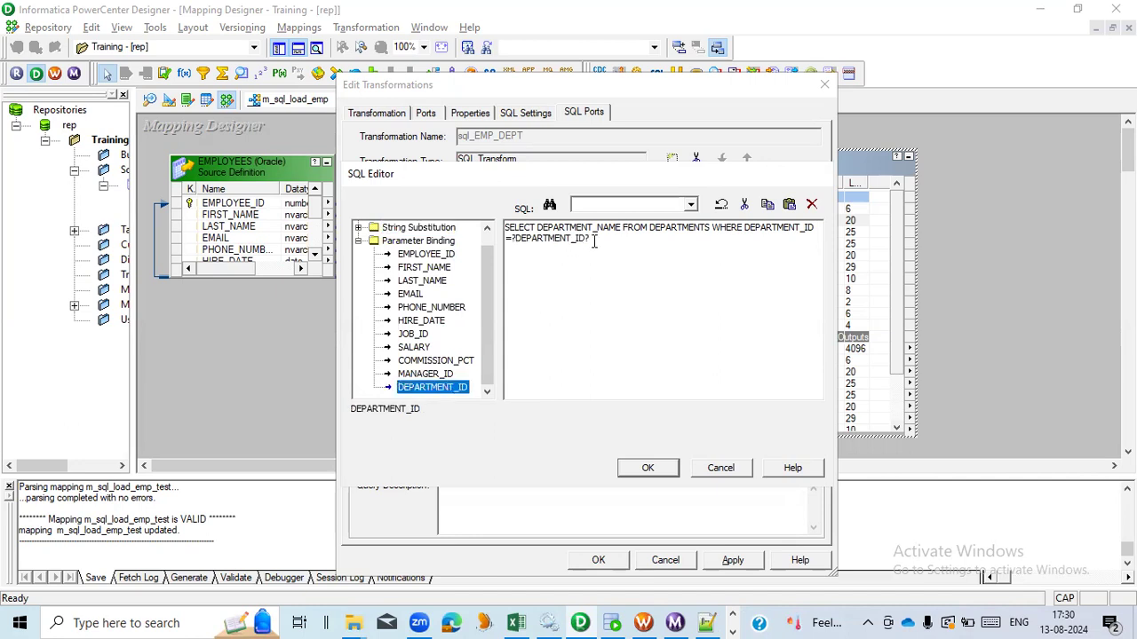
drag(515, 240, 584, 240)
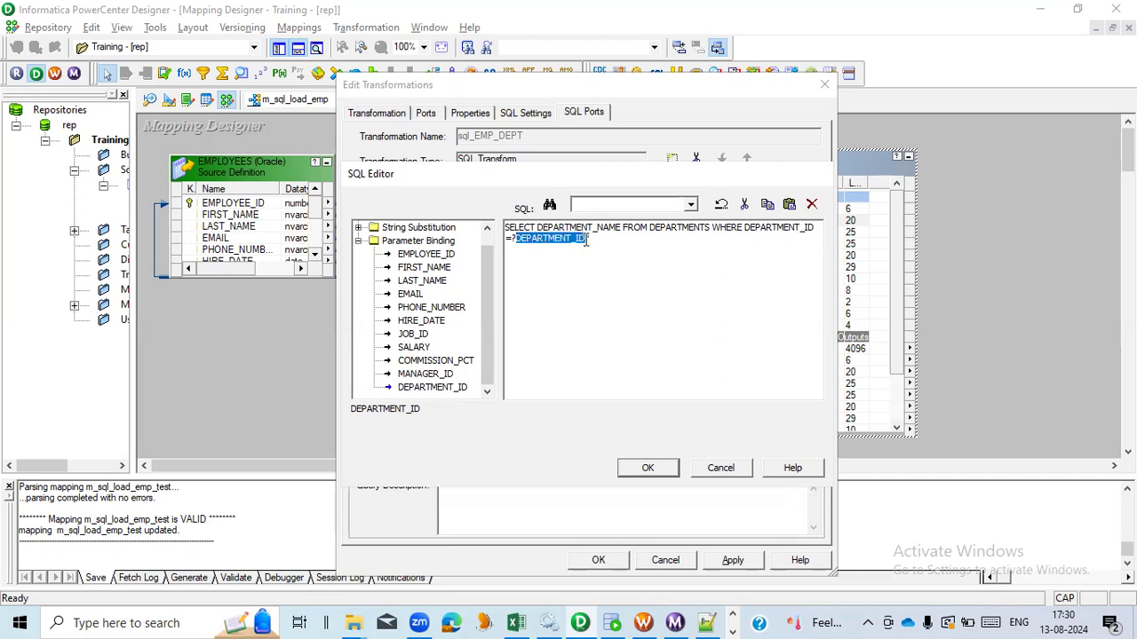
click(599, 238)
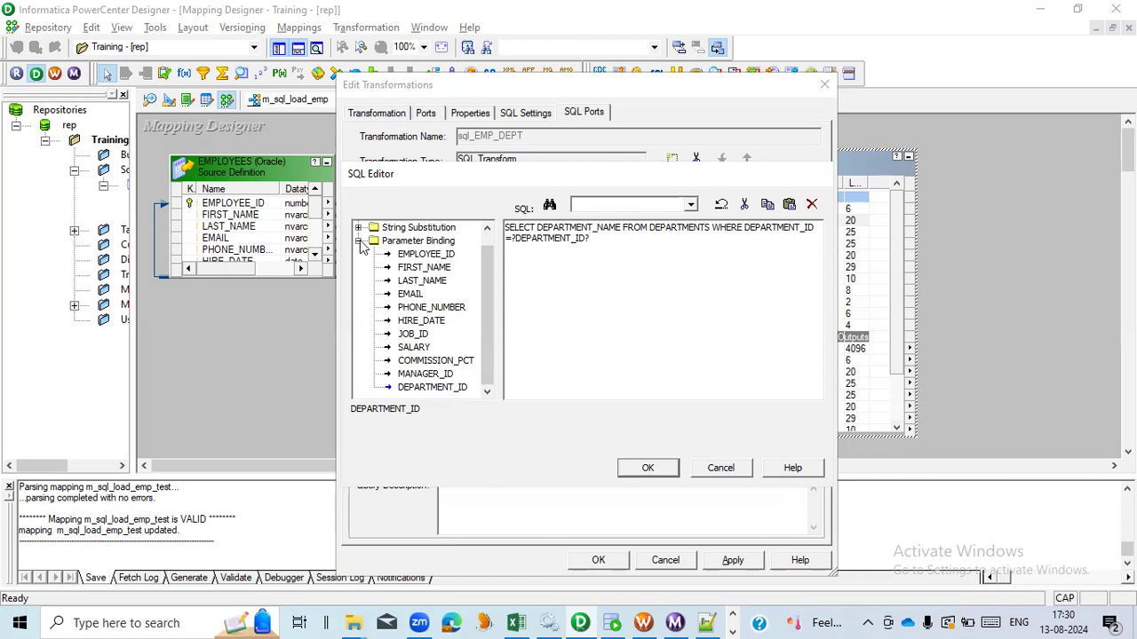
click(358, 241)
click(664, 467)
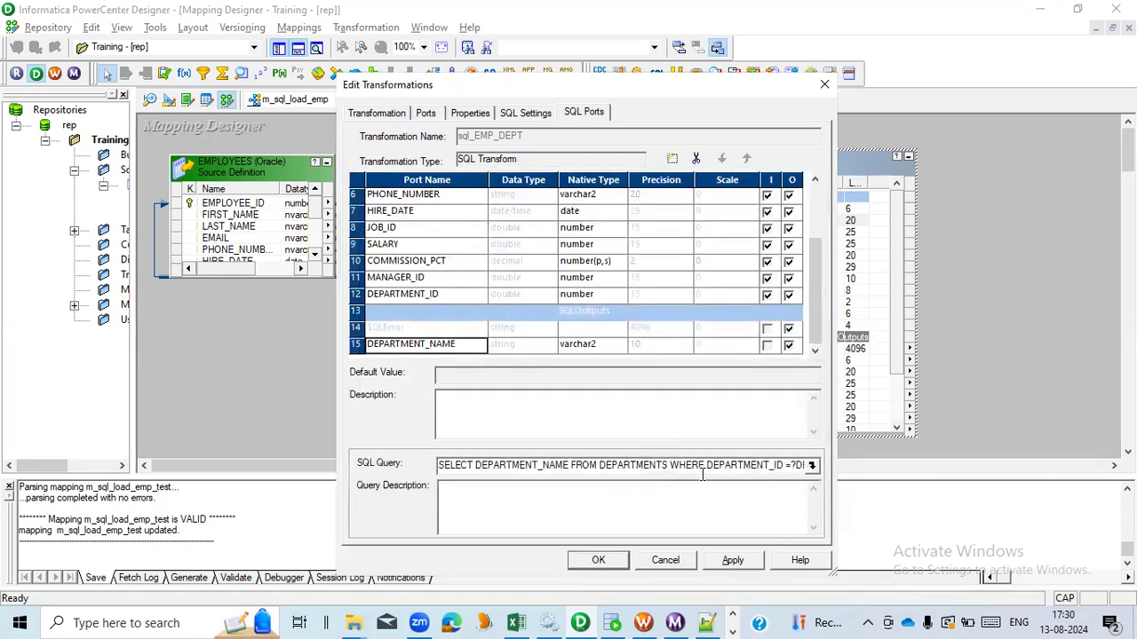
click(603, 562)
- Create and add a target from the SQL transformation and place it beside the transformation
drag(511, 468, 624, 466)
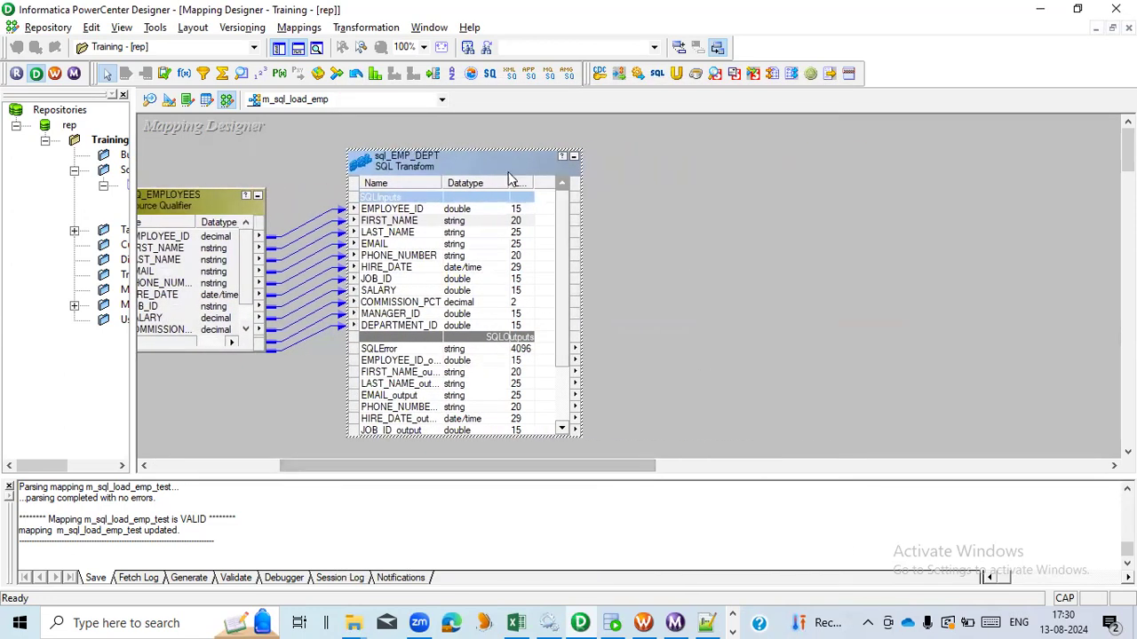
right_click(477, 162)
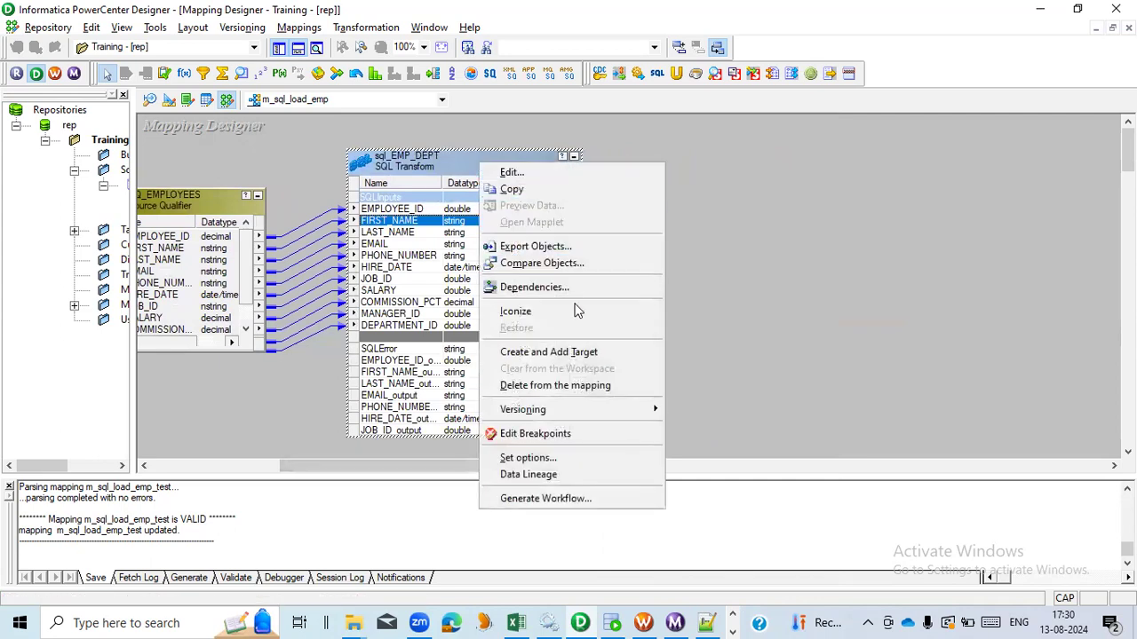
click(571, 354)
drag(514, 204, 779, 204)
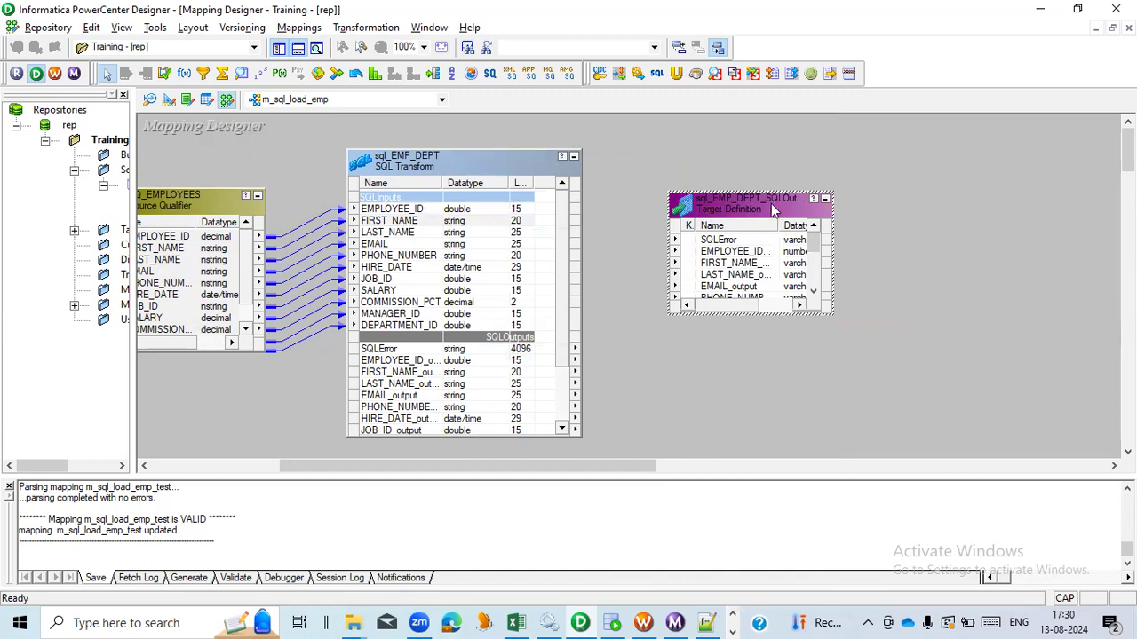
- Open the sql_EMP_DEPT_SQLOutputs target from the Targets folder in the Target Designer workspace
click(168, 100)
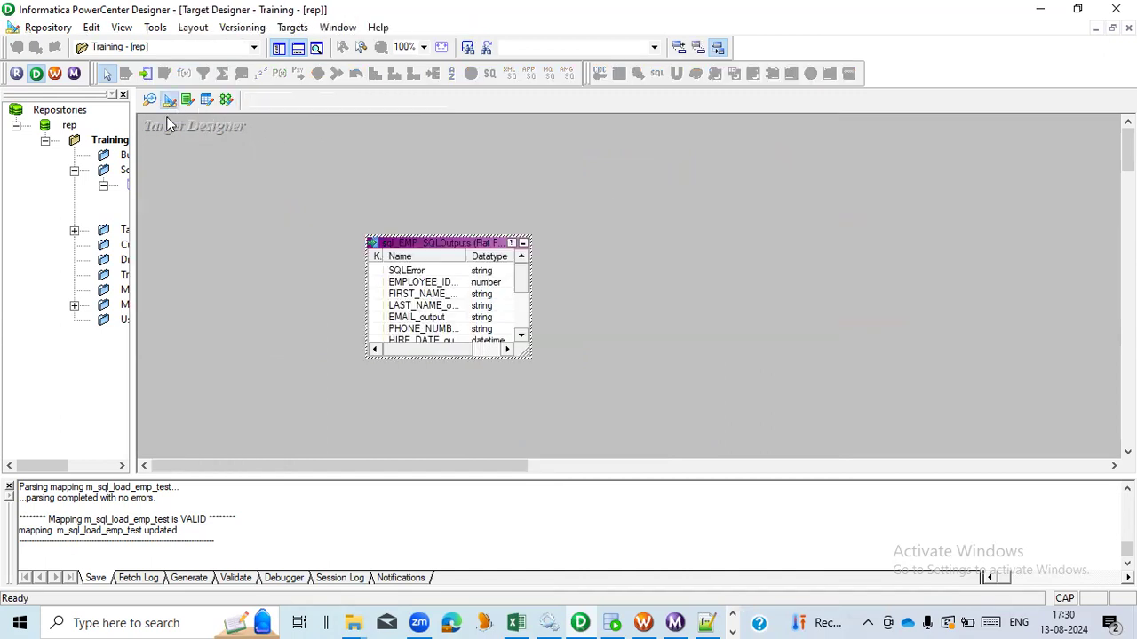
drag(135, 170, 295, 172)
click(75, 230)
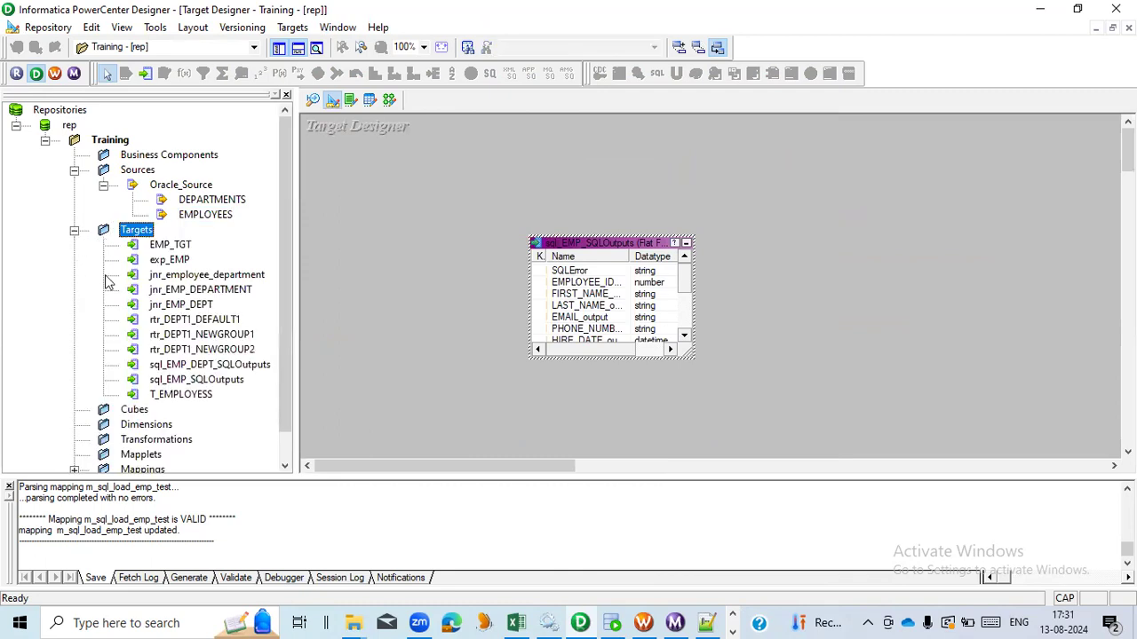
click(206, 367)
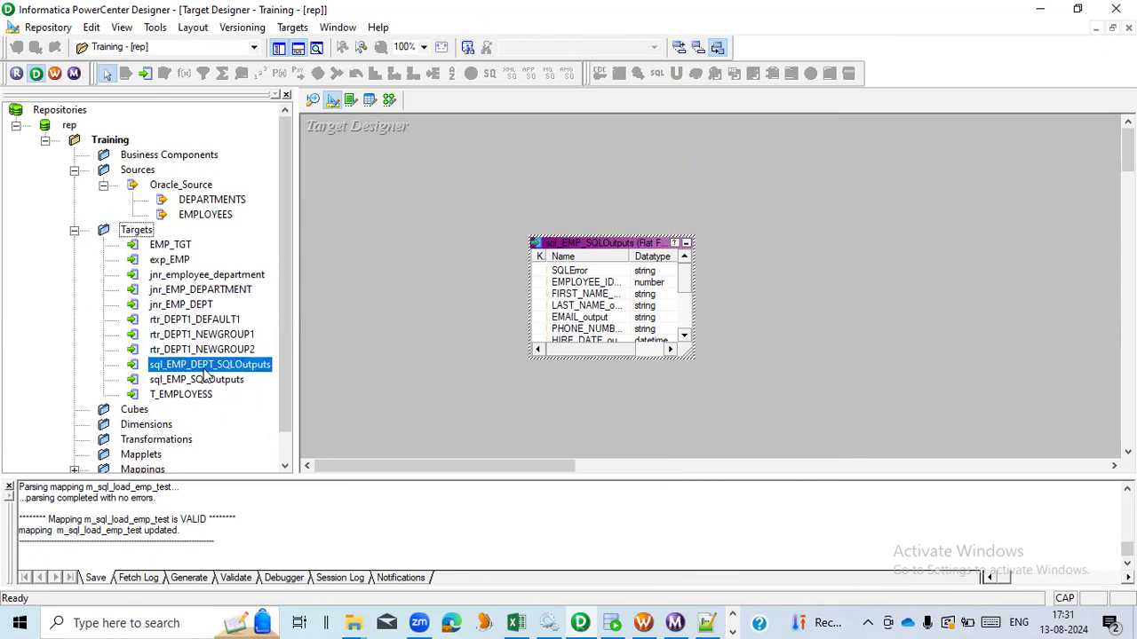
drag(861, 238, 860, 238)
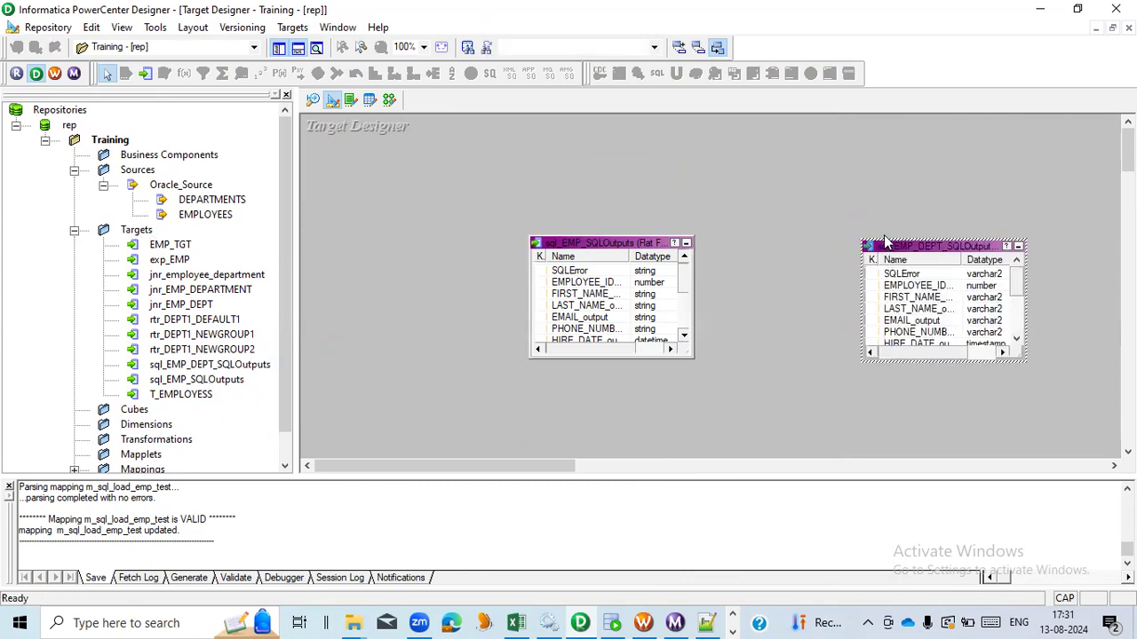
- Edit the sql_EMP_DEPT_SQLOutputs target and set its database type to Flat File
right_click(900, 253)
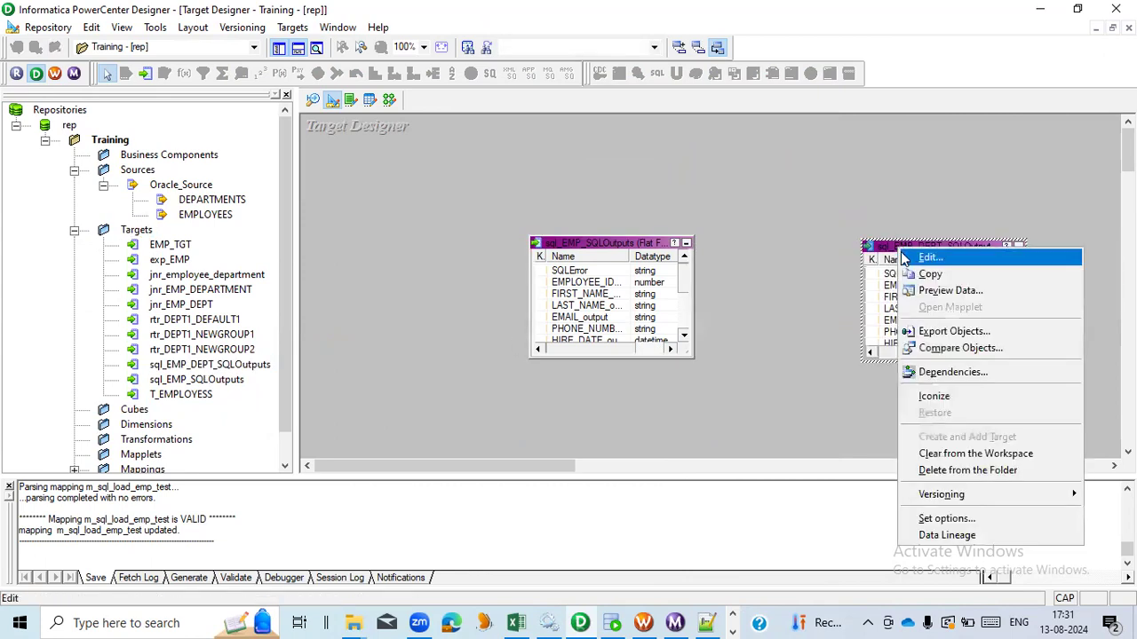
click(925, 257)
click(626, 301)
scroll(557, 331, up, 2)
click(553, 324)
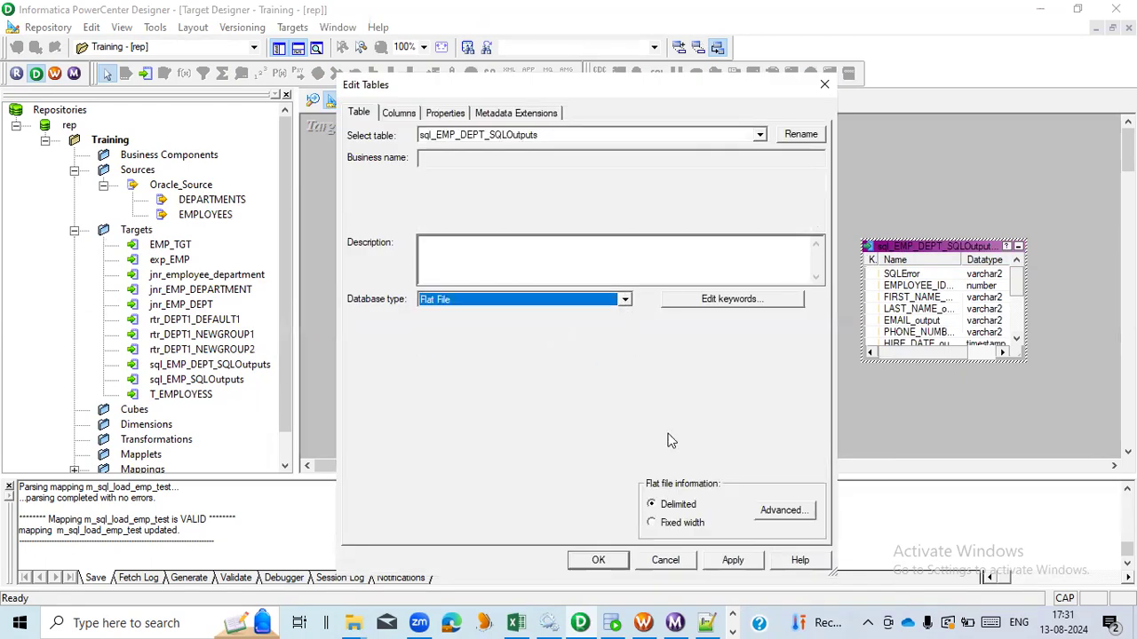
click(731, 561)
click(597, 560)
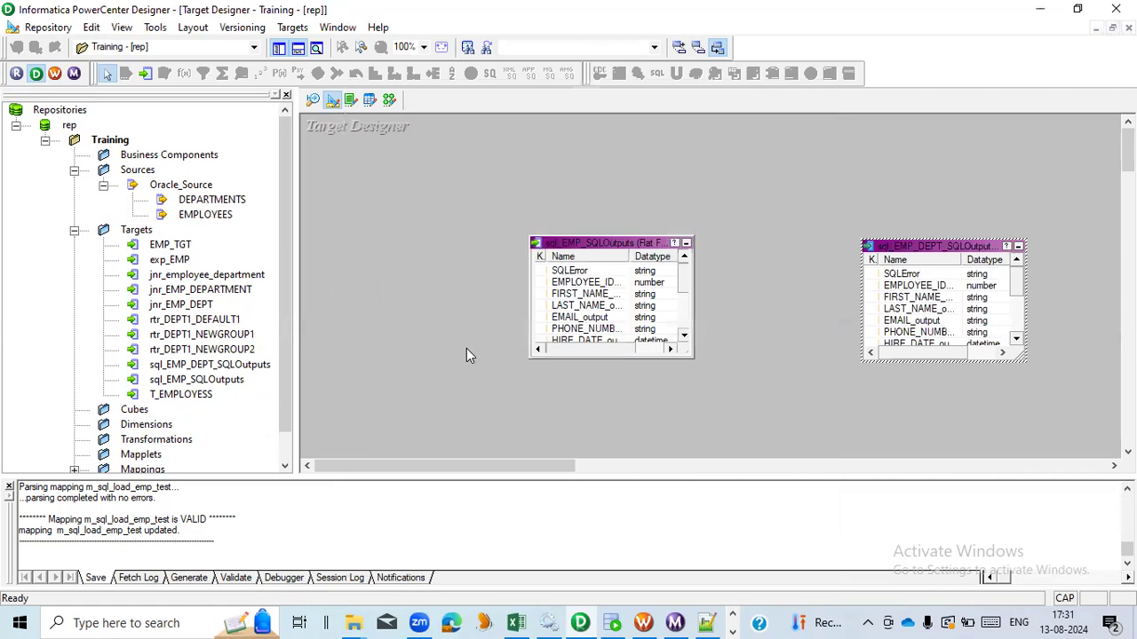
- Return to the m_sql_load_emp mapping and enlarge the target definition to show all its ports
click(389, 99)
drag(534, 465, 636, 465)
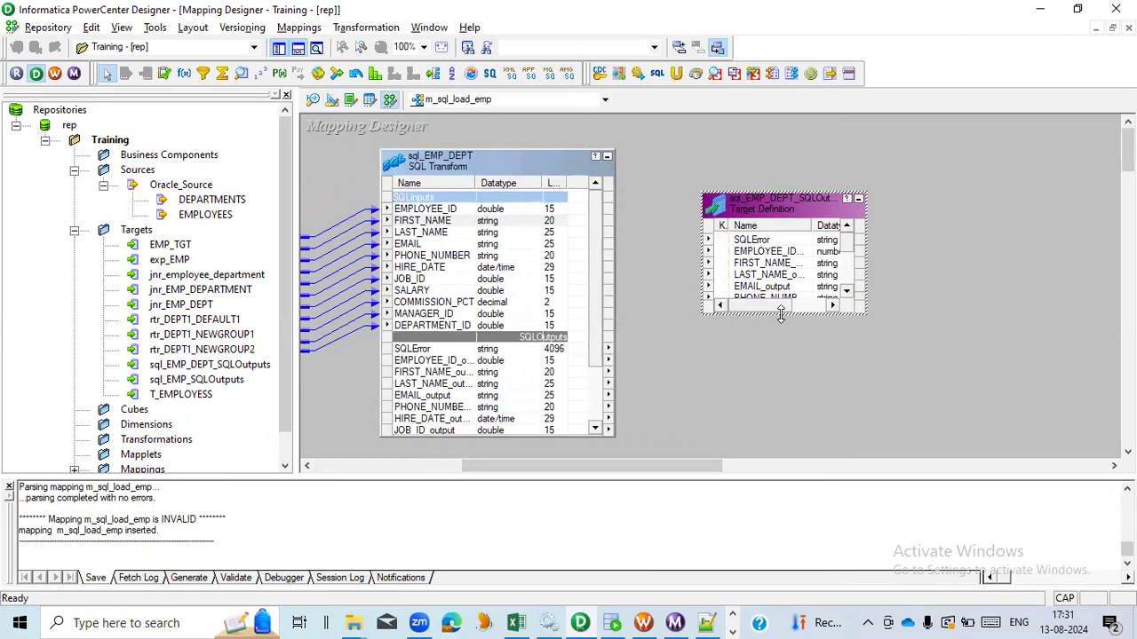
drag(779, 313, 793, 416)
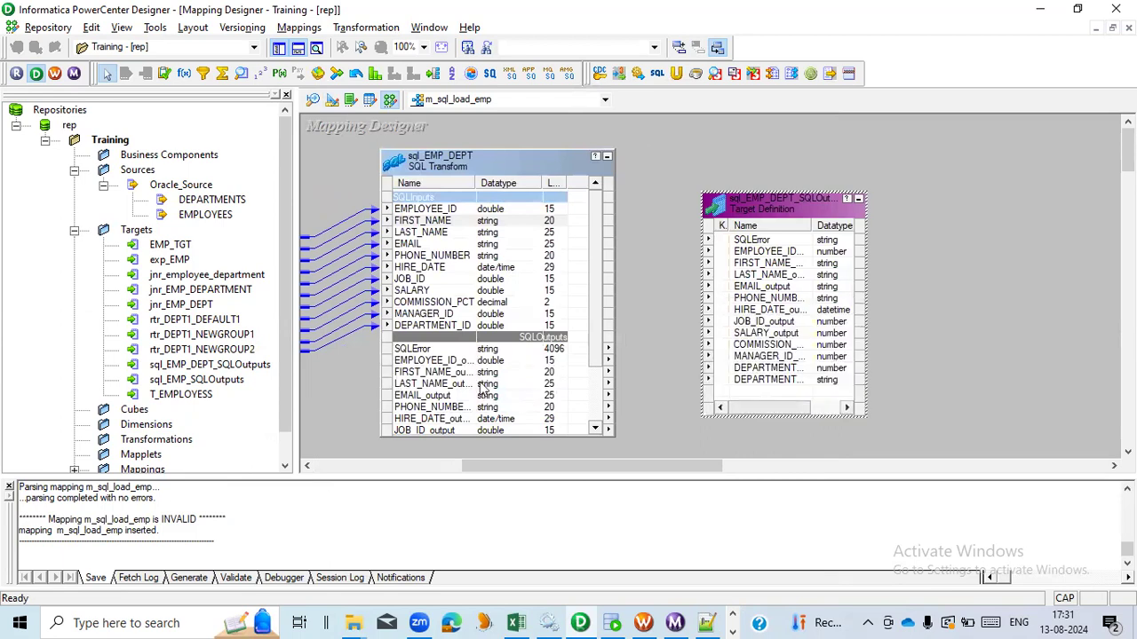
- Select the SQL transformation's output ports from SQLError down through DEPARTMENT_NAME
click(435, 351)
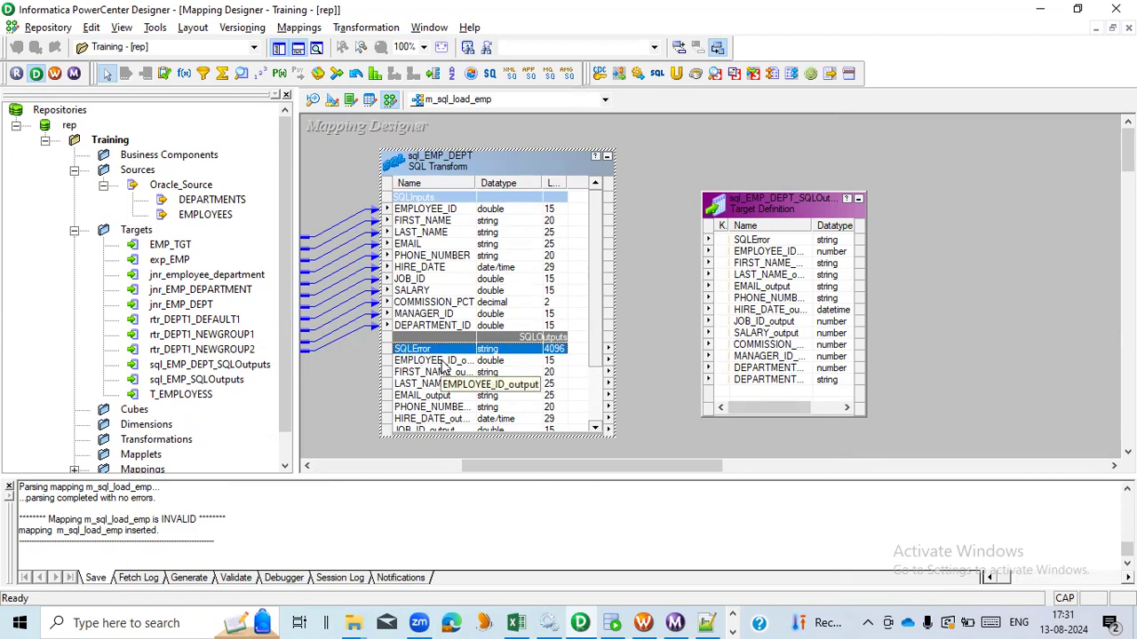
right_click(449, 365)
click(451, 362)
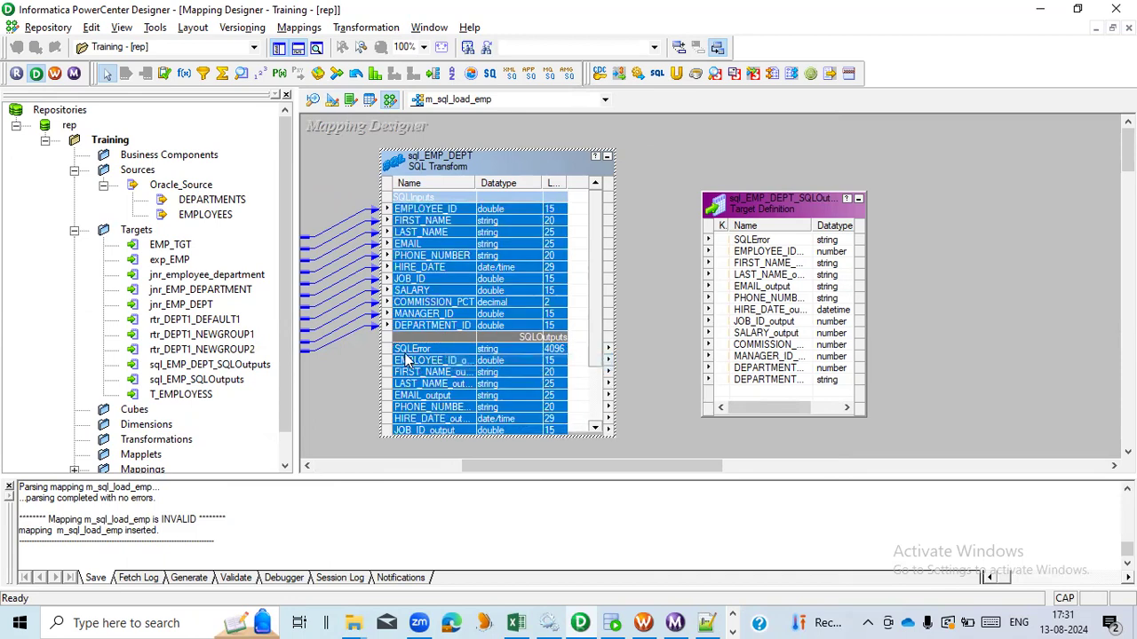
click(426, 349)
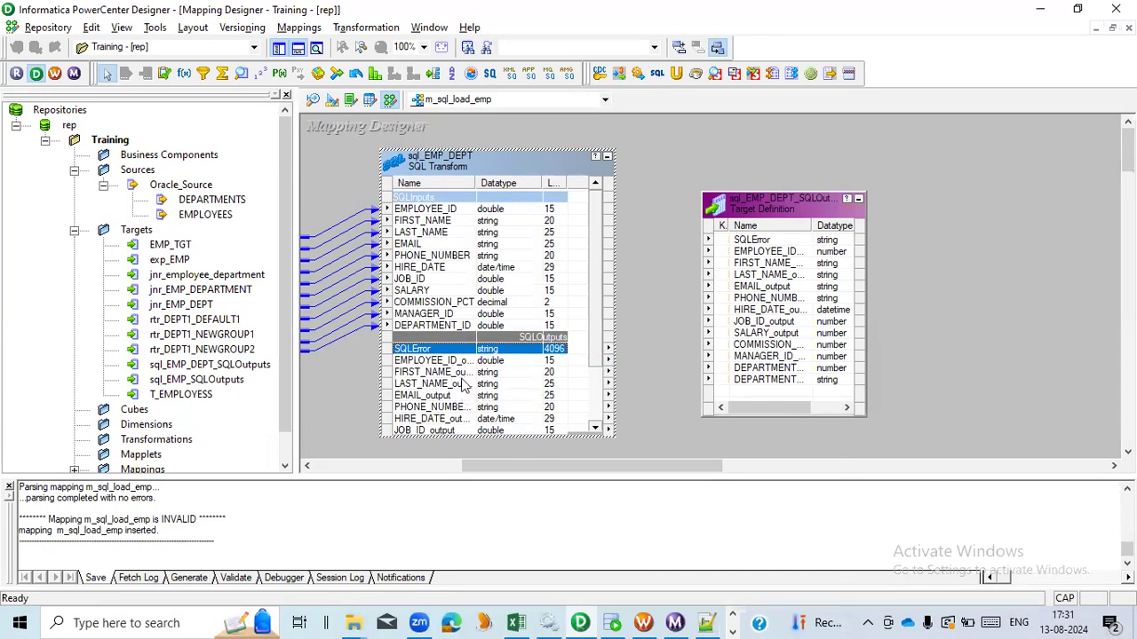
key(shift+Down)
key(shift+Down)
key(shift+Down)
key(shift+Down)
key(shift+Down)
key(shift+Down)
key(shift+Down)
key(shift+Down)
key(shift+Down)
key(shift+Down)
key(shift+Down)
key(shift+Down)
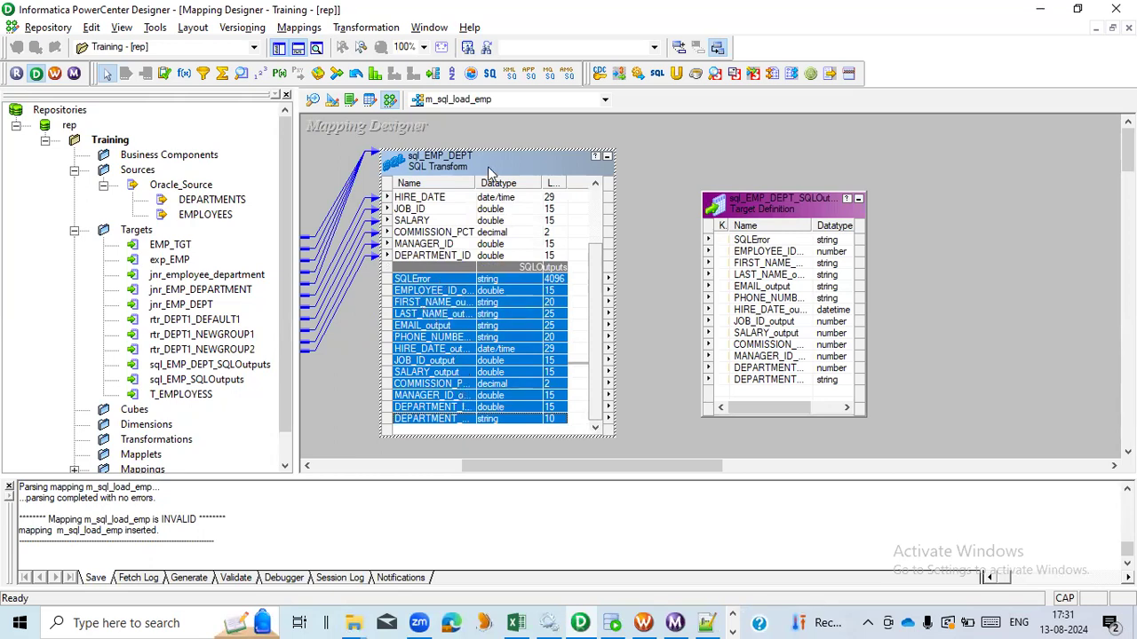
- Open the SQL transformation's SQL ports and clear the DEPARTMENT_NAME output port's precision
double_click(488, 171)
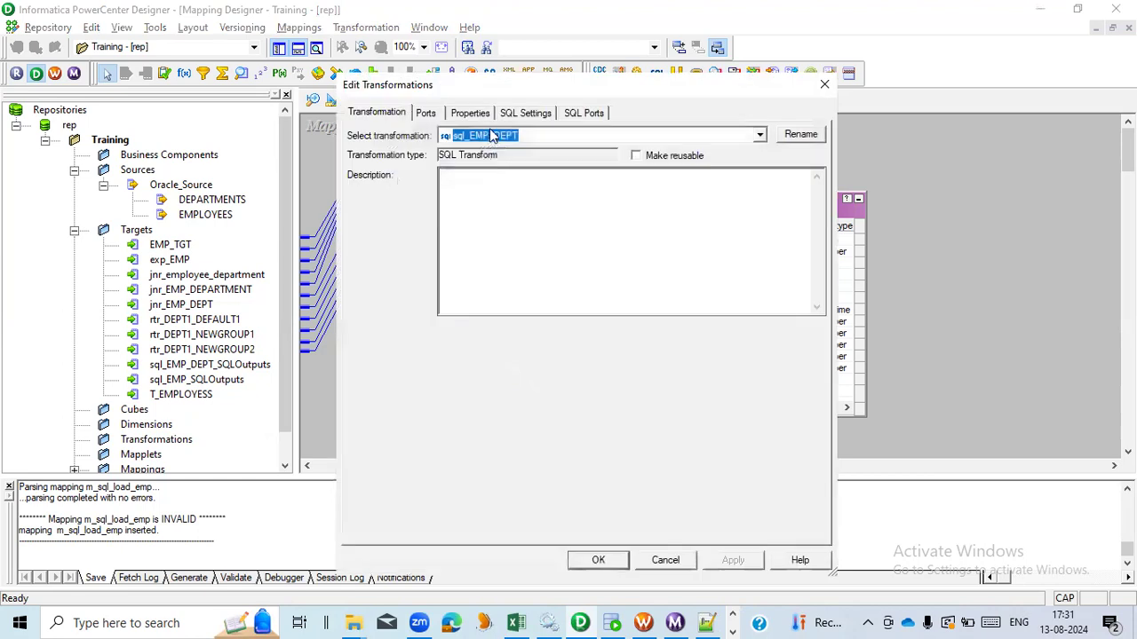
click(579, 113)
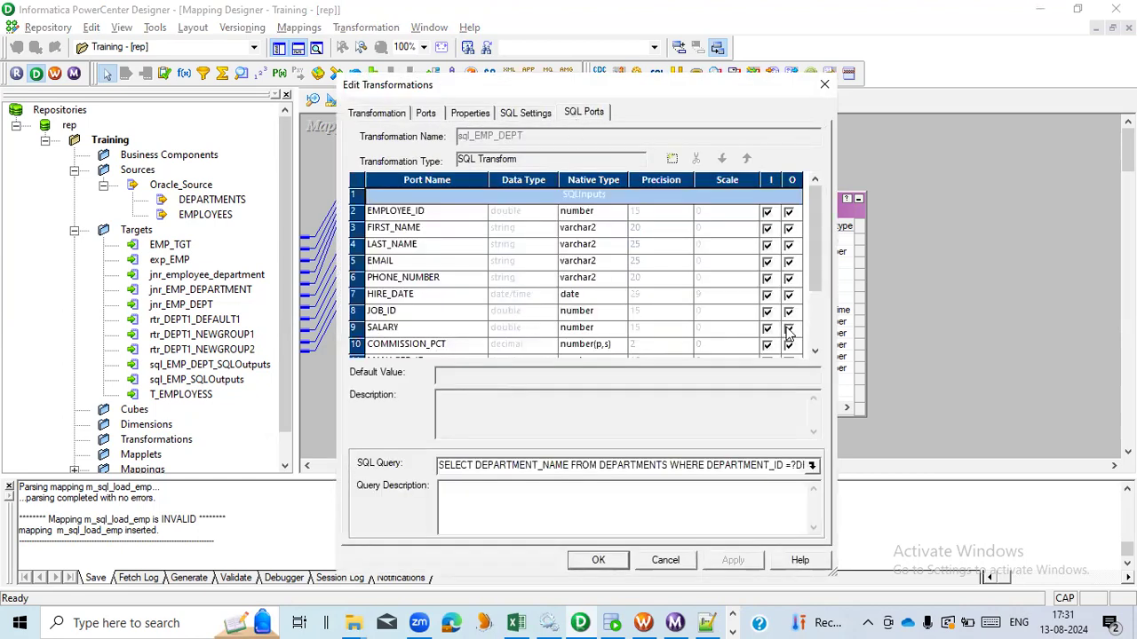
click(817, 333)
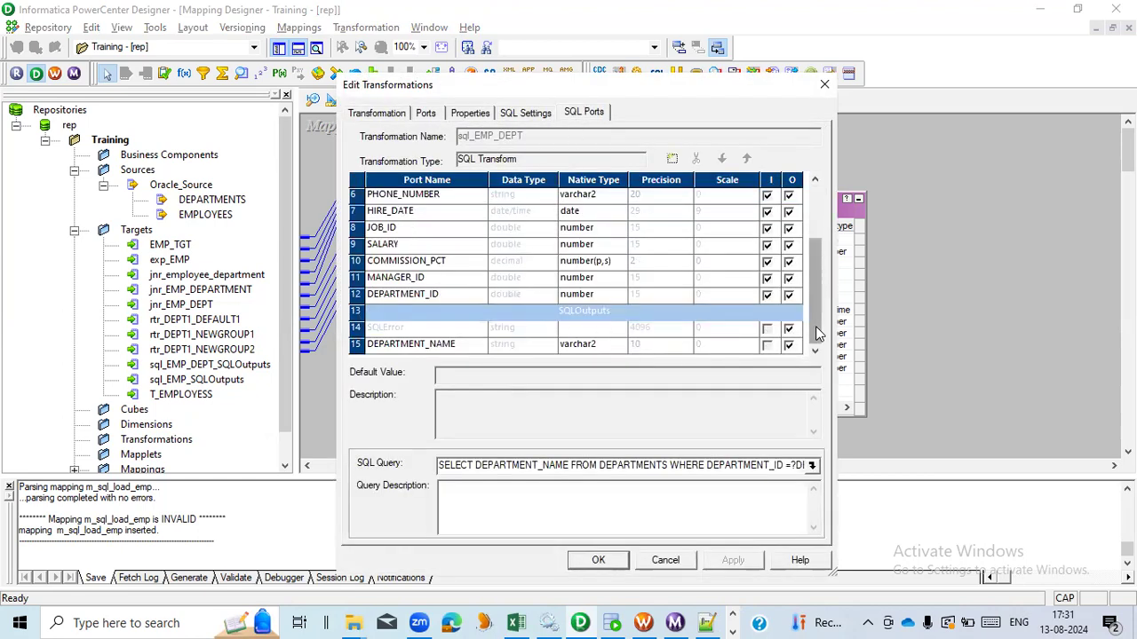
click(653, 350)
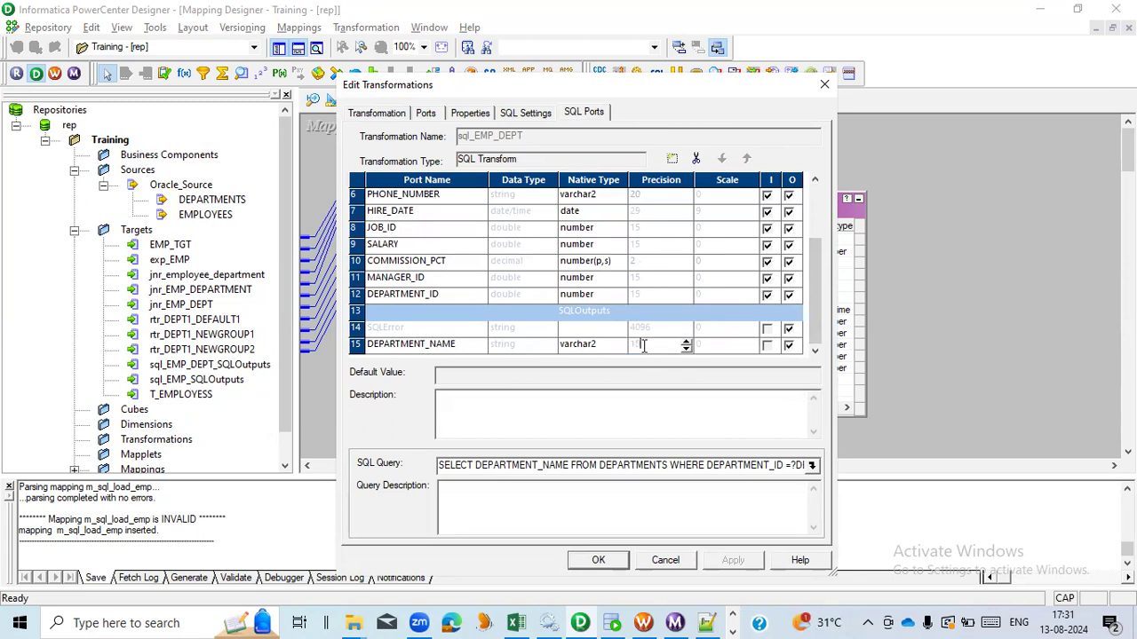
key(BackSpace)
- Switch to SQL Developer and run DESC departments to check the DEPARTMENT_NAME column size
click(612, 622)
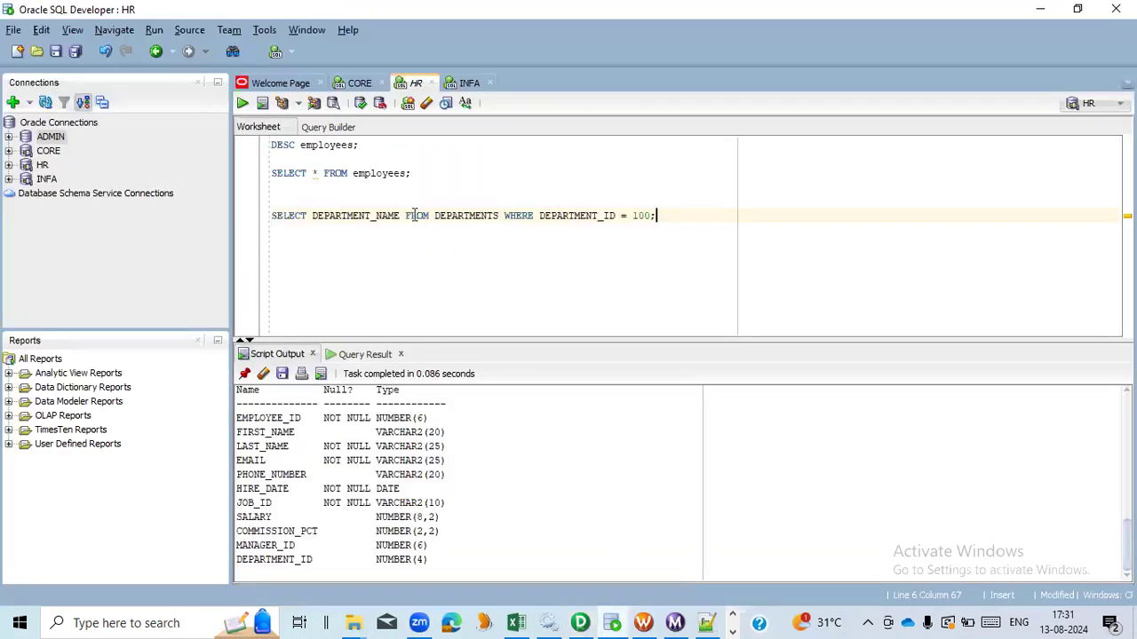
double_click(330, 148)
text(DESC D)
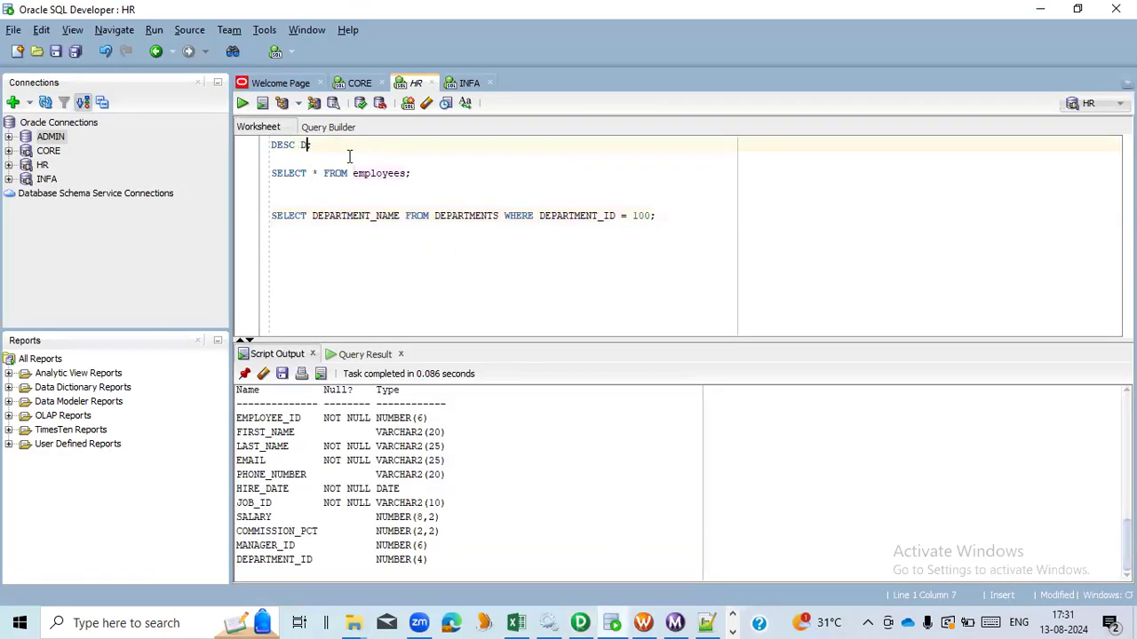
text(EPA;)
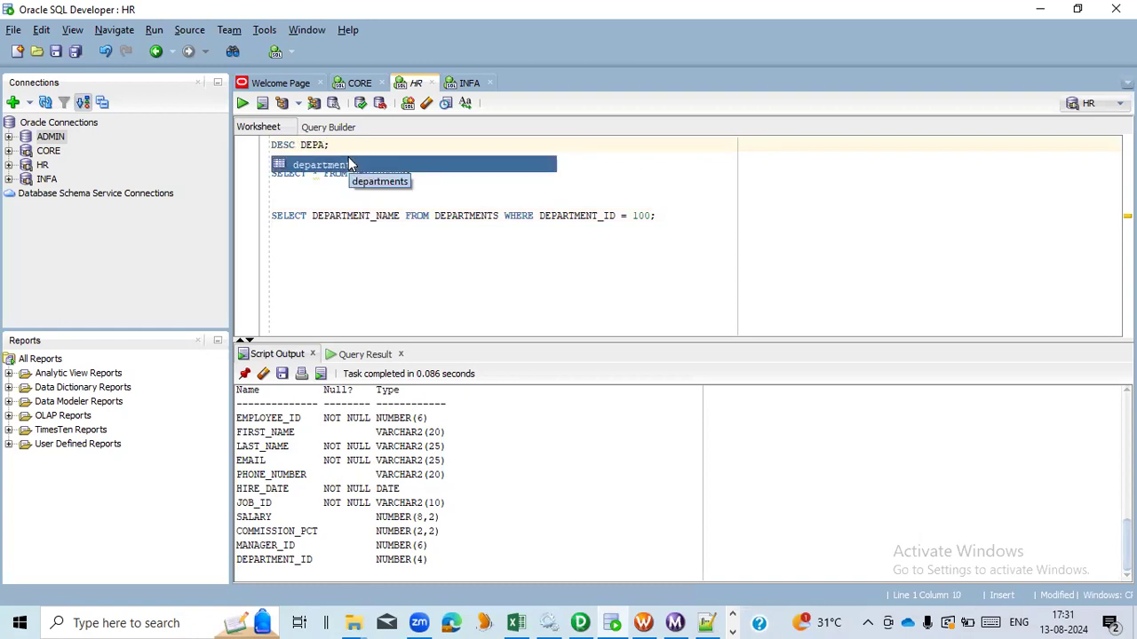
key(Return)
key(F5)
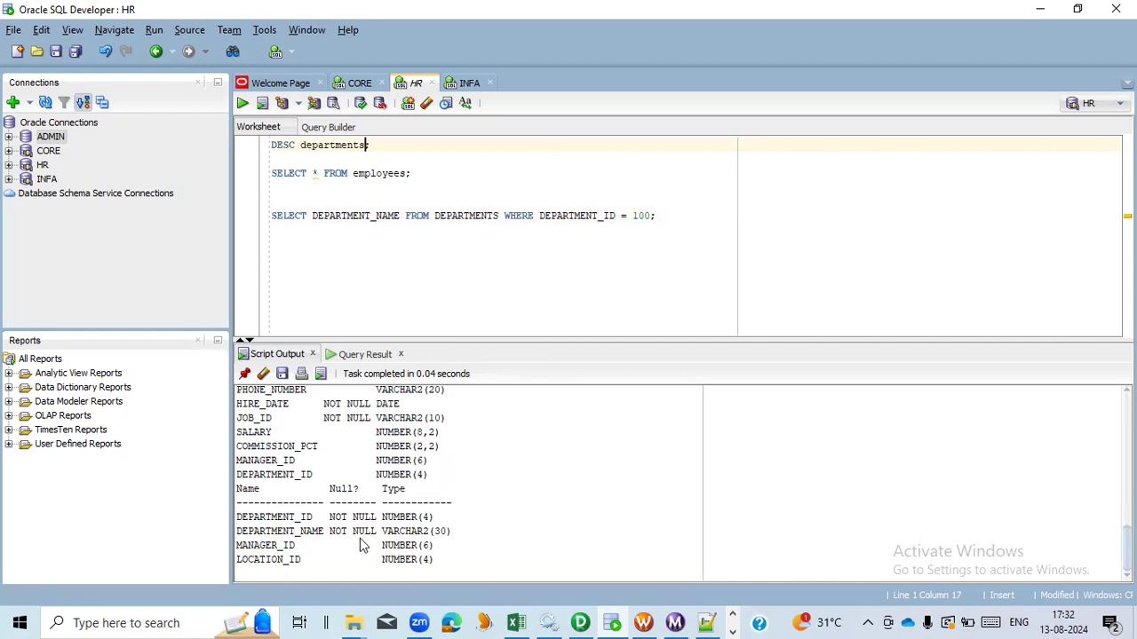
- Return to the SQL transformation and set the DEPARTMENT_NAME output precision to 30, applying and confirming
key(alt+Tab)
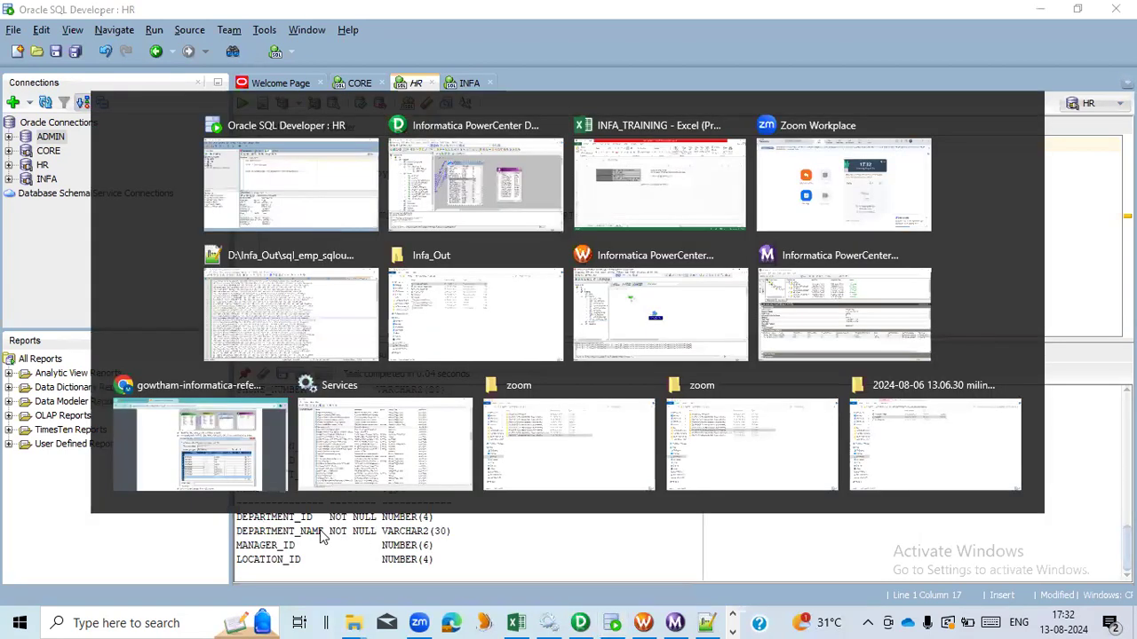
click(733, 561)
click(593, 562)
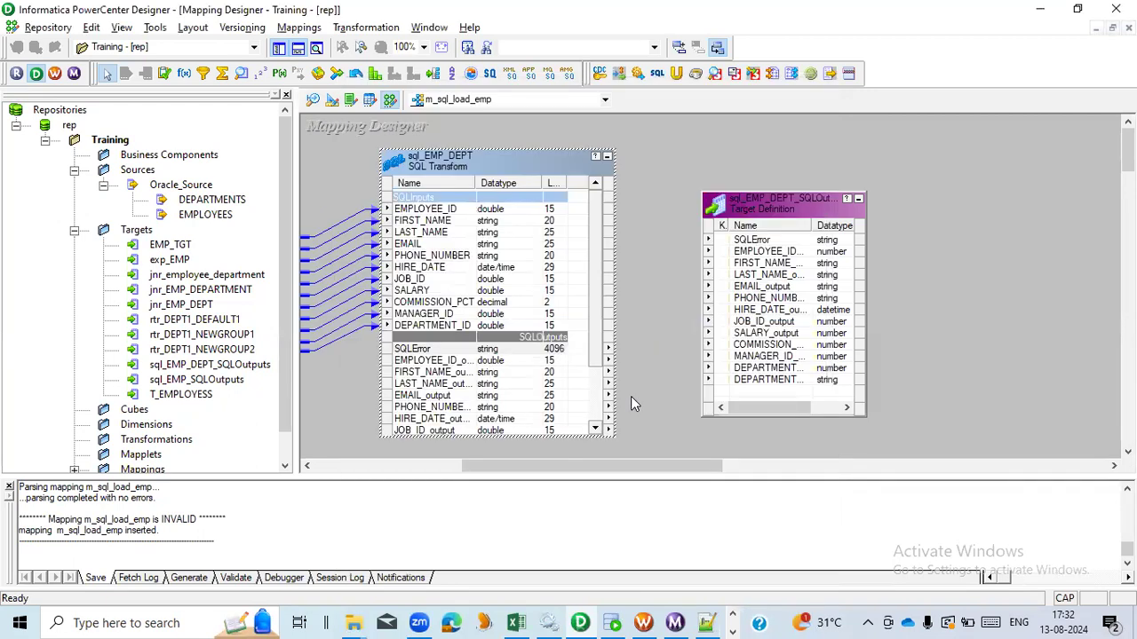
- Edit the sql_EMP_DEPT_SQLOutputs target in Target Designer and set the DEPARTMENT_NAME column precision to 30
double_click(798, 376)
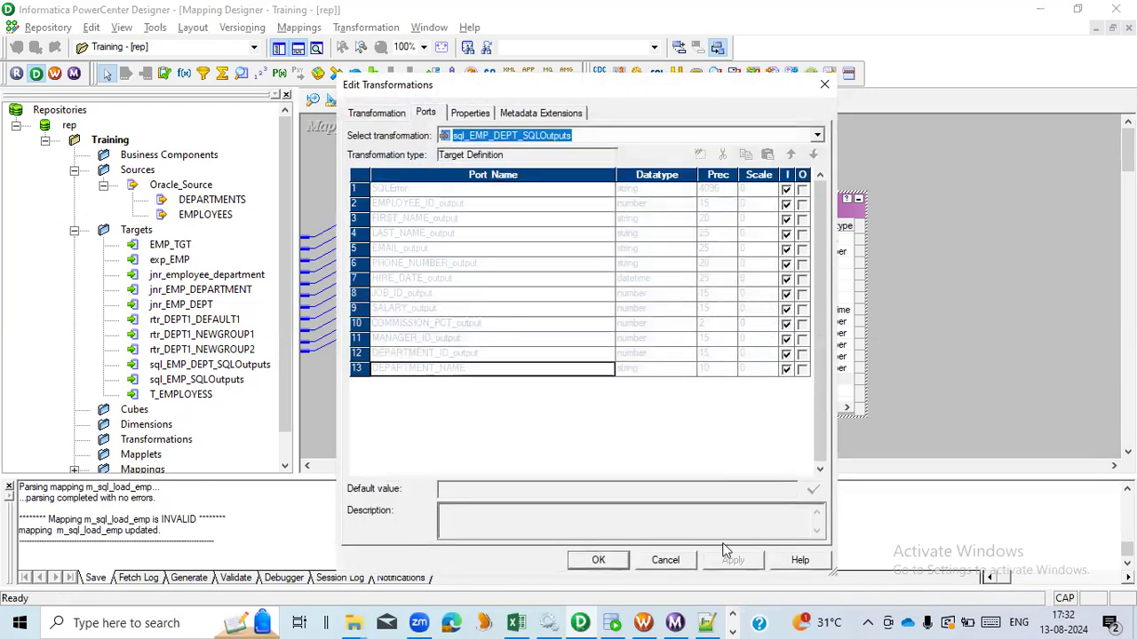
click(668, 560)
click(333, 100)
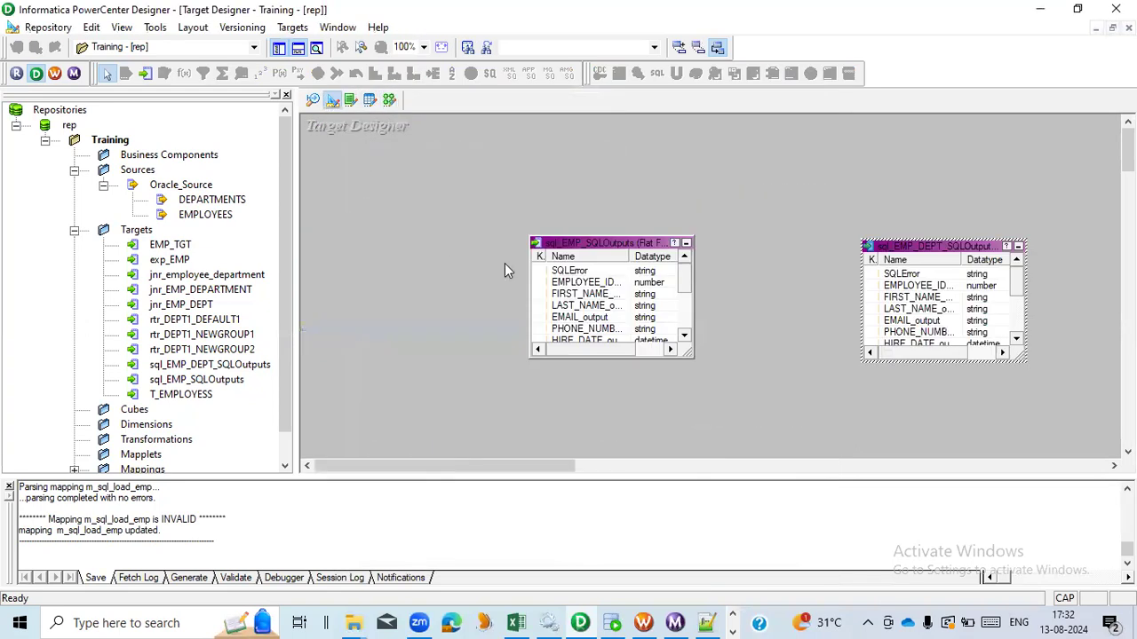
double_click(897, 255)
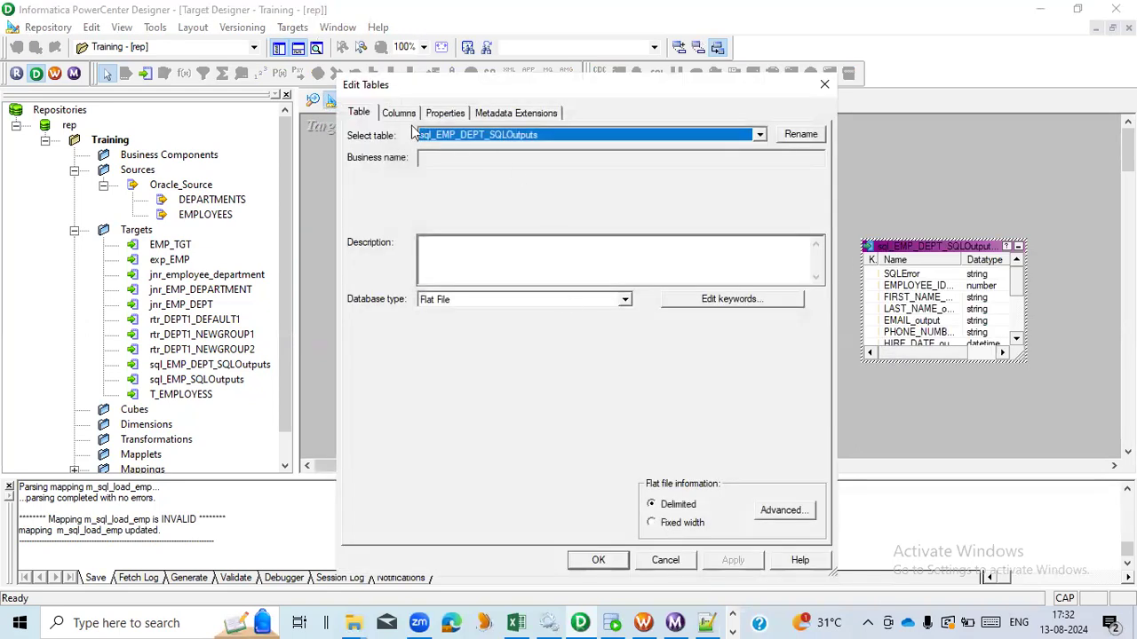
click(398, 113)
click(588, 370)
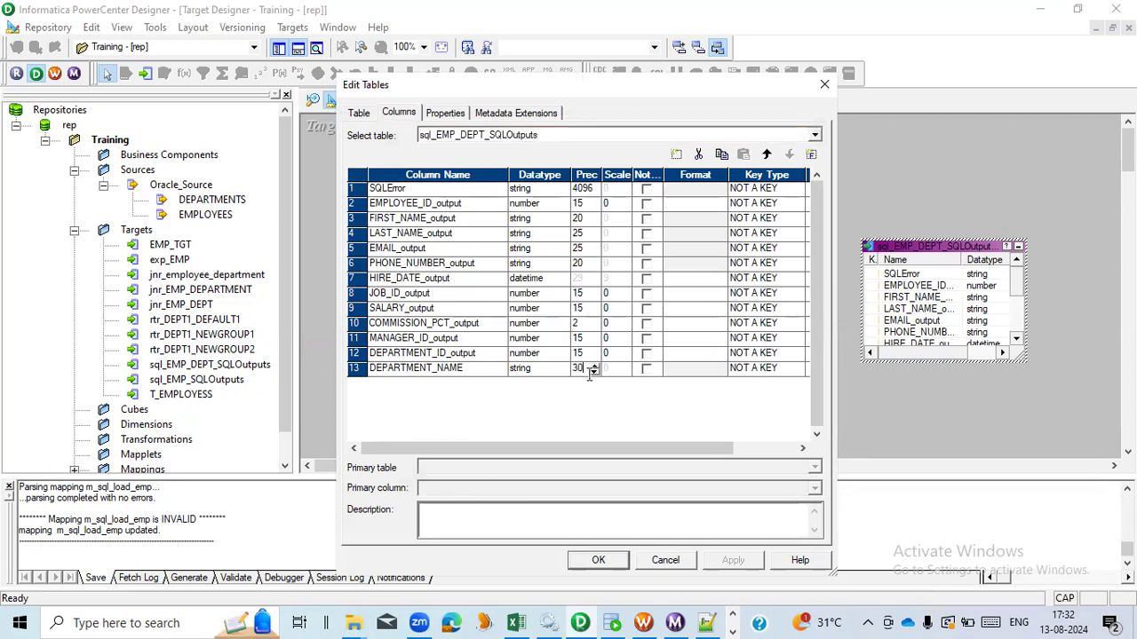
click(598, 562)
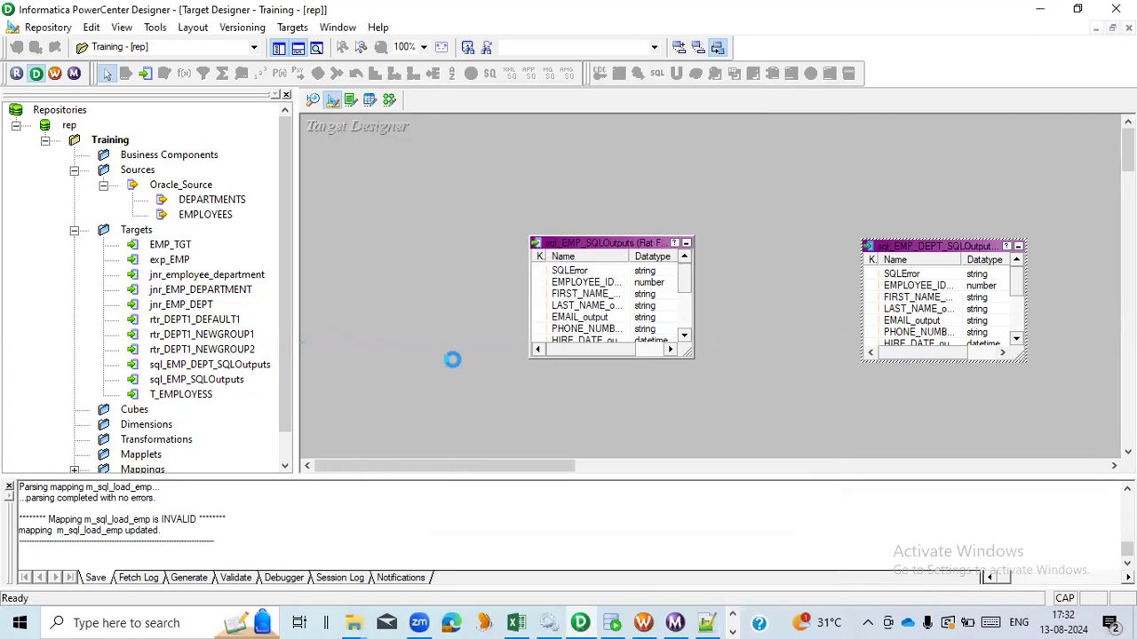
- Link the SQL transformation's output ports from SQLError onward to the matching target ports and save the mapping
click(392, 99)
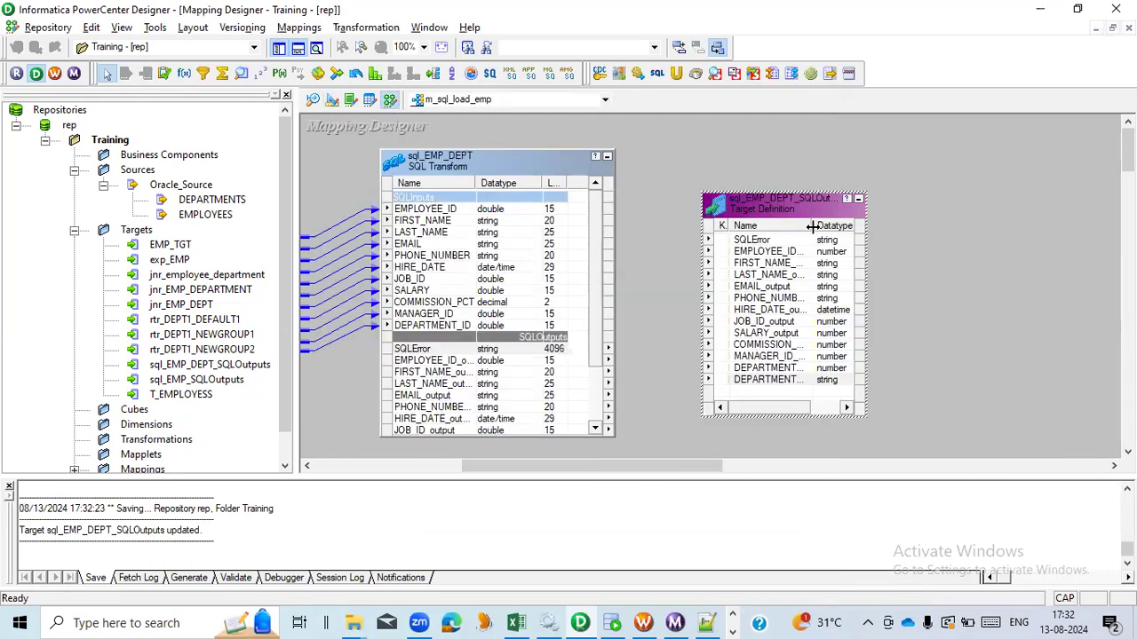
click(422, 349)
key(shift+Down)
key(shift+Down)
key(shift+Down)
key(shift+Down)
key(shift+Down)
key(shift+Down)
key(shift+Down)
key(shift+Down)
key(shift+Down)
key(shift+Down)
key(shift+Down)
key(shift+Down)
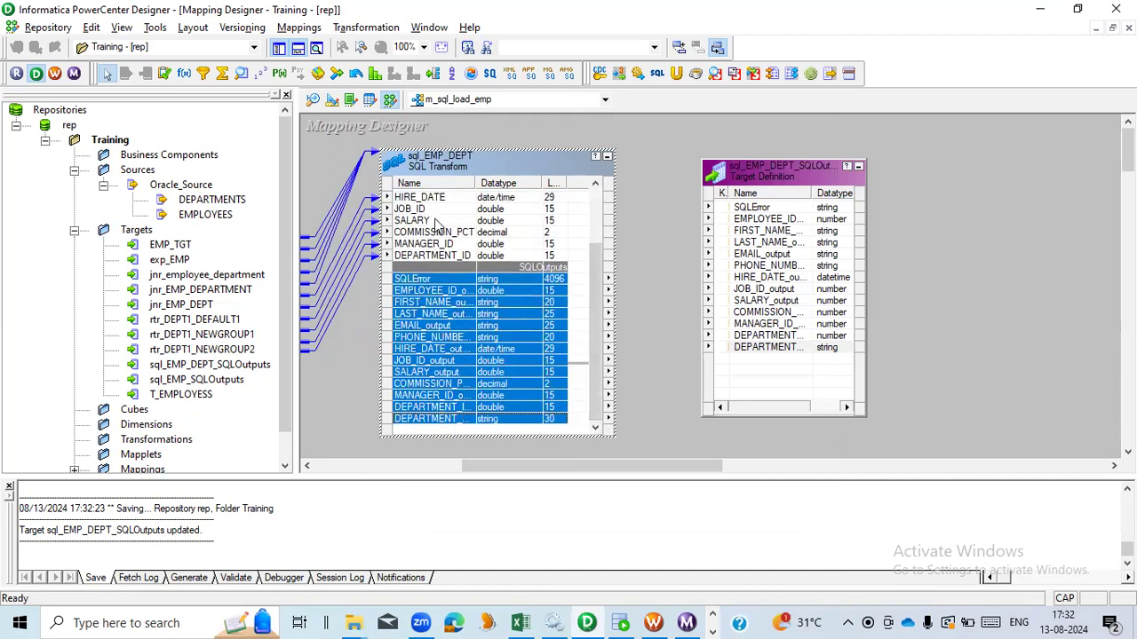
drag(421, 280, 746, 216)
click(672, 410)
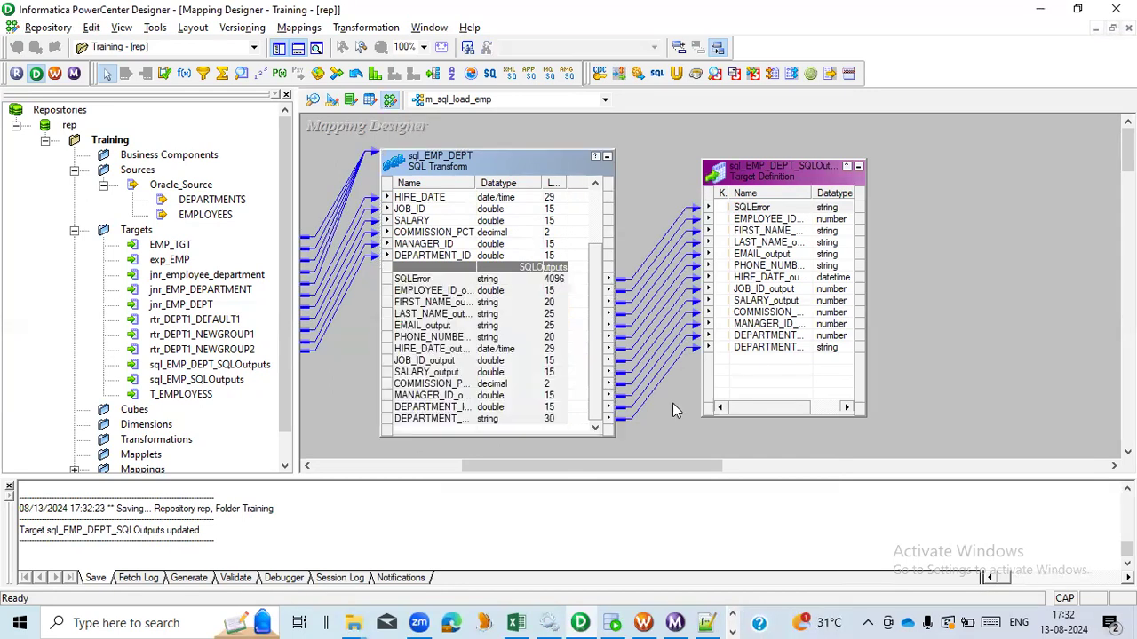
key(ctrl+s)
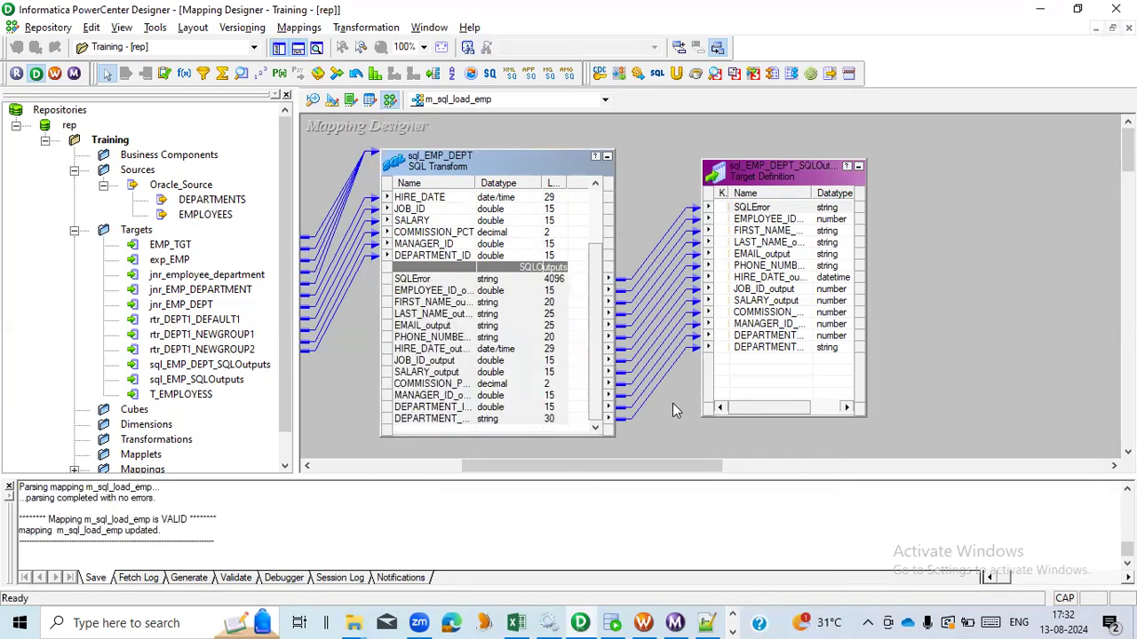
- Switch to Workflow Manager and create a new workflow named wf_SQL_load_emp_dept
click(644, 622)
click(371, 266)
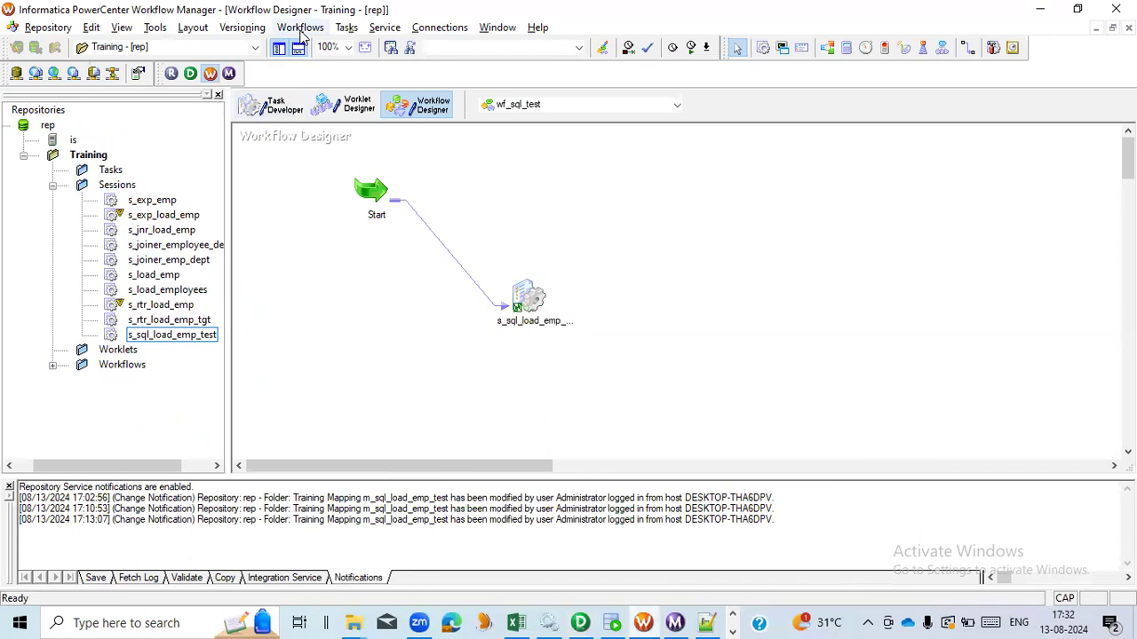
click(300, 26)
click(307, 46)
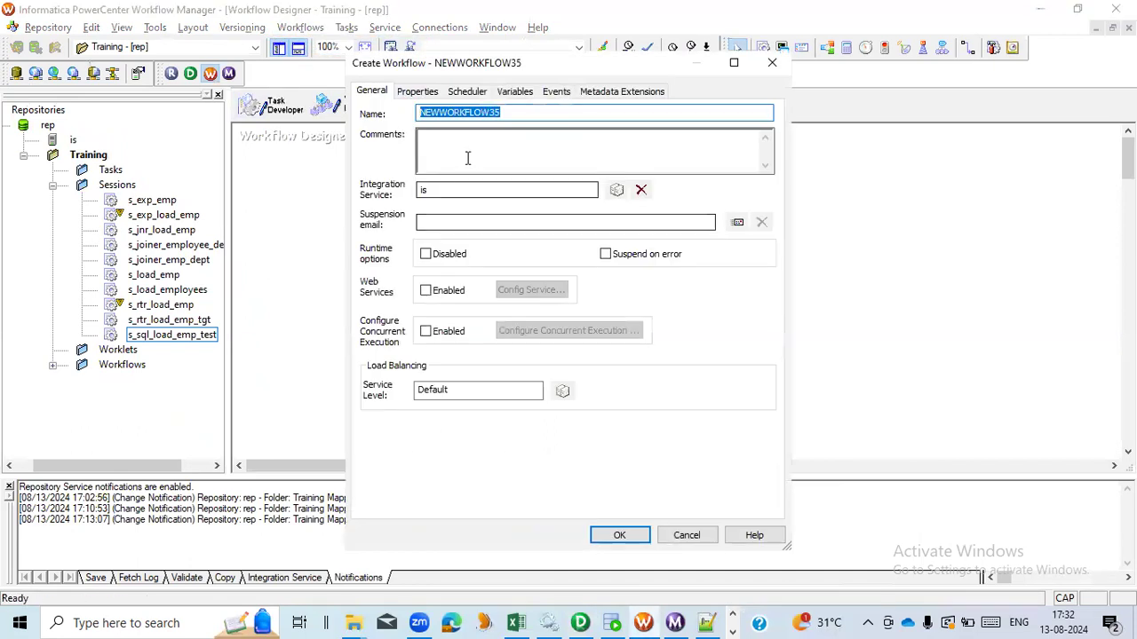
text(w)
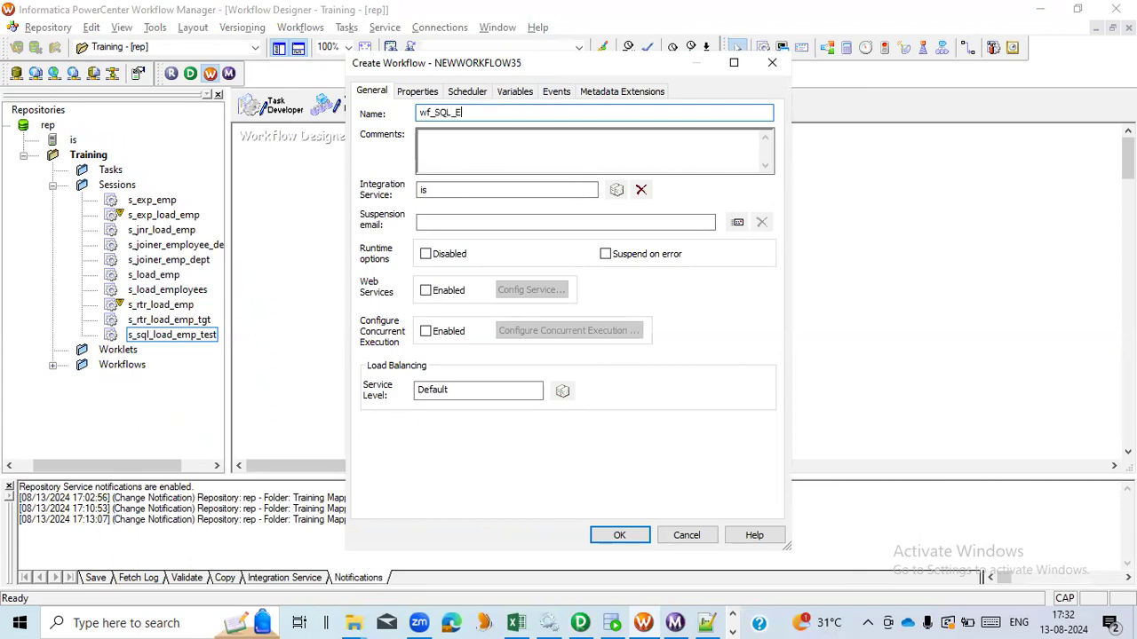
text(f_SQL_load_emp_)
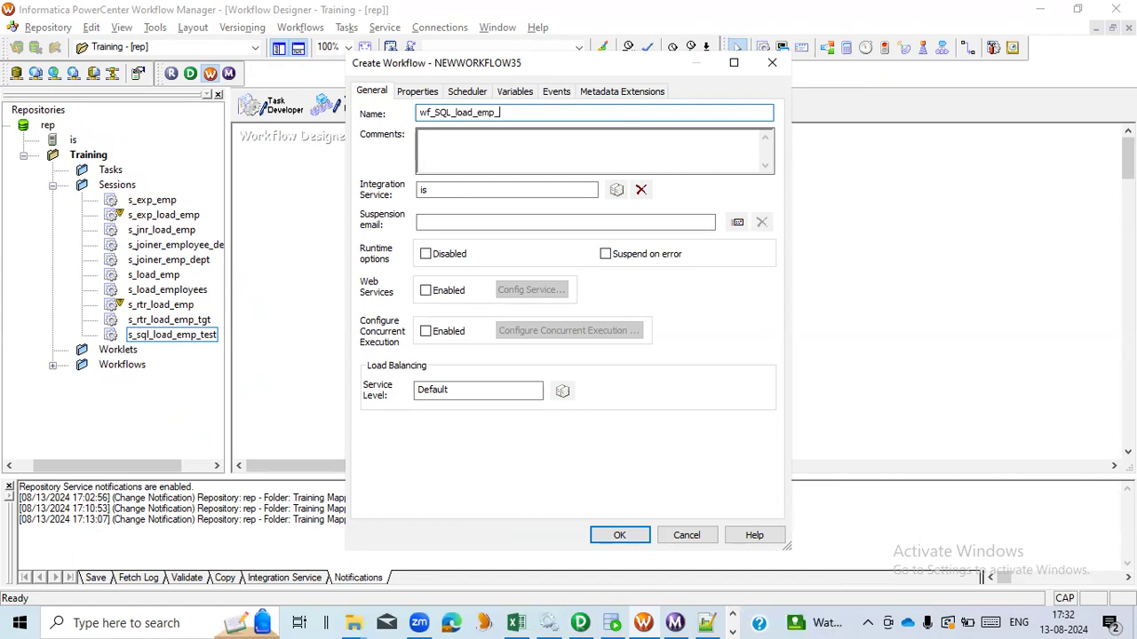
text(dept)
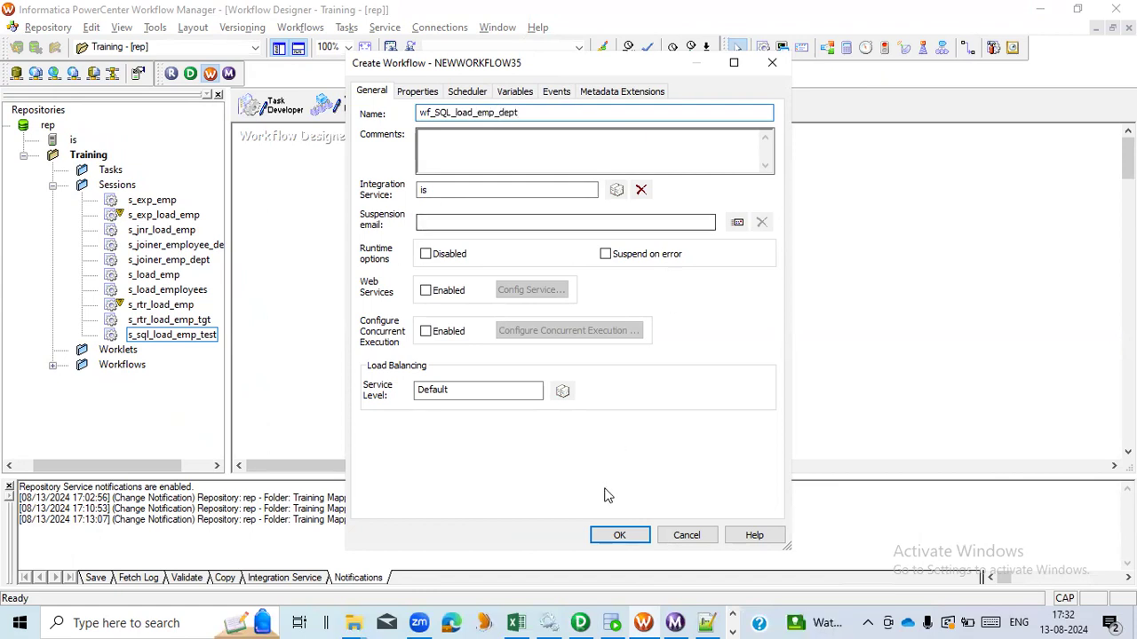
click(613, 535)
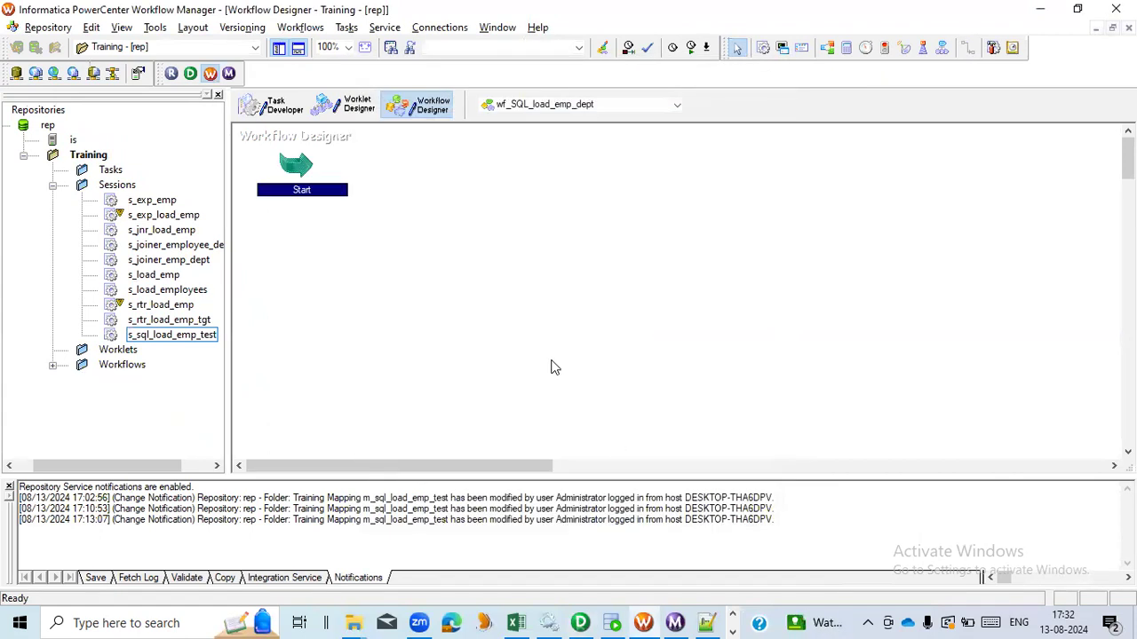
- In Task Developer, create a Session task named s_sql_load_emp_dept
click(278, 113)
click(287, 27)
click(302, 47)
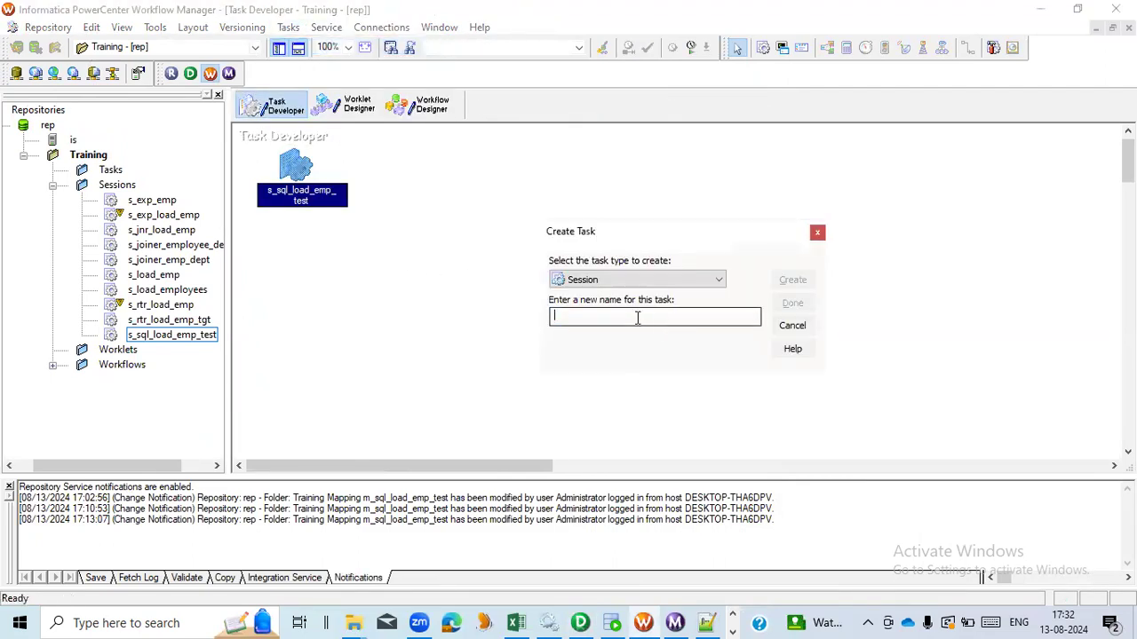
text(s_sql_load_emp_dept)
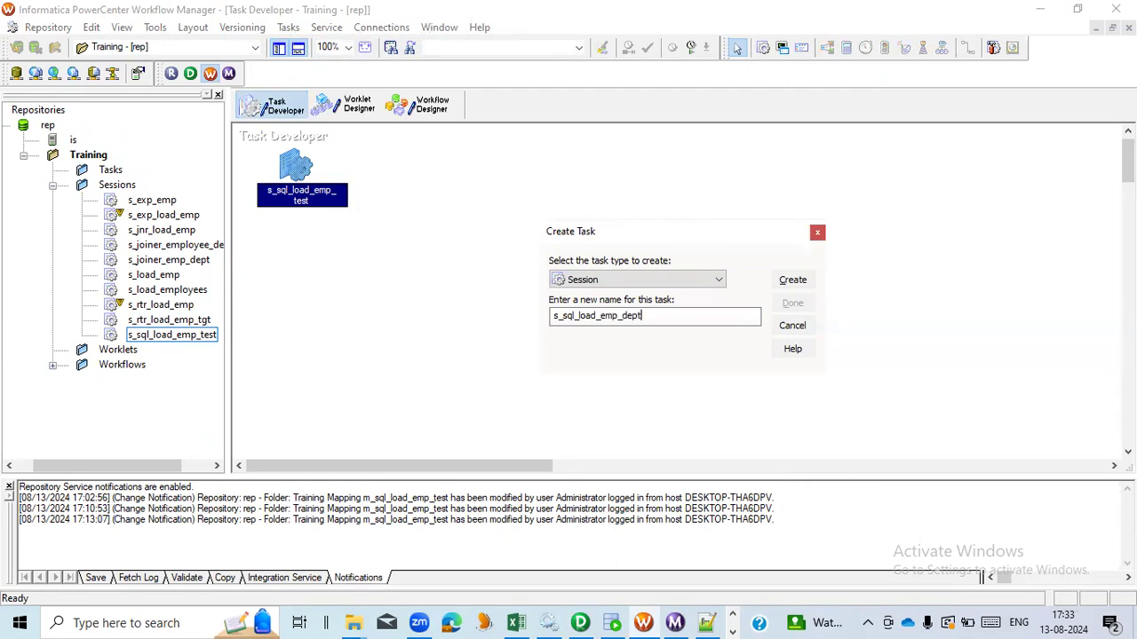
click(792, 280)
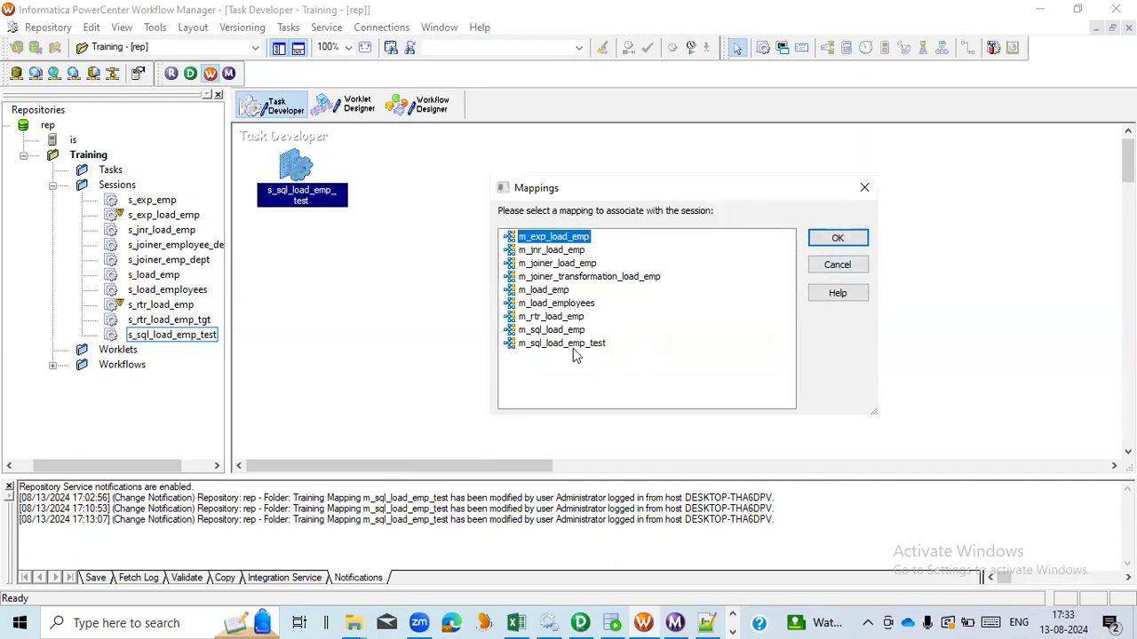
- Associate the session with the m_sql_load_emp mapping and finish creating the task
click(551, 329)
key(alt+Tab)
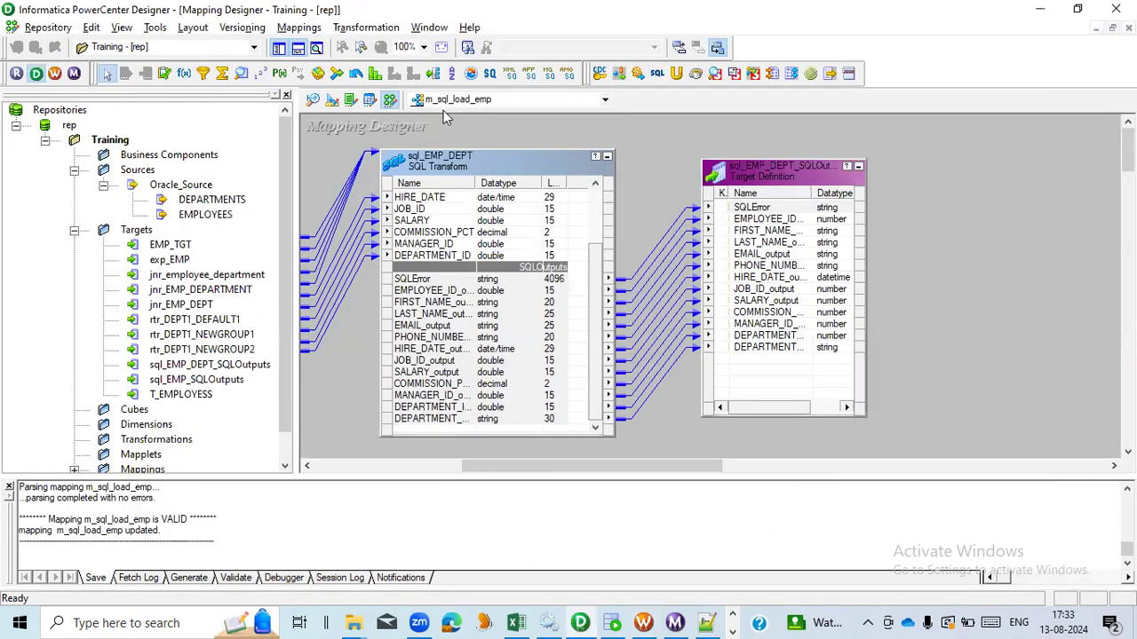
key(alt+Tab)
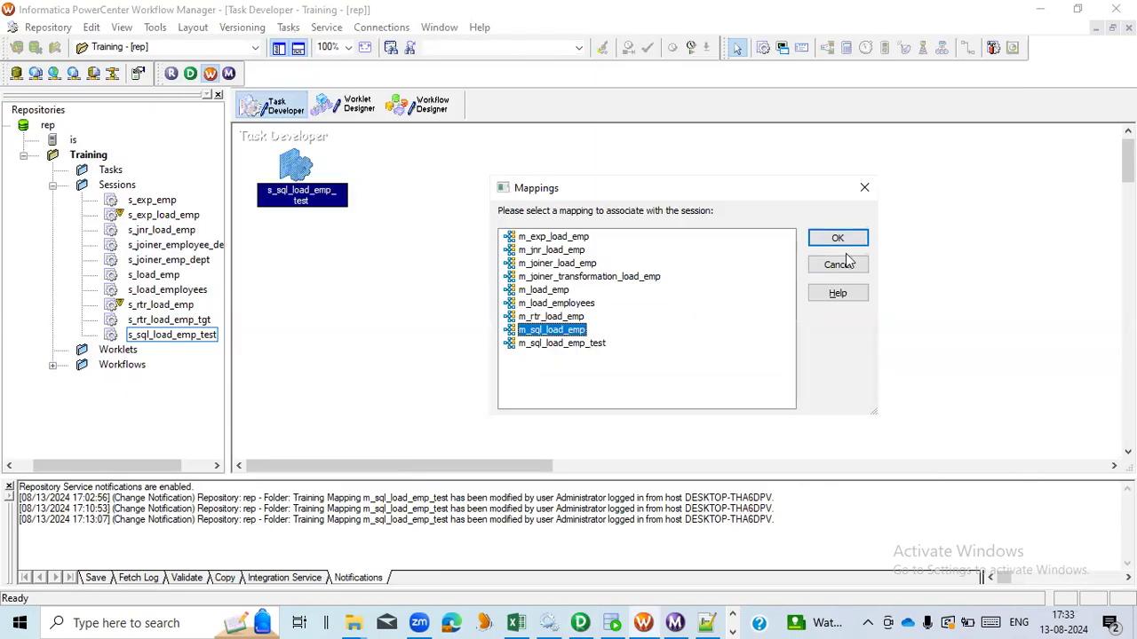
click(836, 238)
click(791, 302)
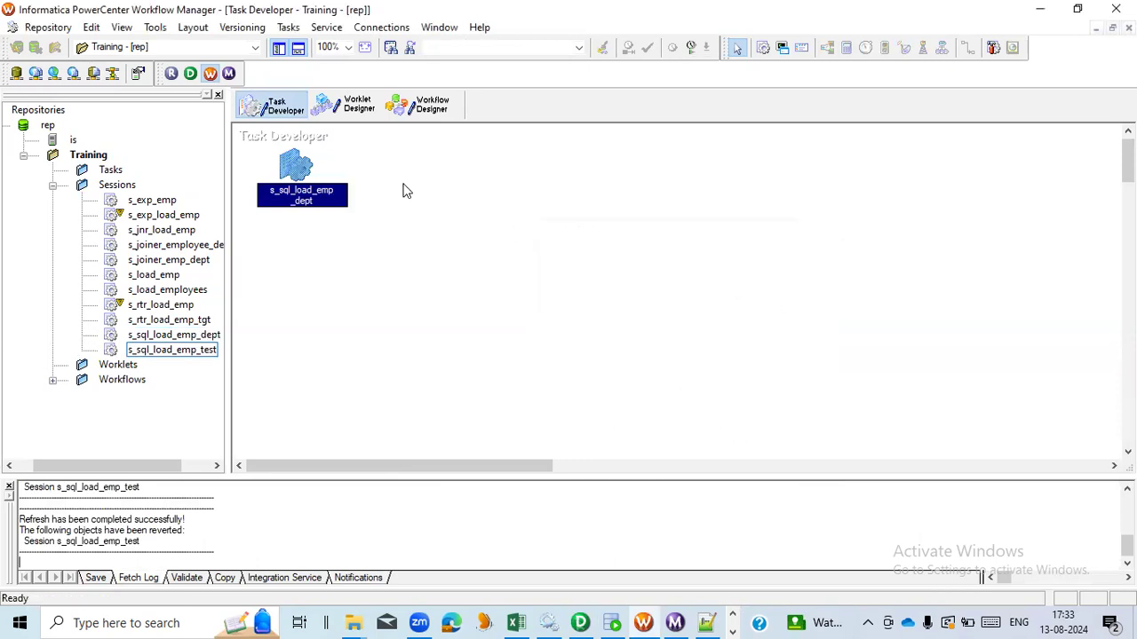
- In the session's mapping properties, set the sql_EMP_DEPT SQL transformation's connection to Relational, Oracle_Source
drag(300, 168, 450, 189)
double_click(453, 188)
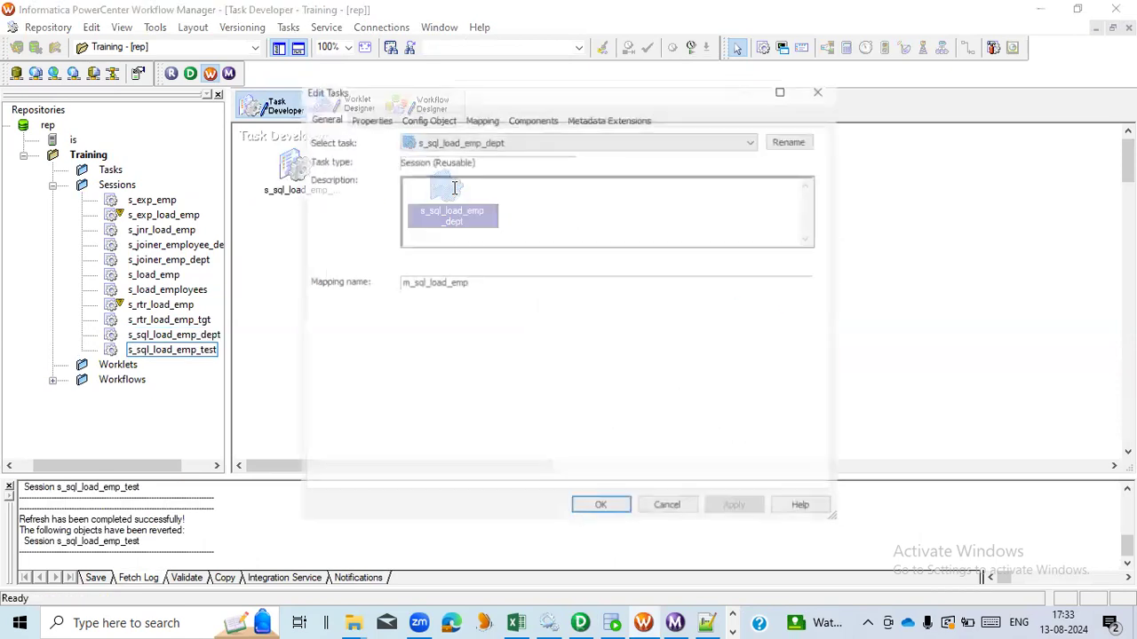
click(481, 118)
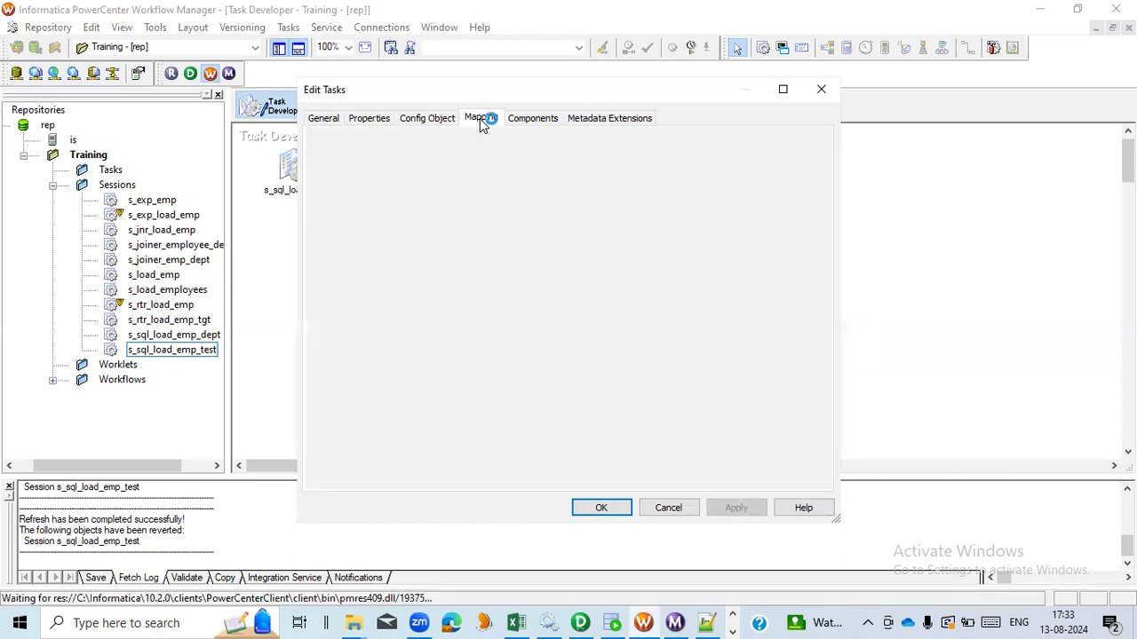
click(407, 276)
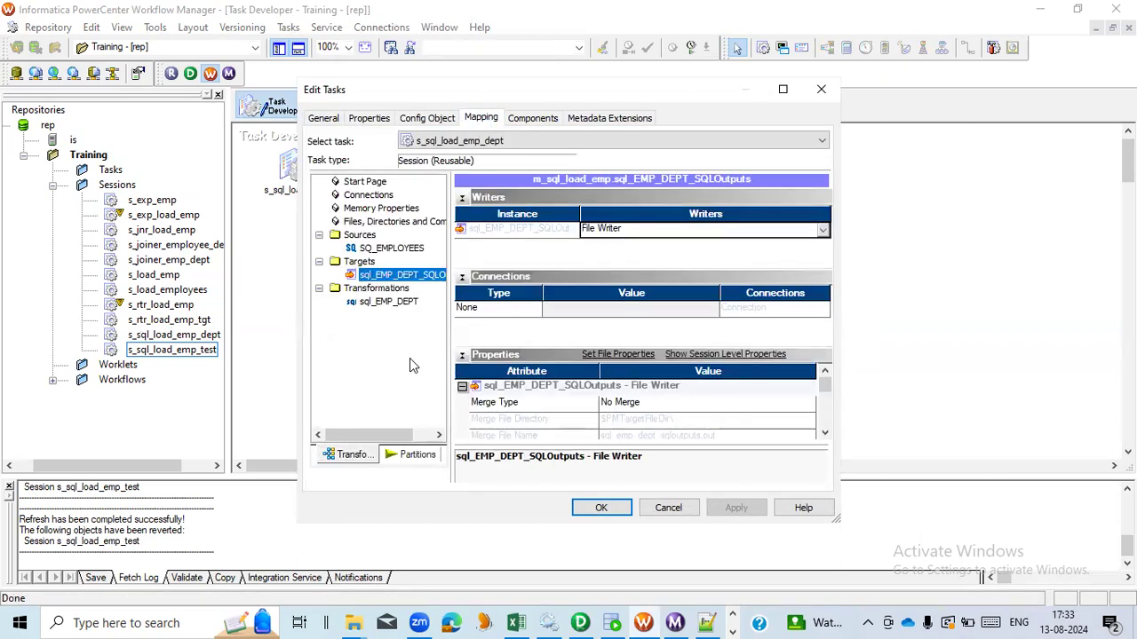
click(395, 305)
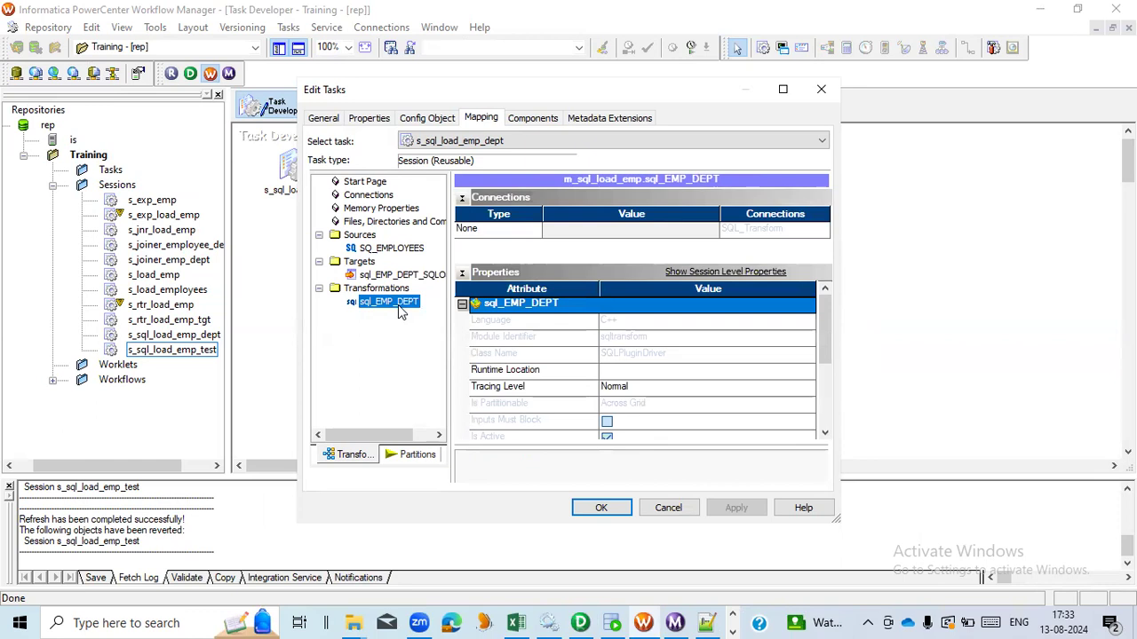
click(533, 232)
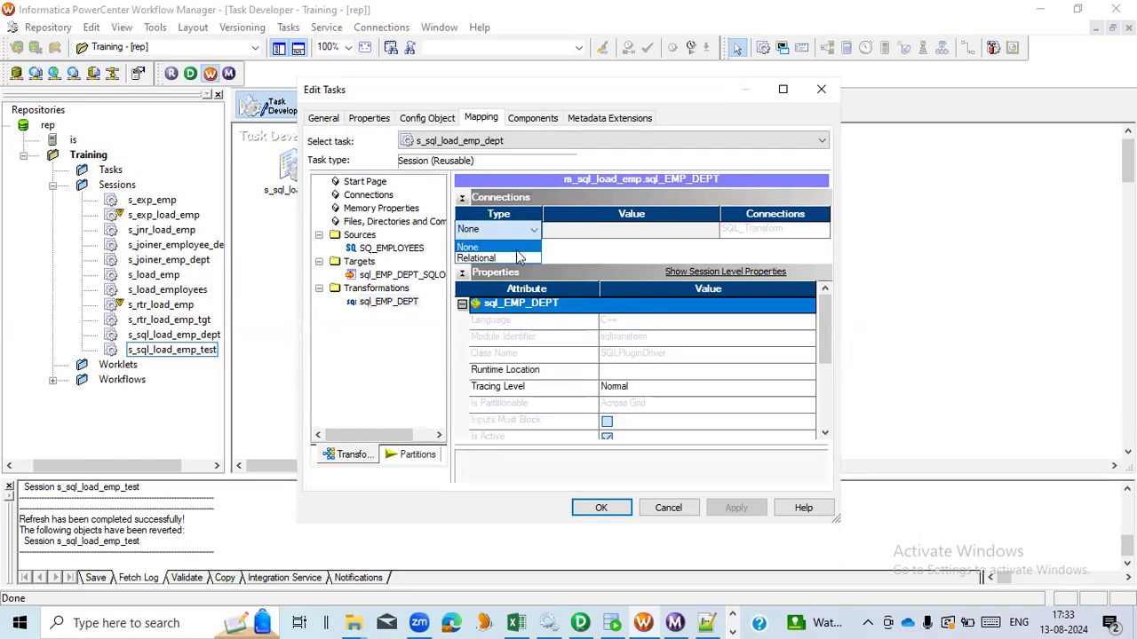
click(514, 256)
click(713, 230)
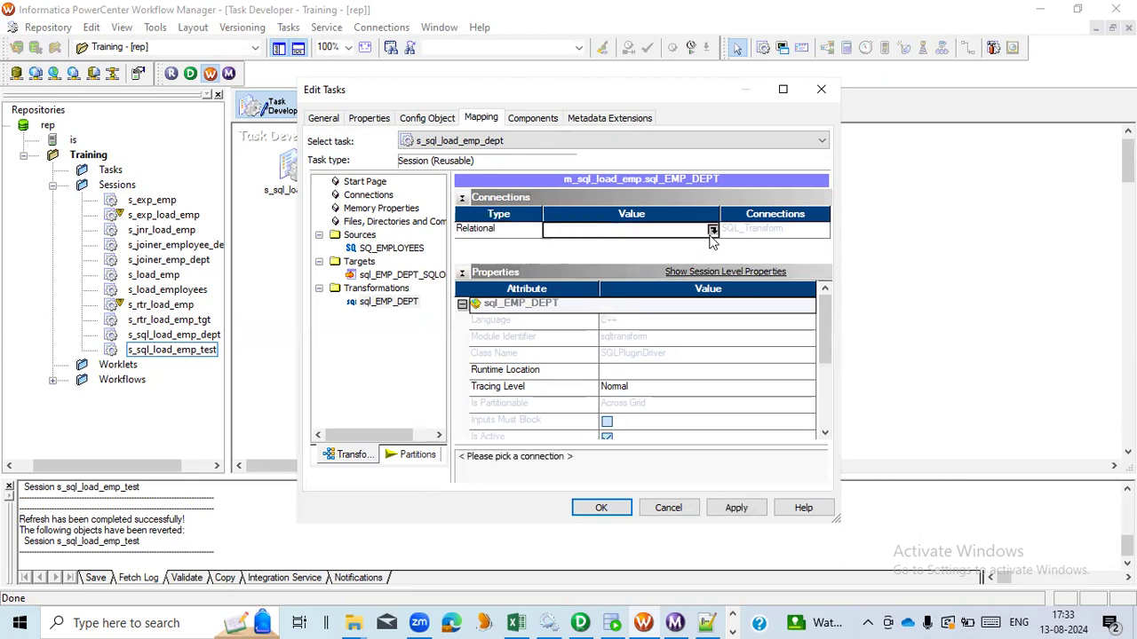
click(501, 304)
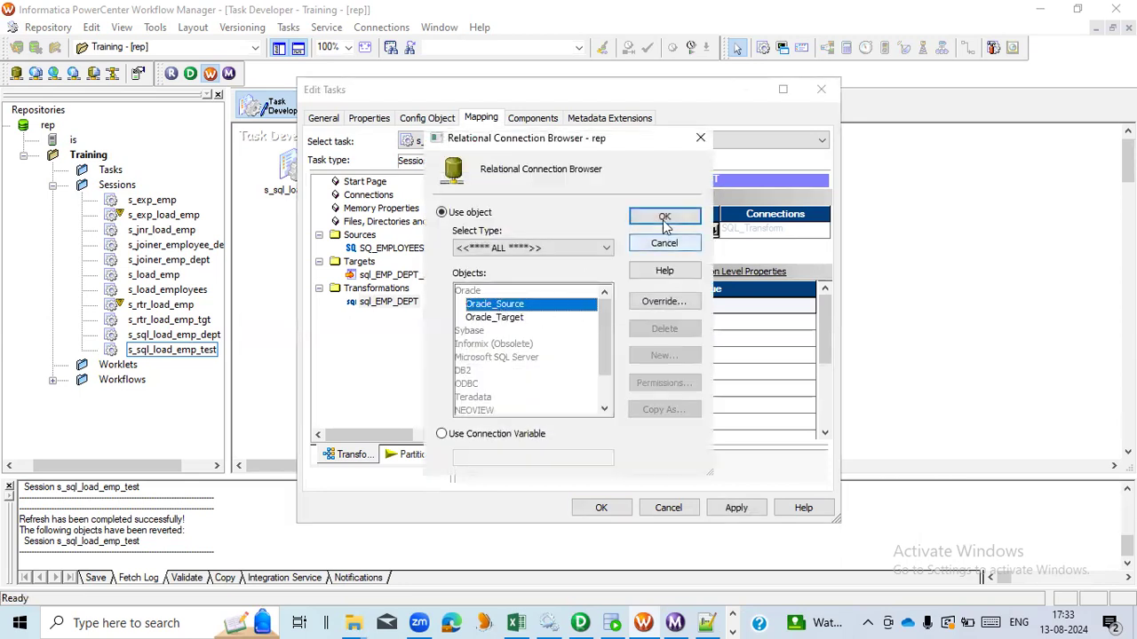
click(664, 217)
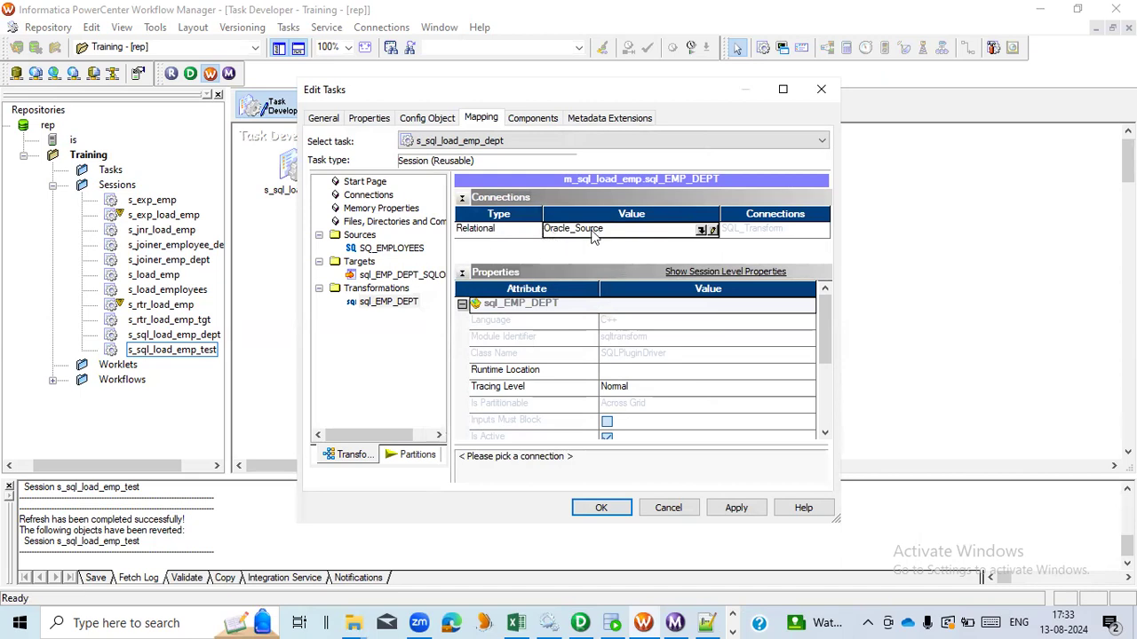
click(583, 622)
click(40, 164)
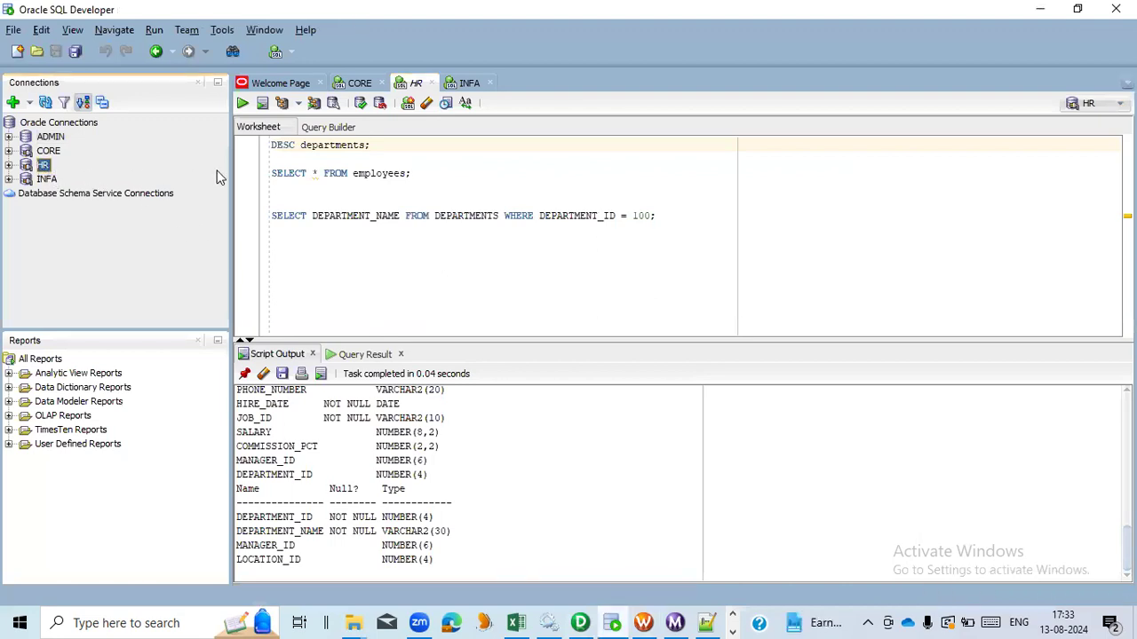
click(416, 173)
key(shift+Home)
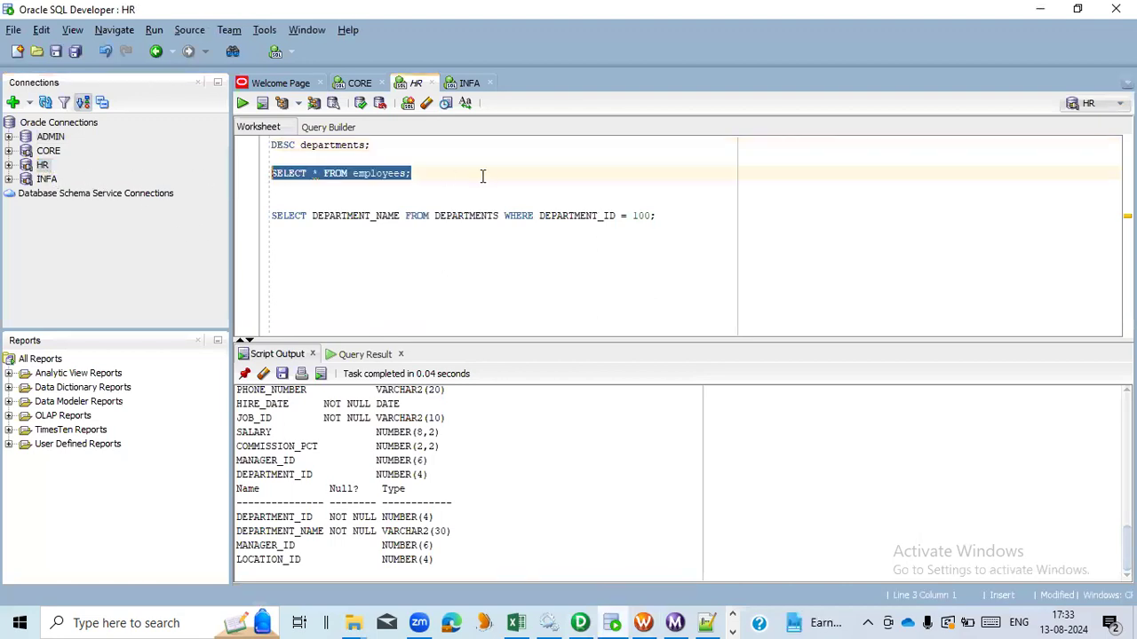
key(alt+Tab)
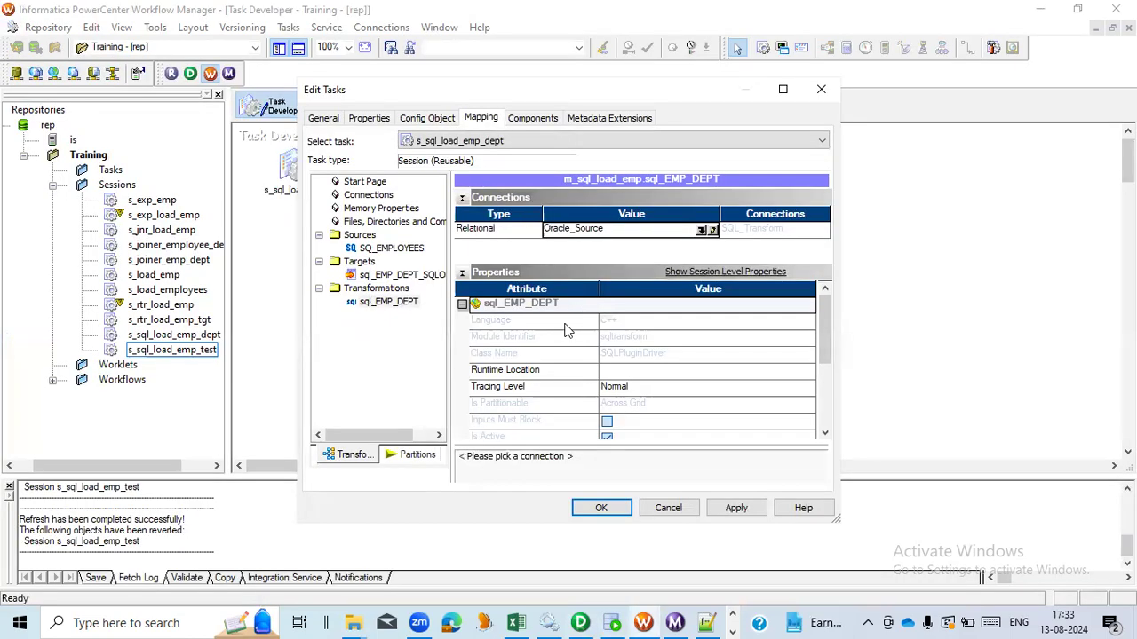
- Copy the Infa_Out folder path and set the target's output file directory to D:\Infa_Out\
click(411, 275)
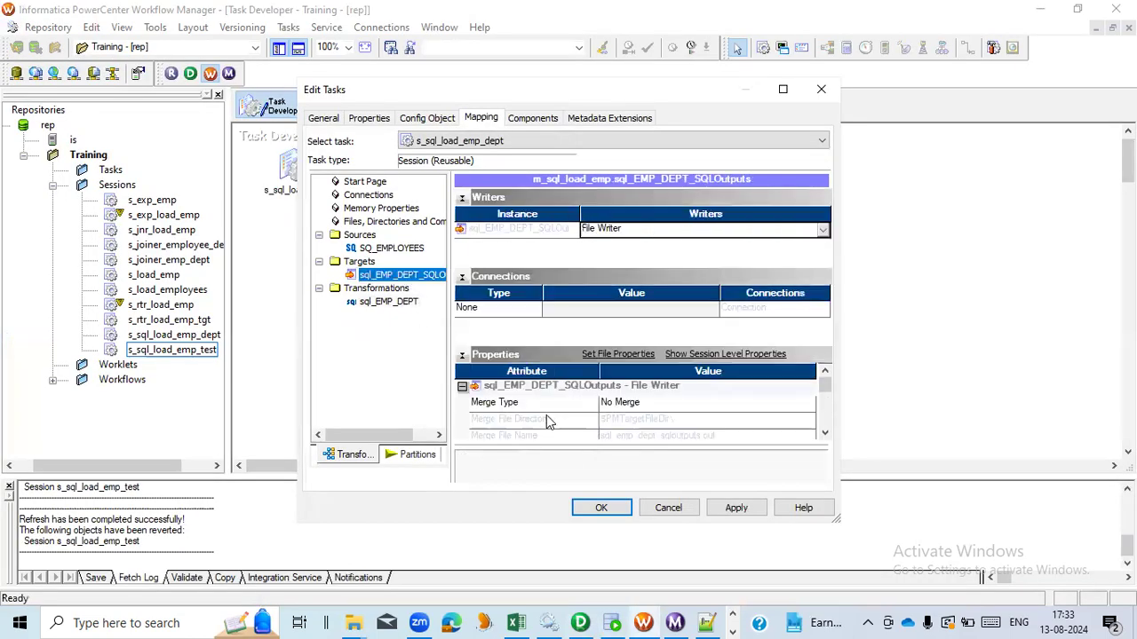
scroll(548, 421, down, 1)
click(694, 406)
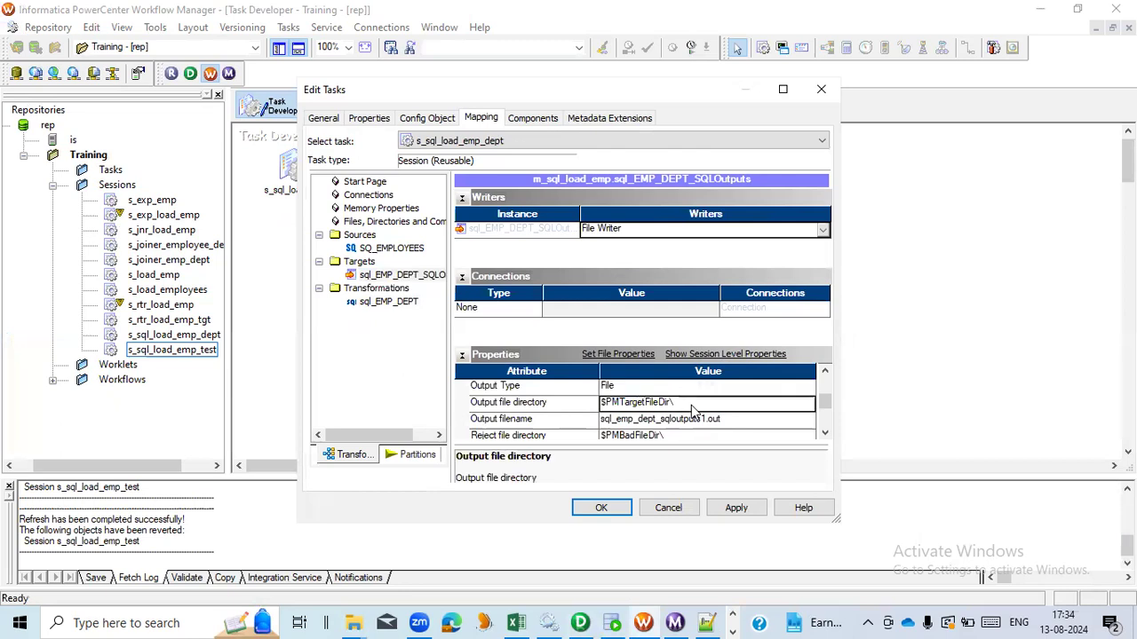
key(alt+Tab)
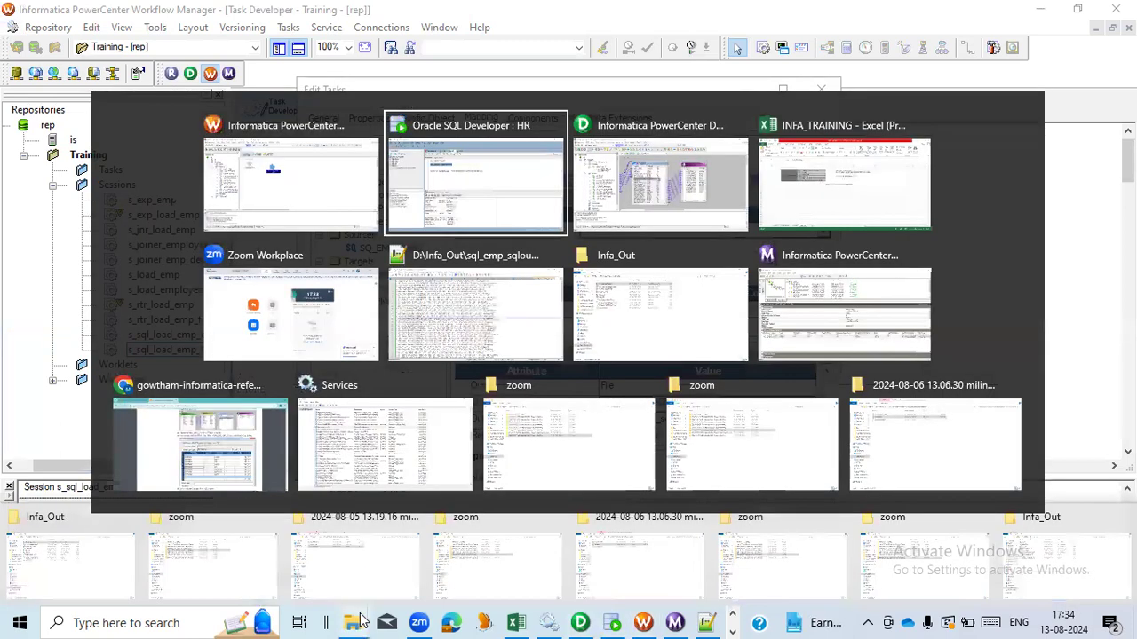
click(635, 305)
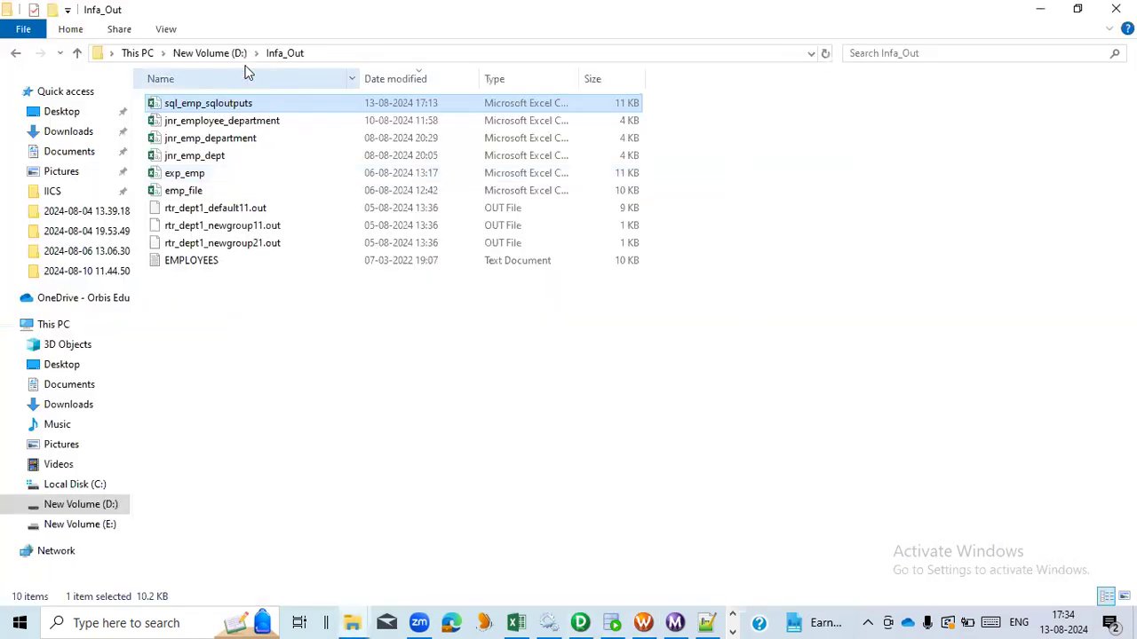
click(327, 54)
key(ctrl+c)
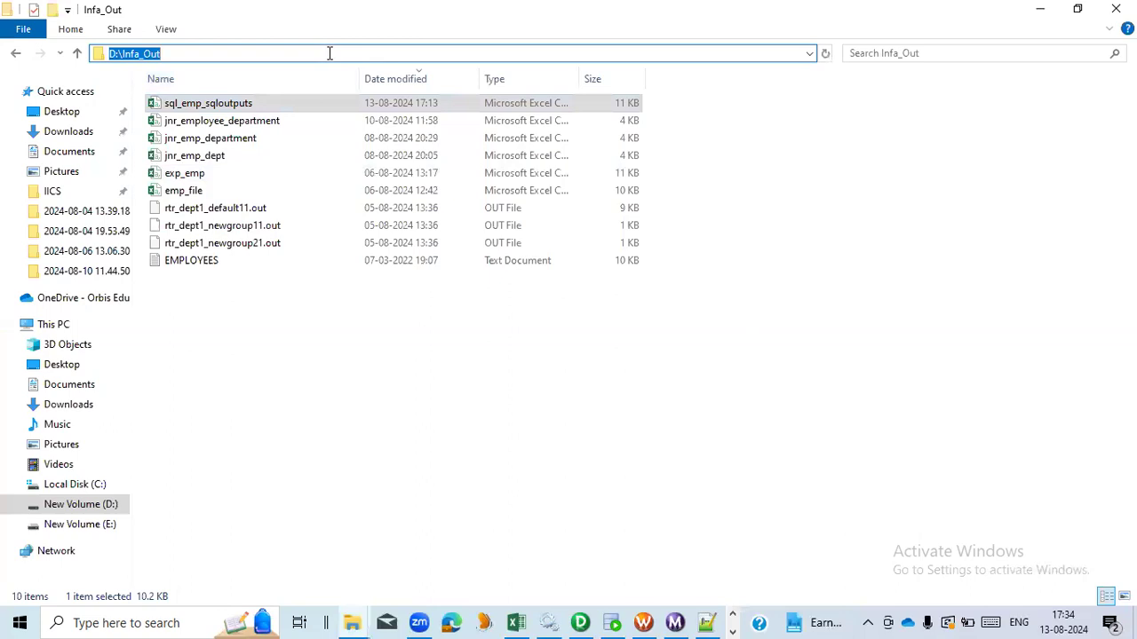
key(alt+Tab)
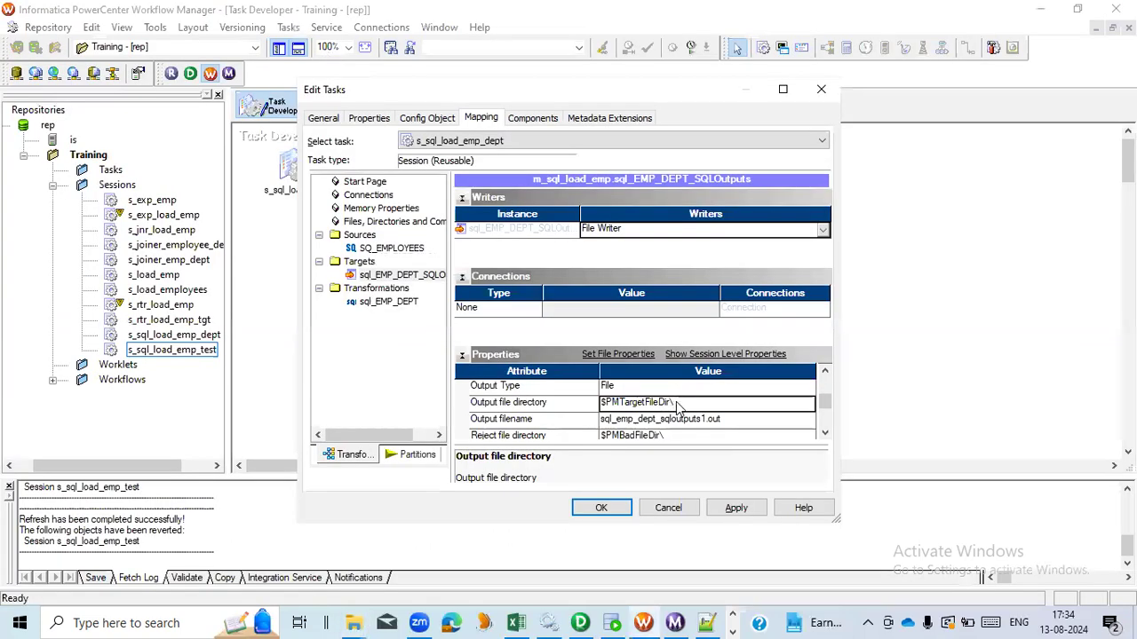
click(572, 404)
key(ctrl+v)
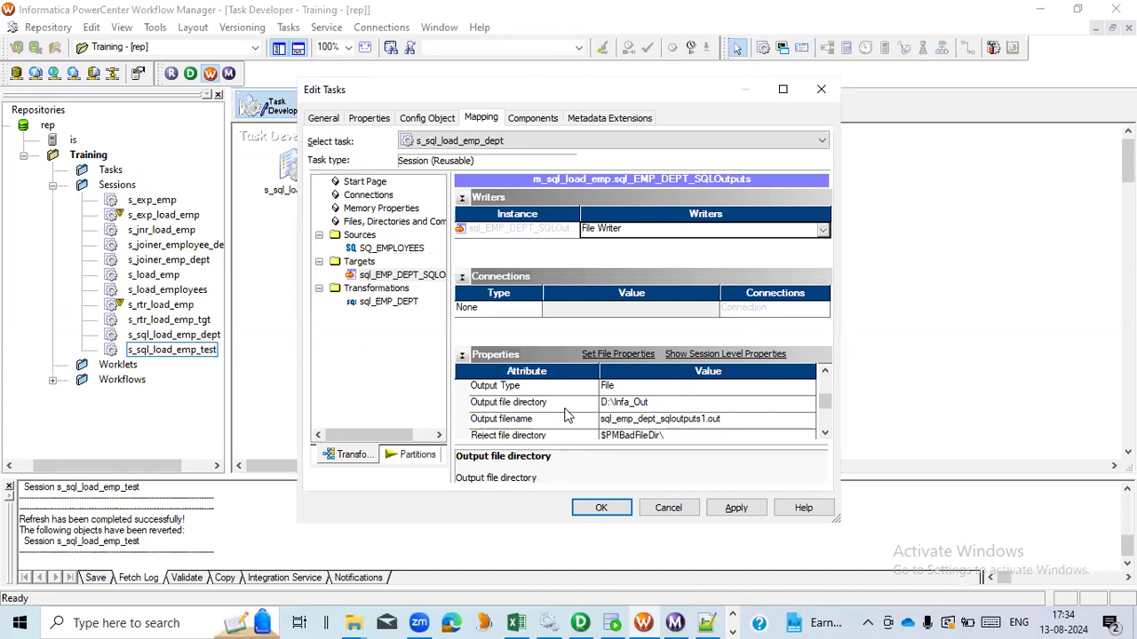
- Set the target's output filename to sql_emp_dept_sqloutputs.csv, apply, and save the session
click(726, 419)
click(726, 419)
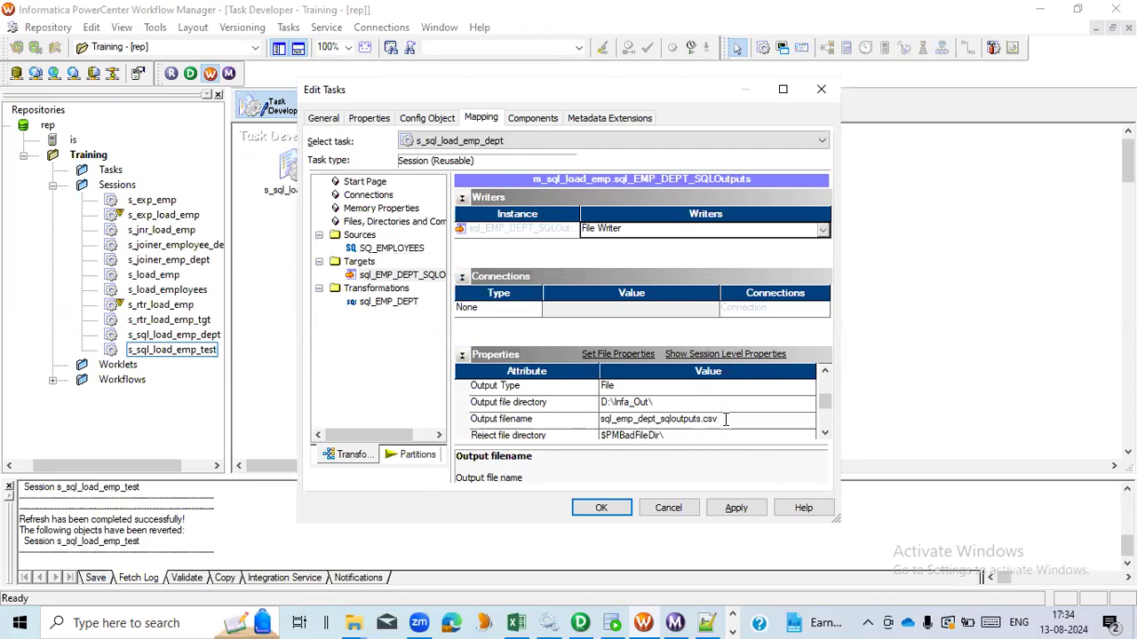
click(737, 508)
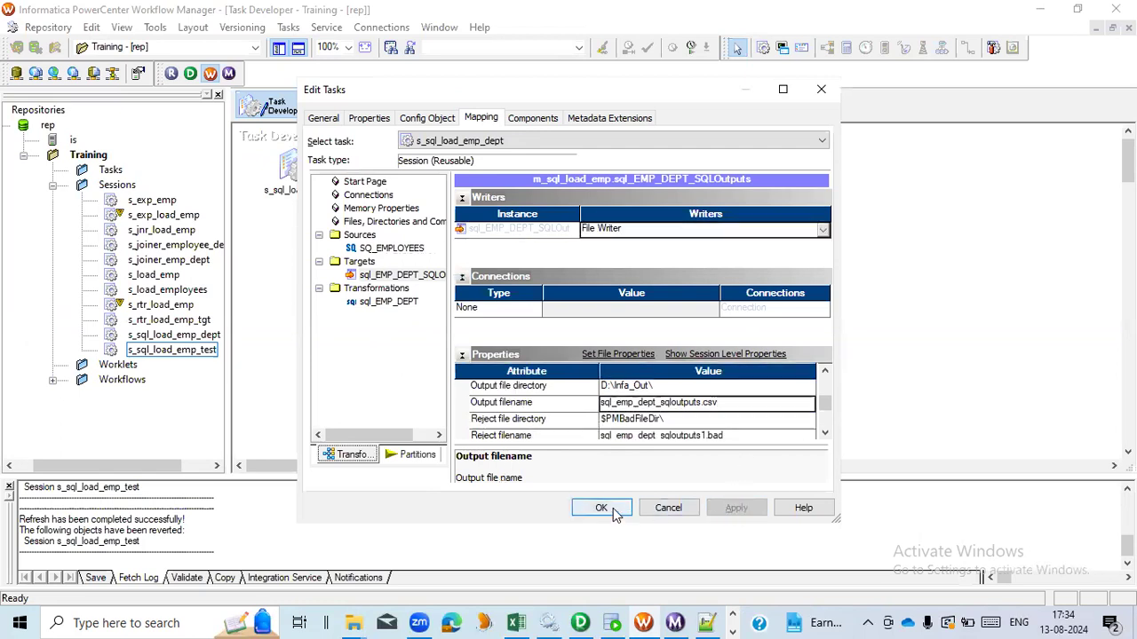
click(613, 513)
key(ctrl+s)
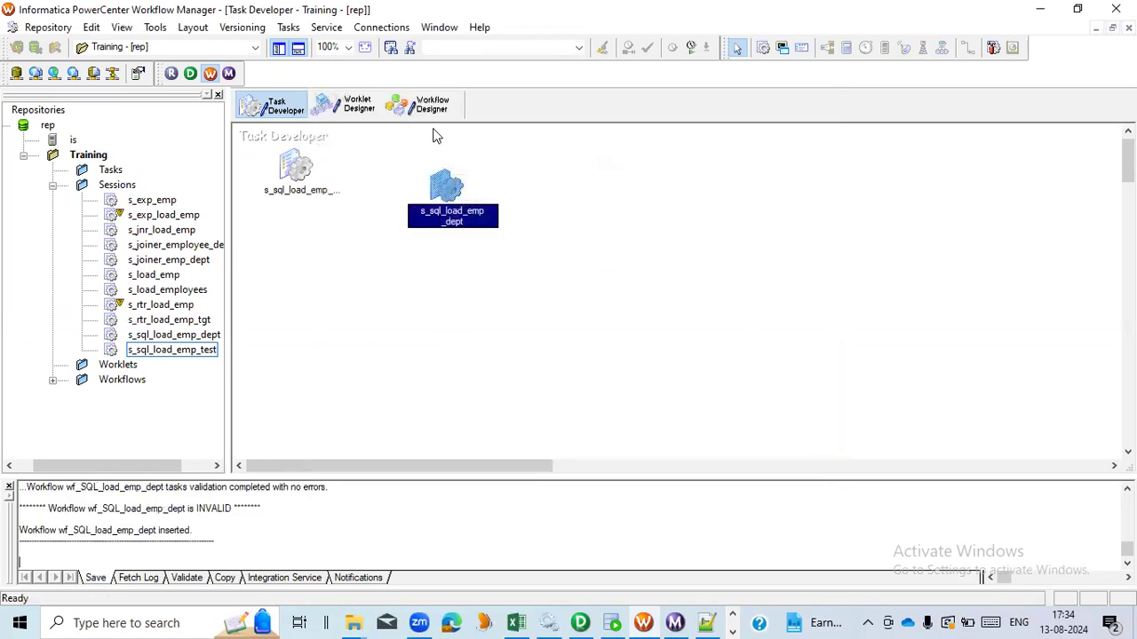
- In Workflow Designer, add the s_sql_load_emp_dept session to the workflow and link Start to it
click(427, 107)
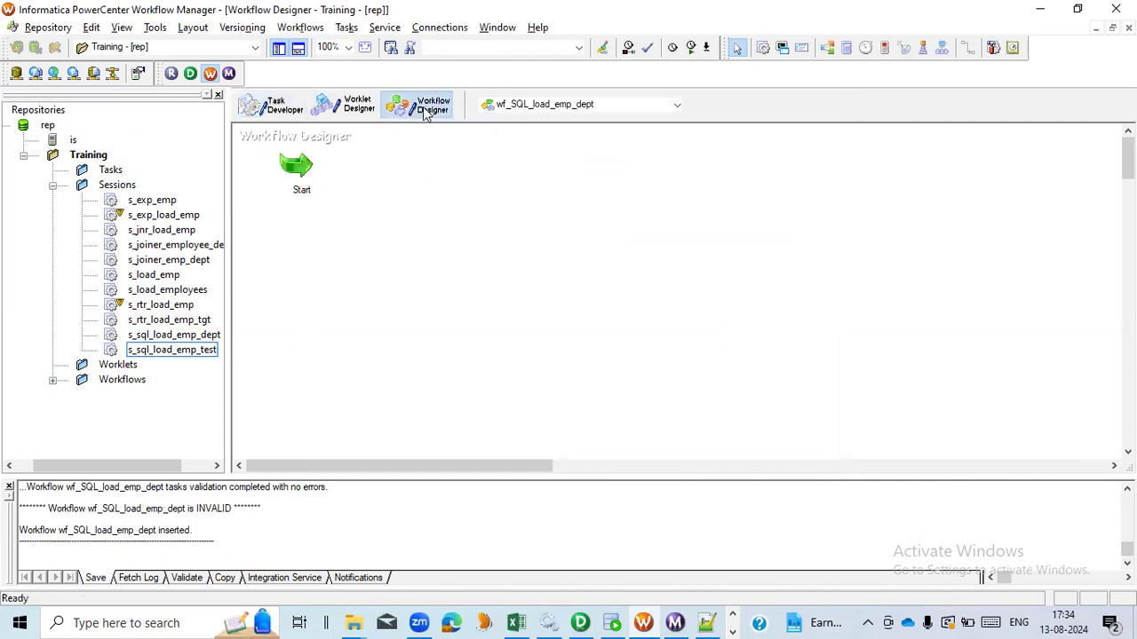
drag(228, 315, 353, 320)
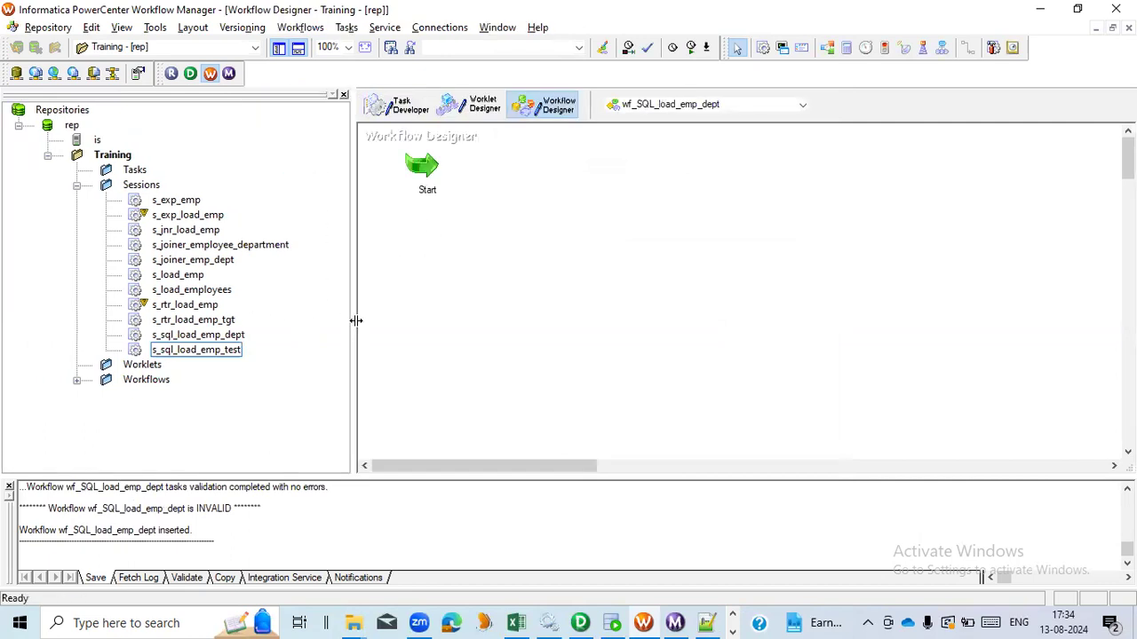
click(225, 336)
drag(226, 341, 610, 229)
click(970, 48)
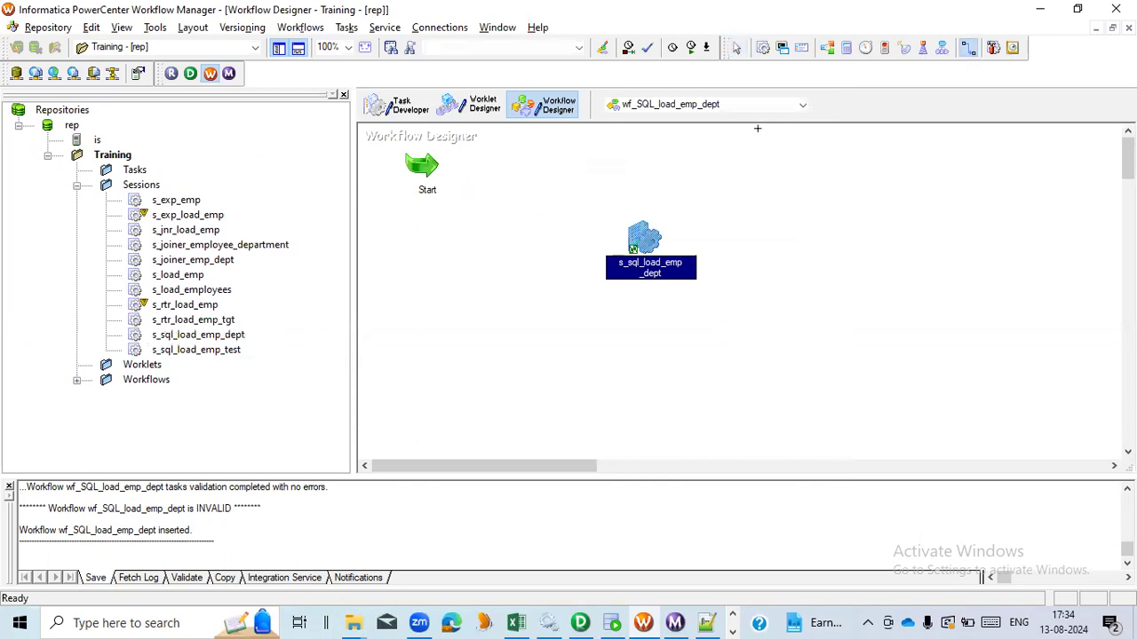
mouse_move(428, 170)
mouse_down()
mouse_move(558, 188)
mouse_move(633, 236)
mouse_up()
- Validate and save the wf_SQL_load_emp_dept workflow
click(294, 28)
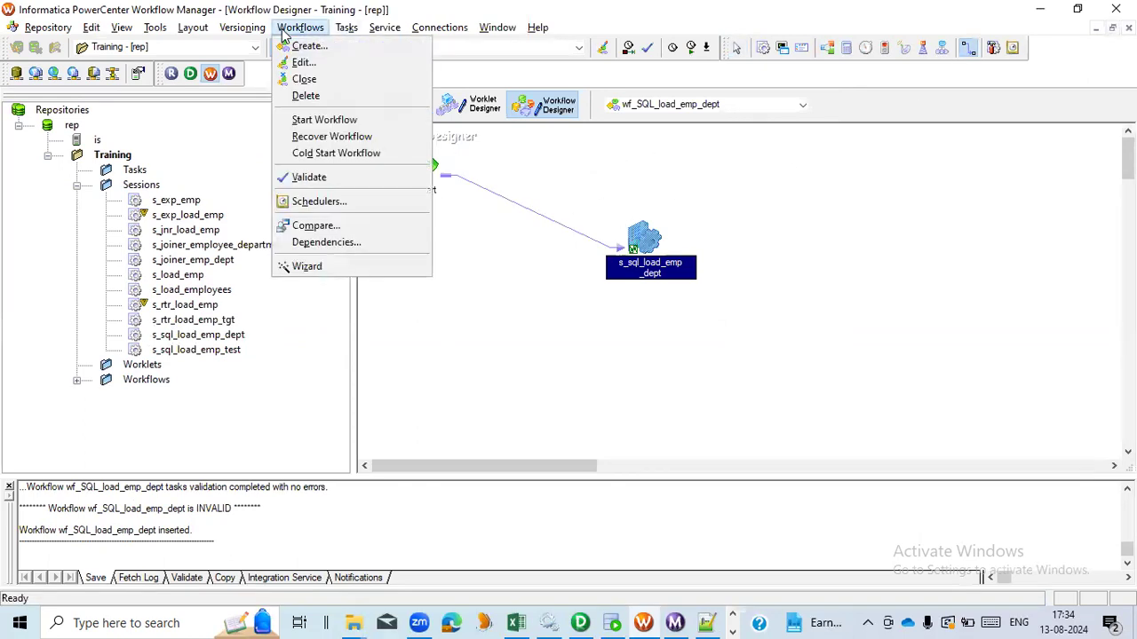
click(321, 176)
key(ctrl+s)
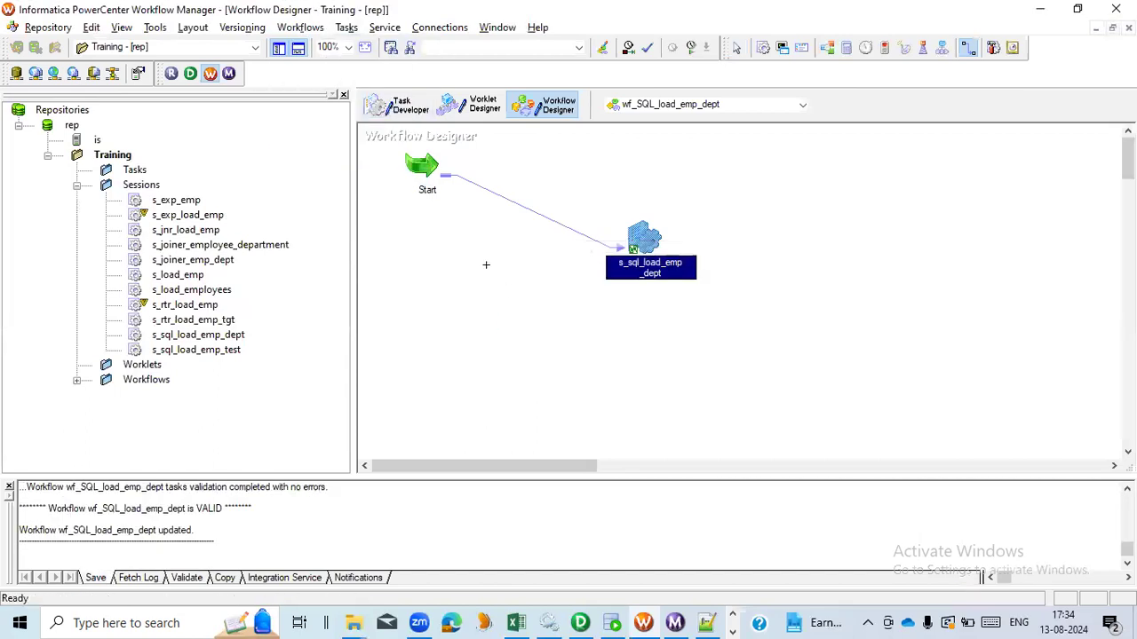
key(Escape)
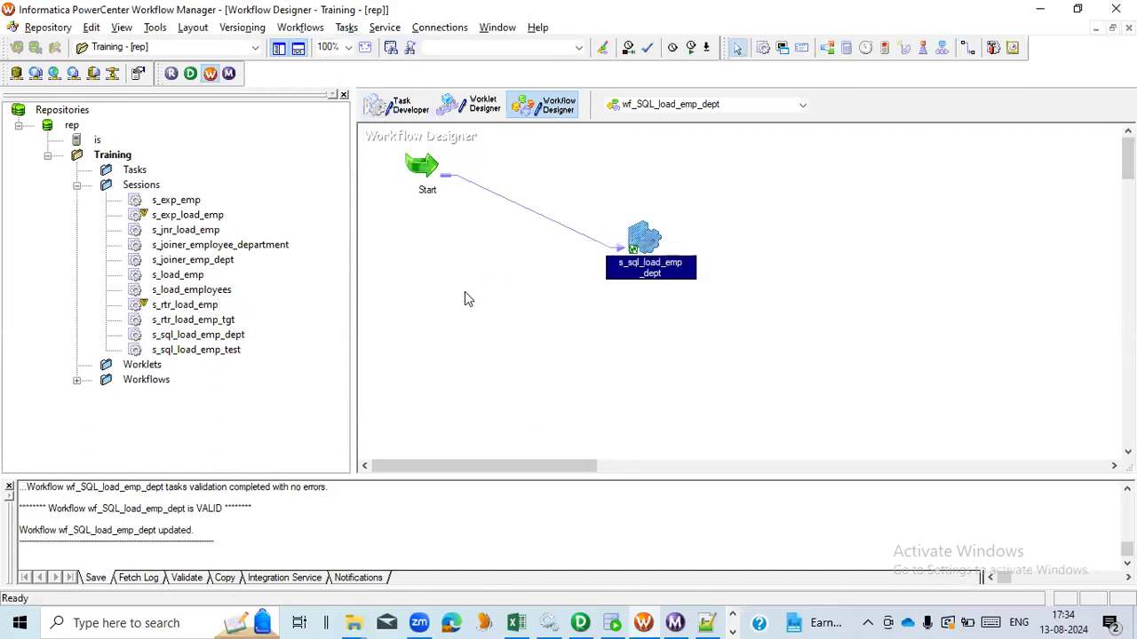
- Start the wf_SQL_load_emp_dept workflow
right_click(465, 299)
click(506, 464)
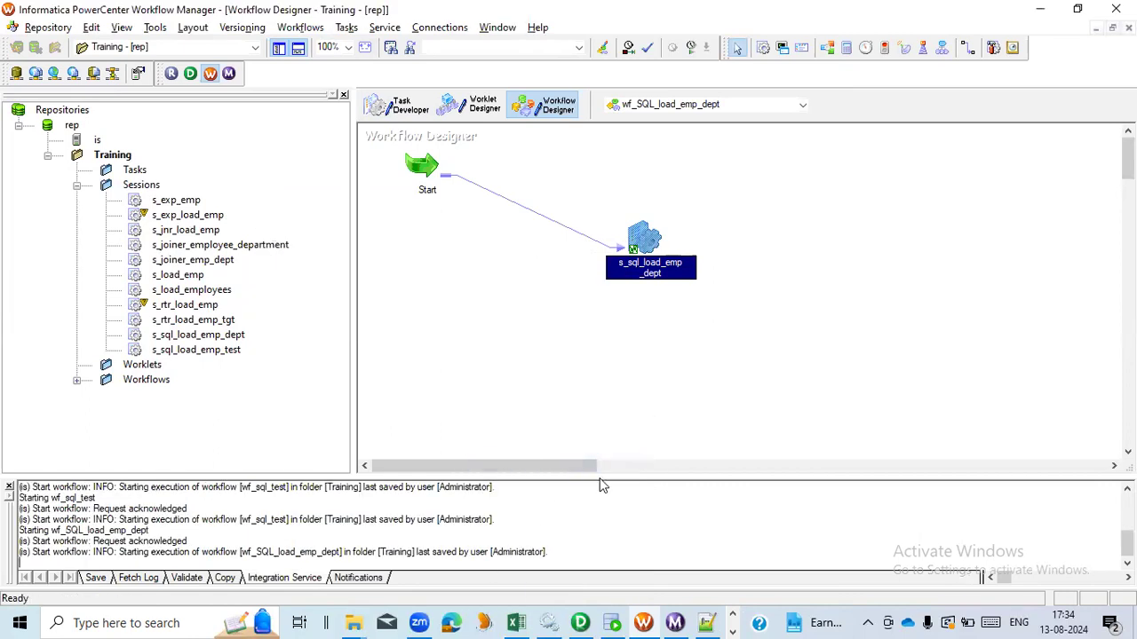
- Review the s_sql_load_emp_dept run's source and target statistics in Workflow Monitor
key(alt+Tab)
click(824, 307)
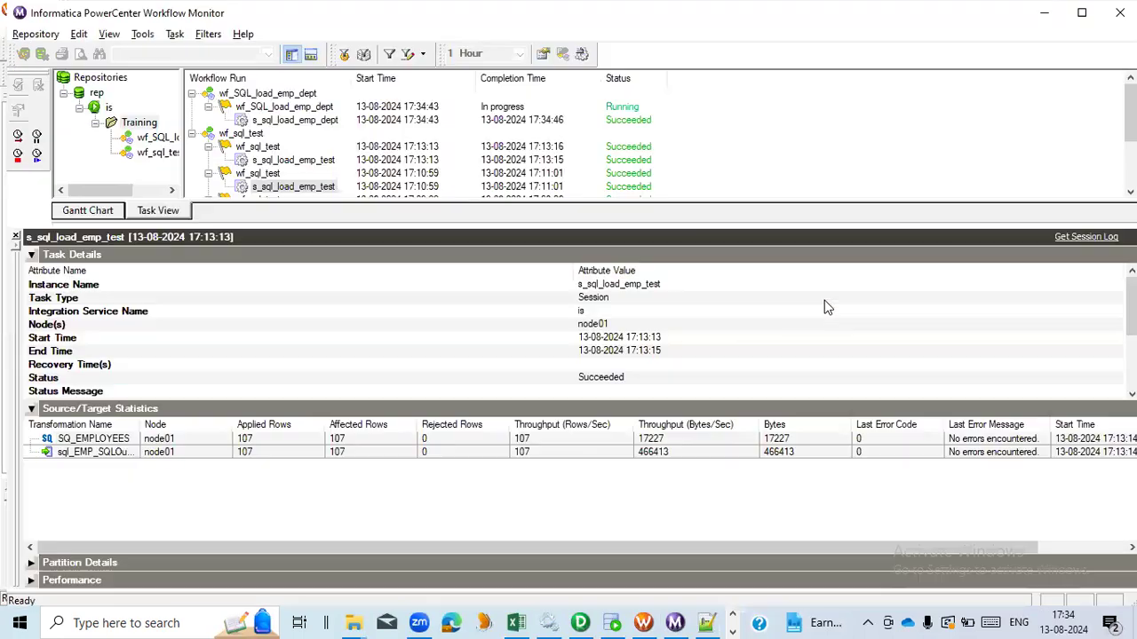
click(321, 124)
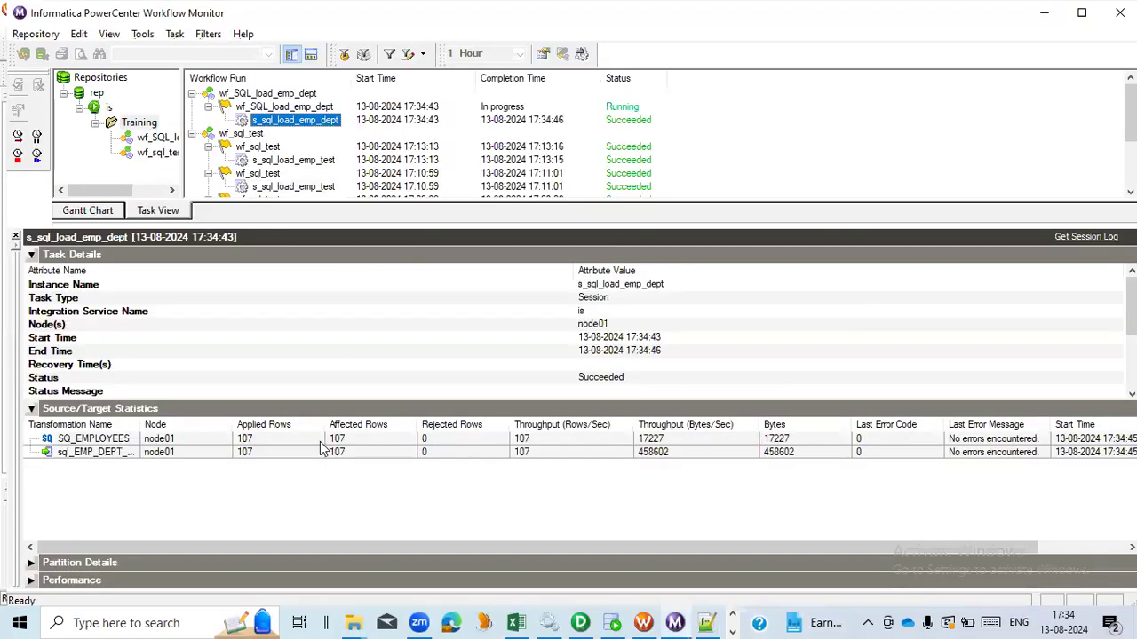
click(286, 455)
click(286, 442)
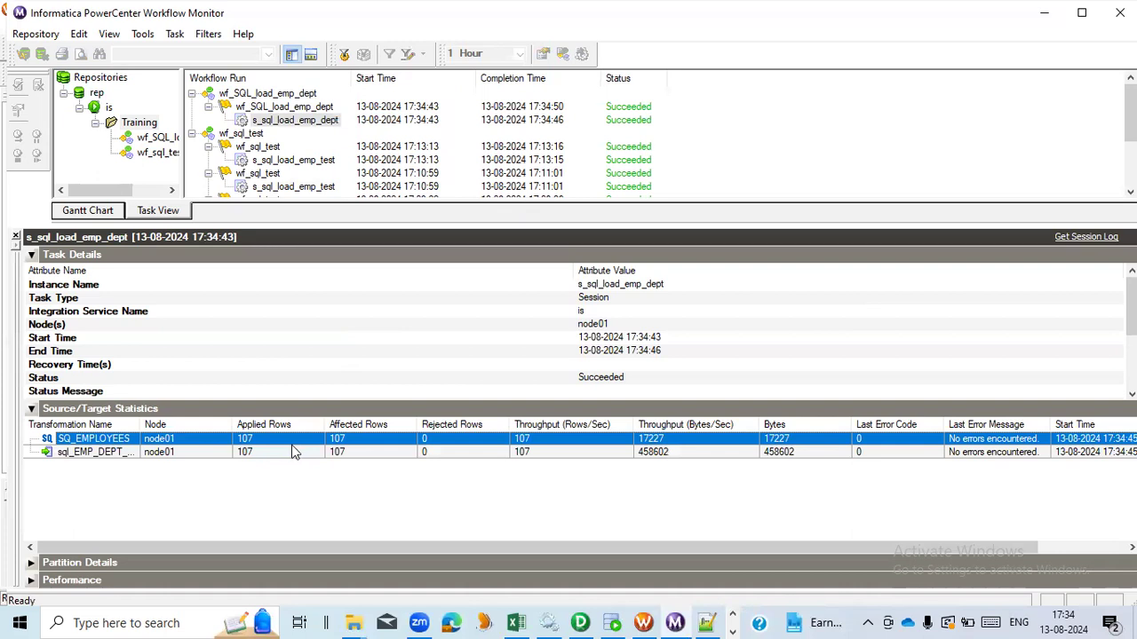
- Refresh the Infa_Out folder and open the sql_emp_dept_sqloutputs file in Notepad++
click(353, 623)
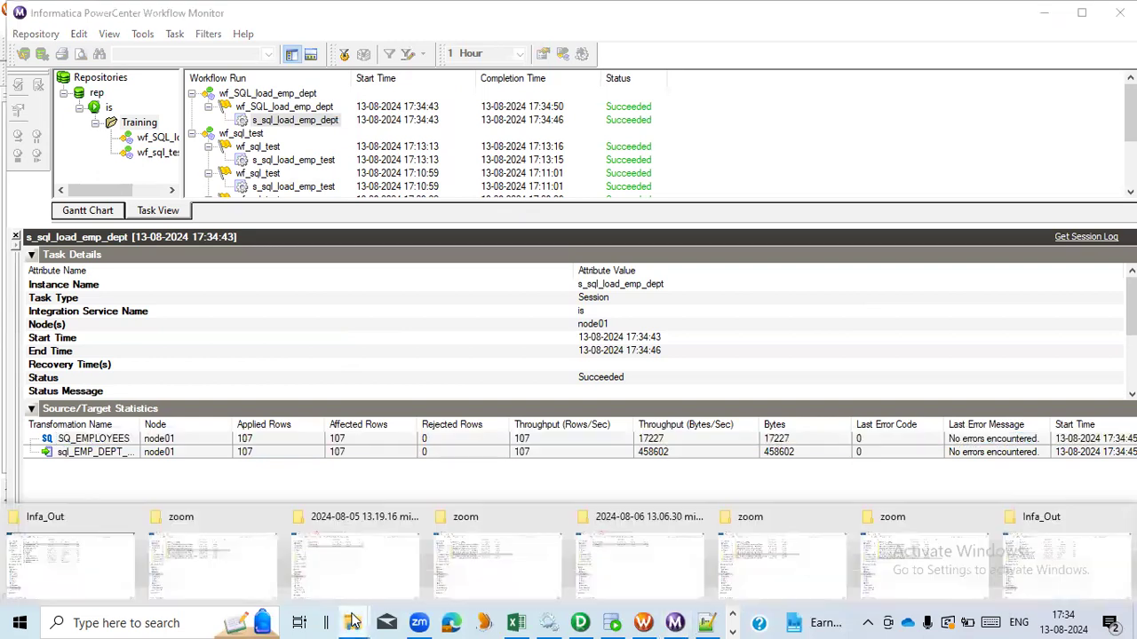
click(71, 562)
right_click(425, 423)
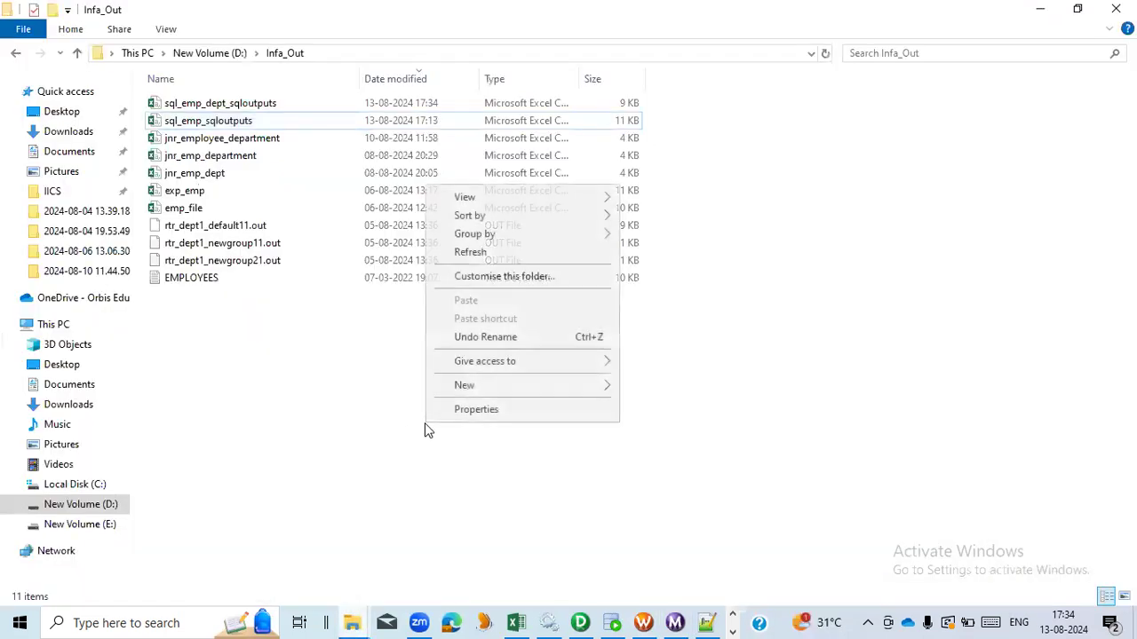
click(488, 253)
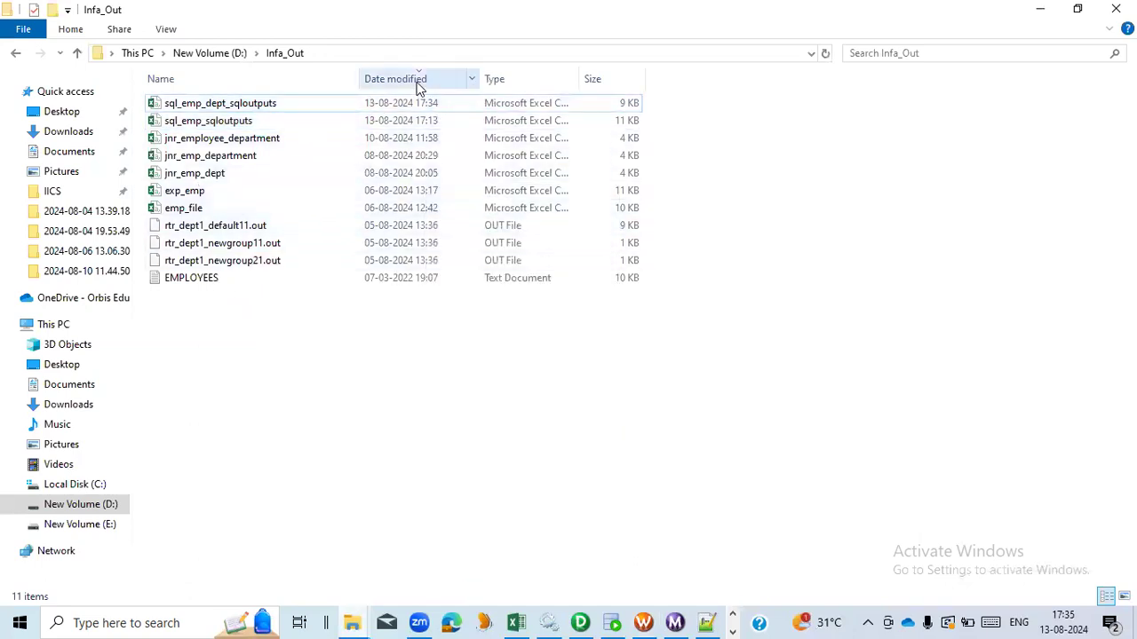
click(275, 114)
right_click(275, 114)
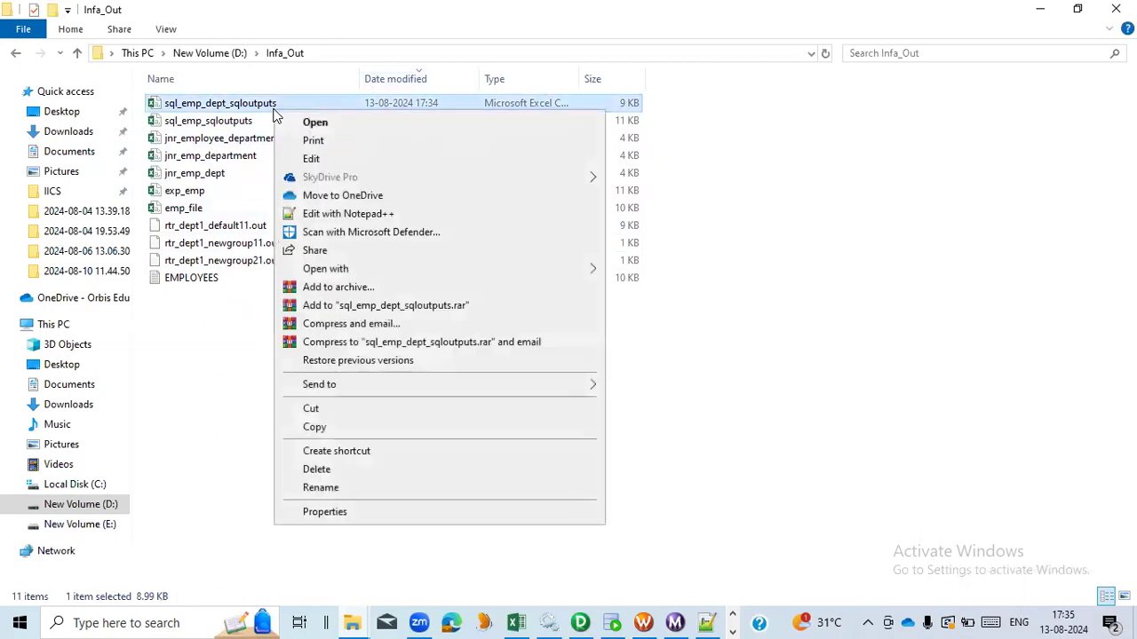
click(307, 214)
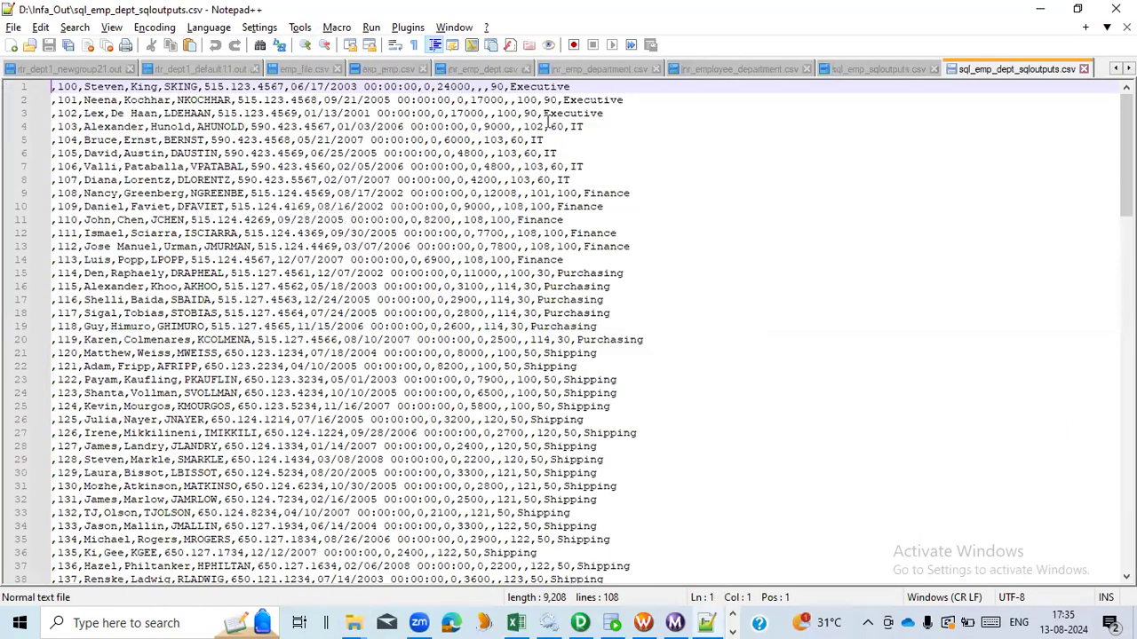
- Highlight the Executive, IT and Finance department names in the output file to check the looked-up values
double_click(542, 87)
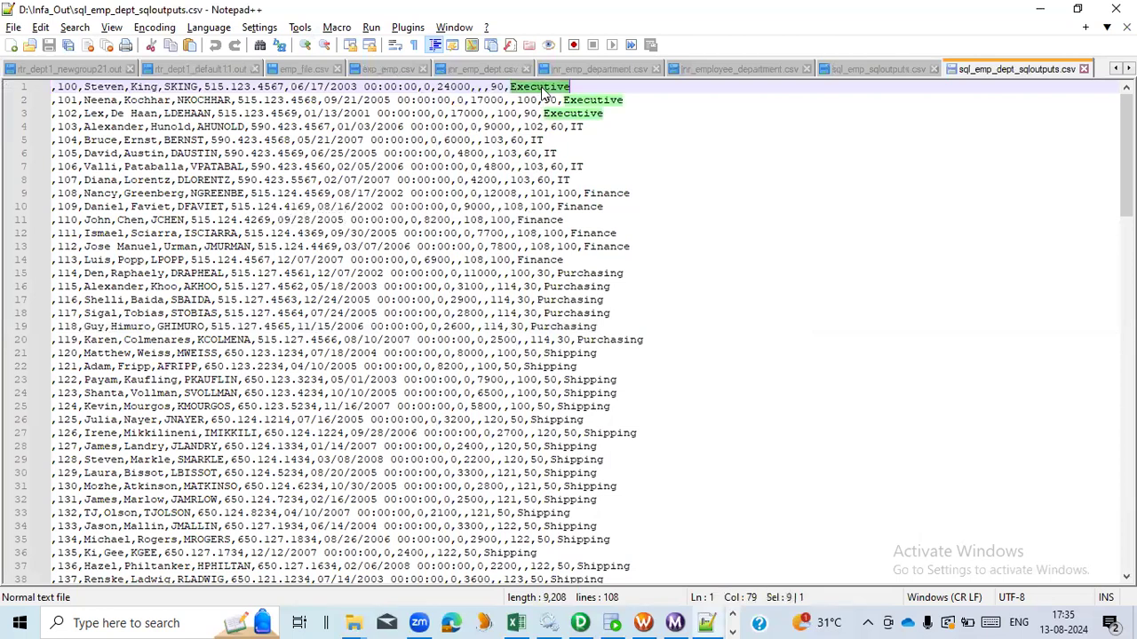
double_click(577, 127)
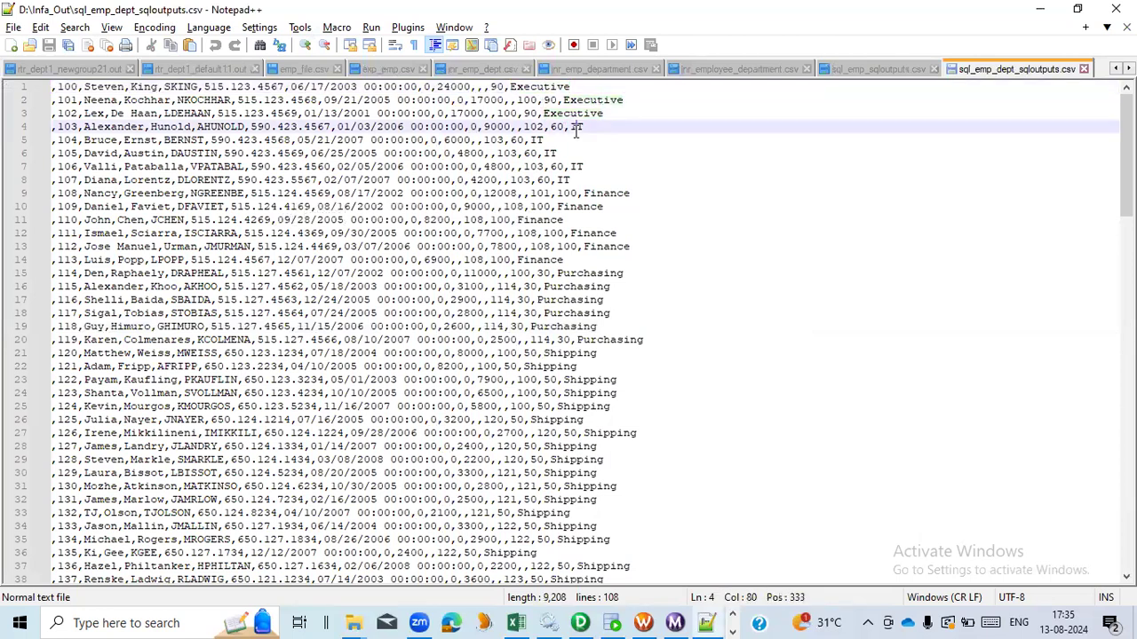
double_click(609, 193)
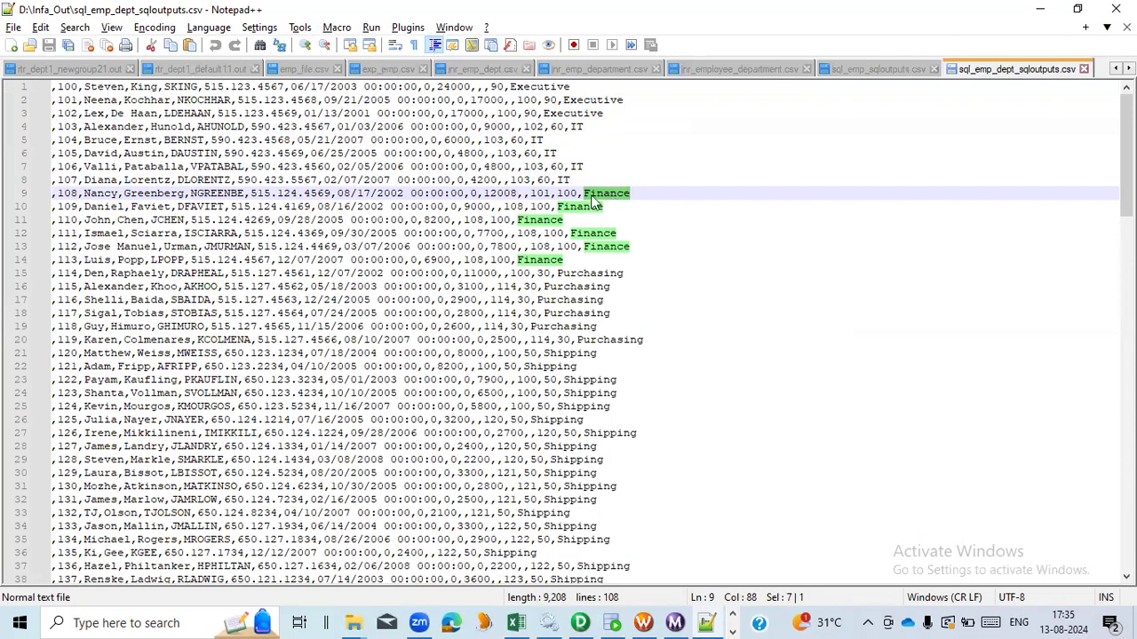
- Open the sql_EMP_DEPT transformation's SQL query in the SQL Editor to review the DEPARTMENT_ID parameter binding, then cancel
click(583, 622)
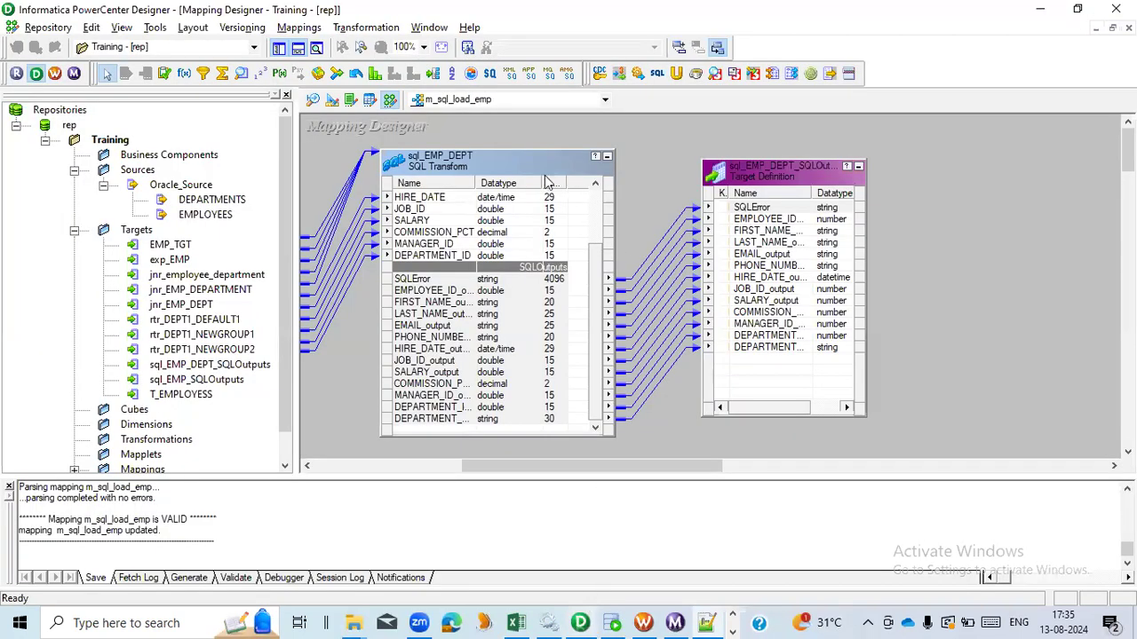
double_click(544, 175)
click(572, 115)
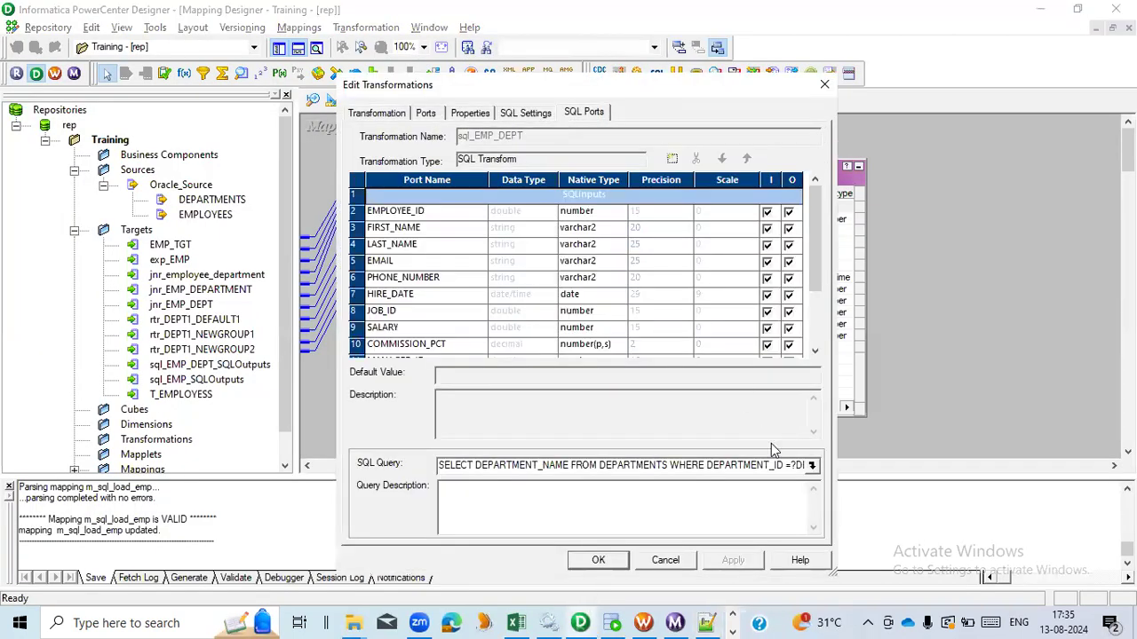
click(813, 468)
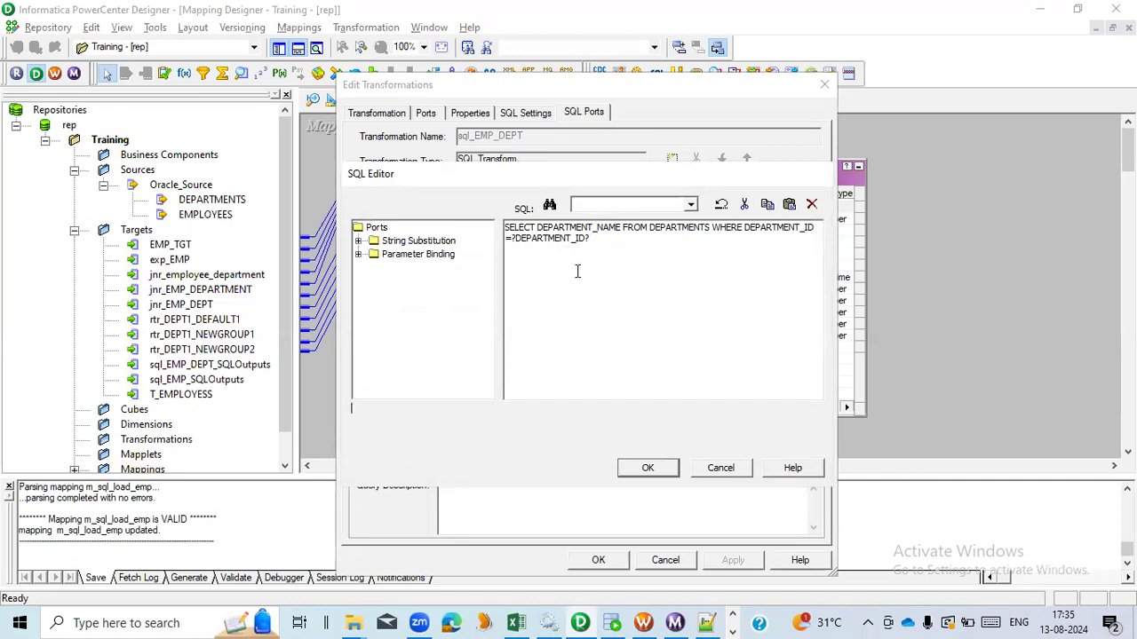
drag(591, 238, 511, 246)
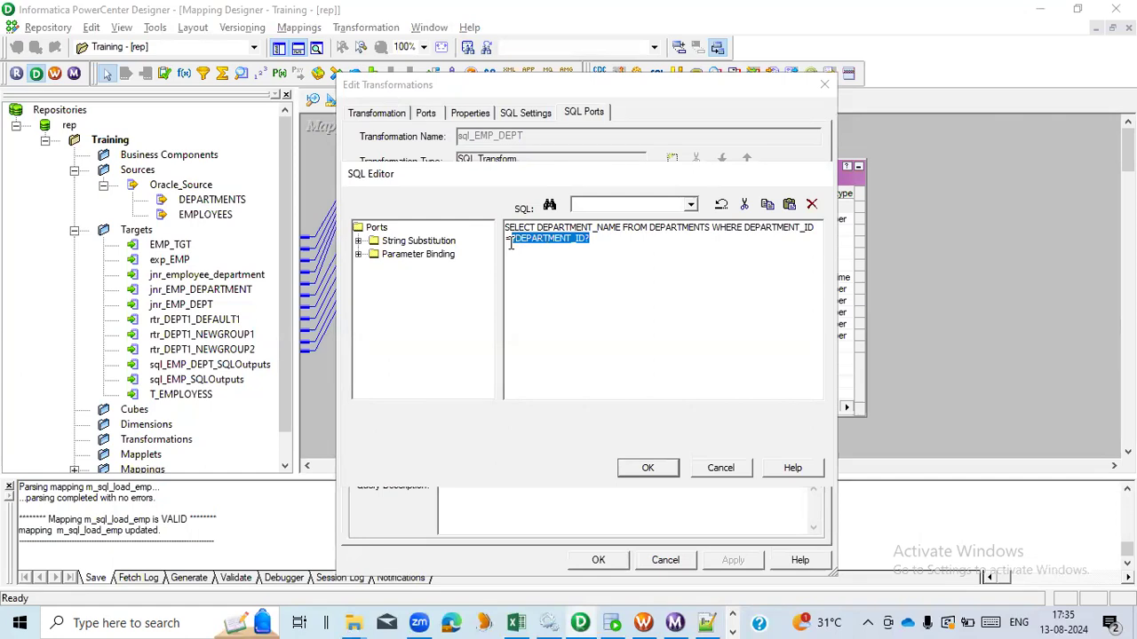
click(600, 240)
drag(600, 239, 511, 244)
click(723, 471)
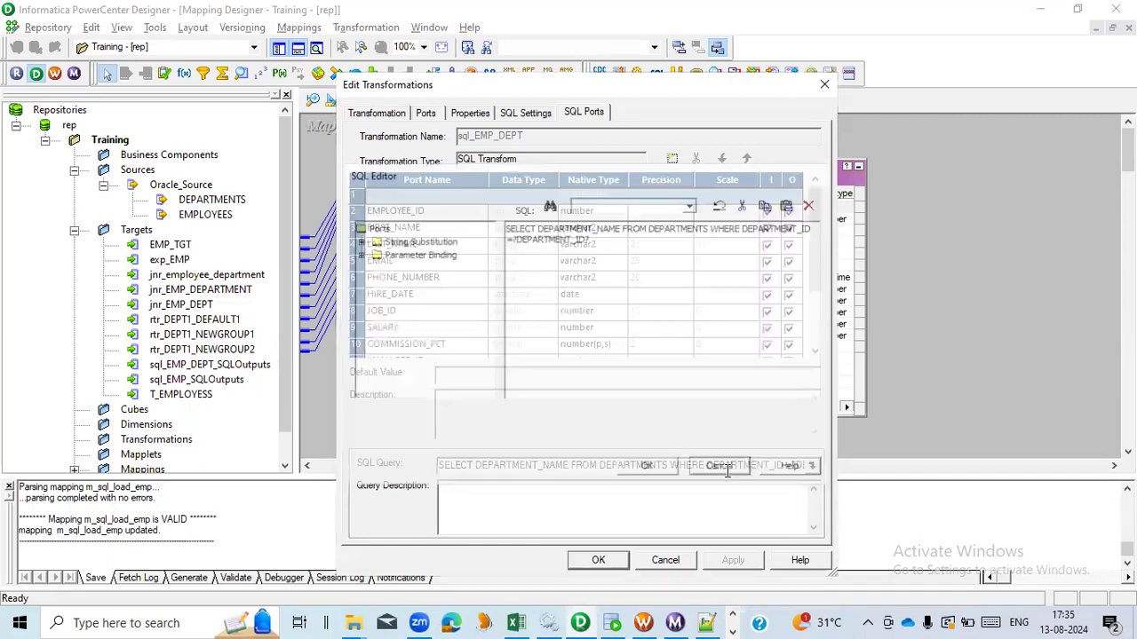
click(668, 562)
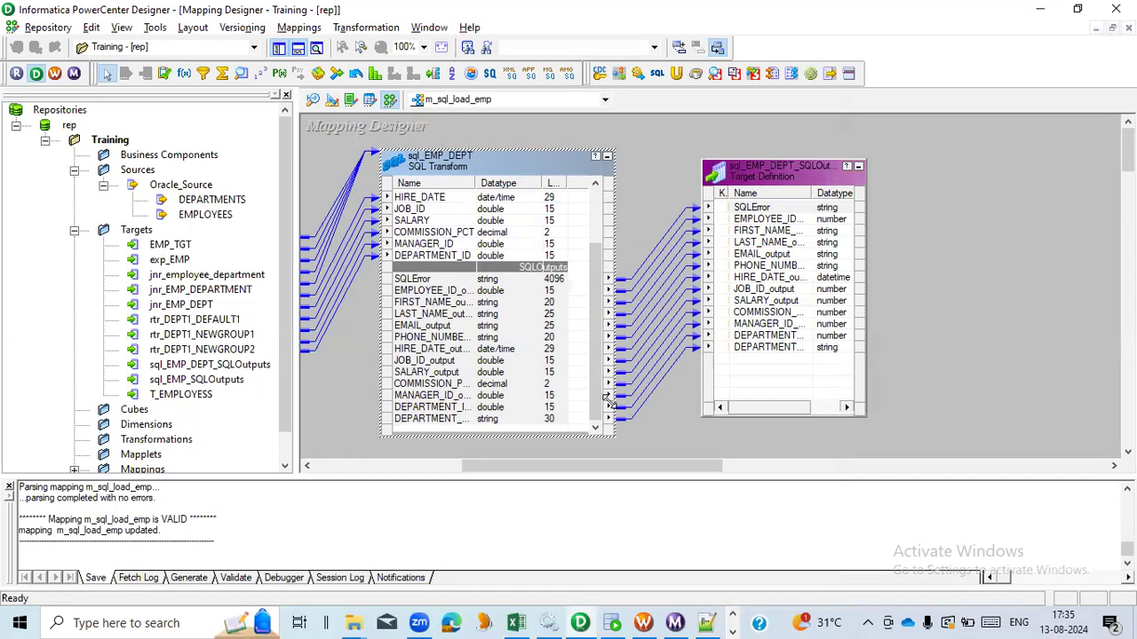
mouse_move(339, 622)
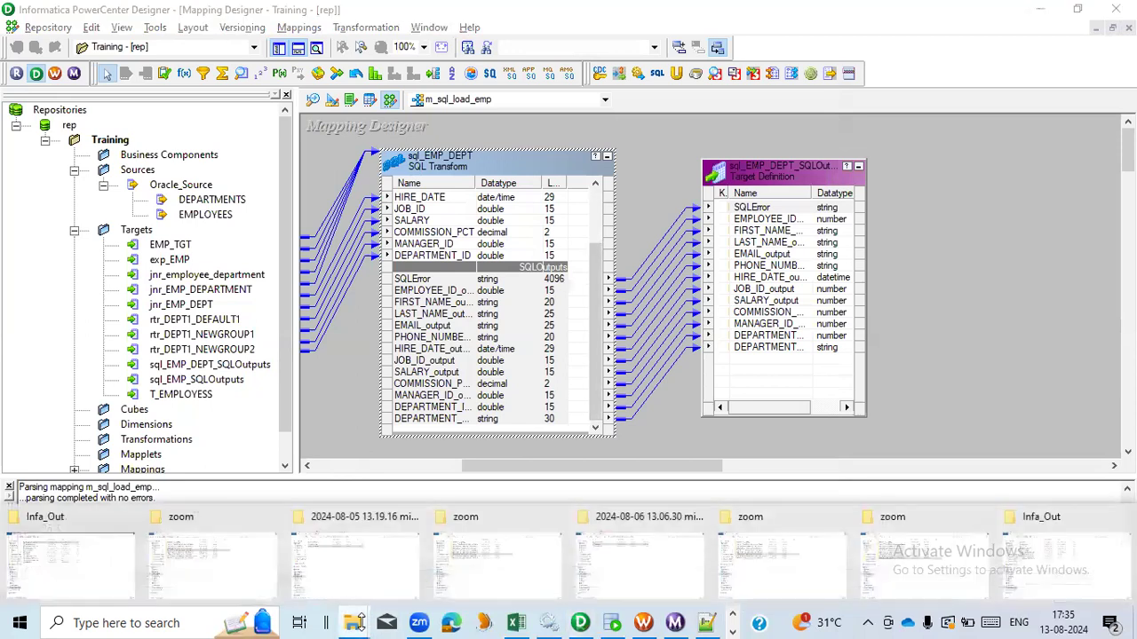
click(97, 563)
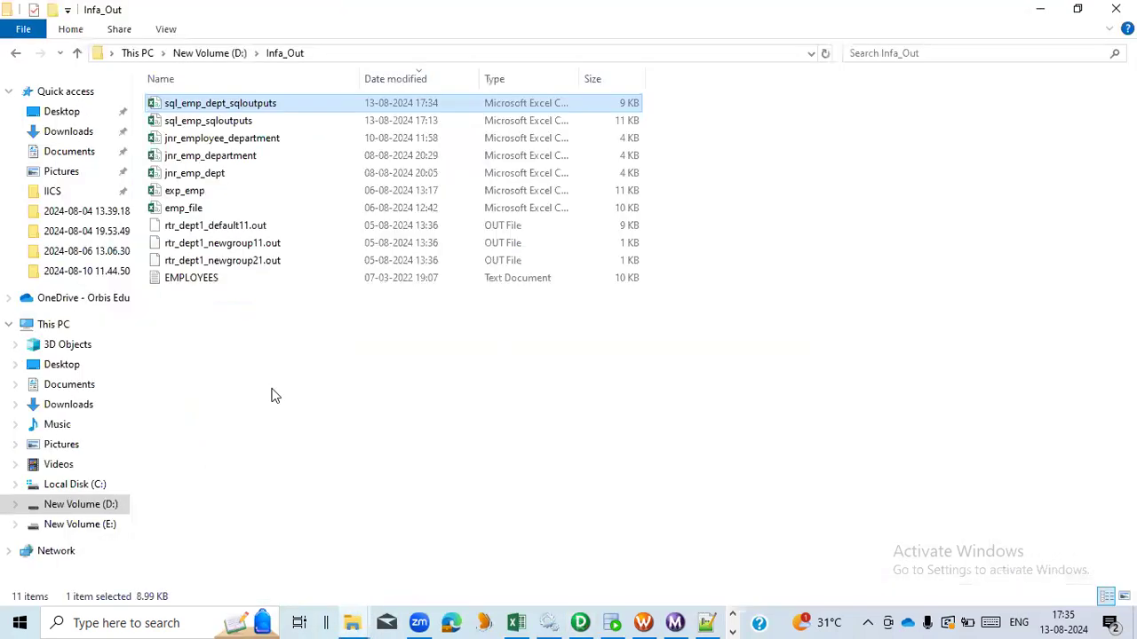
click(706, 622)
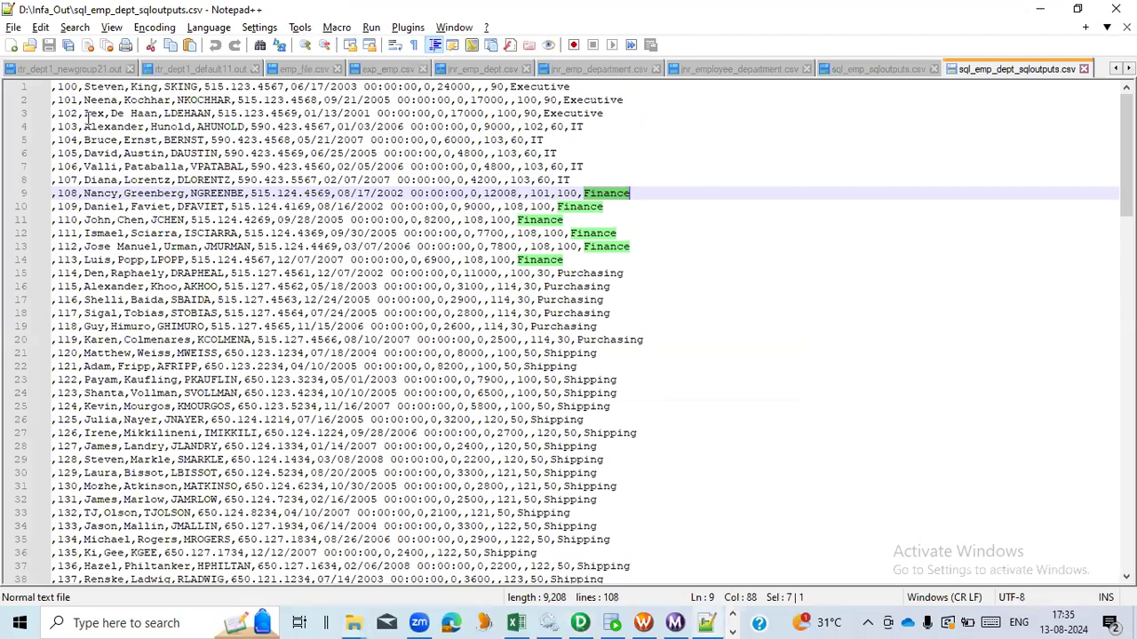
click(54, 87)
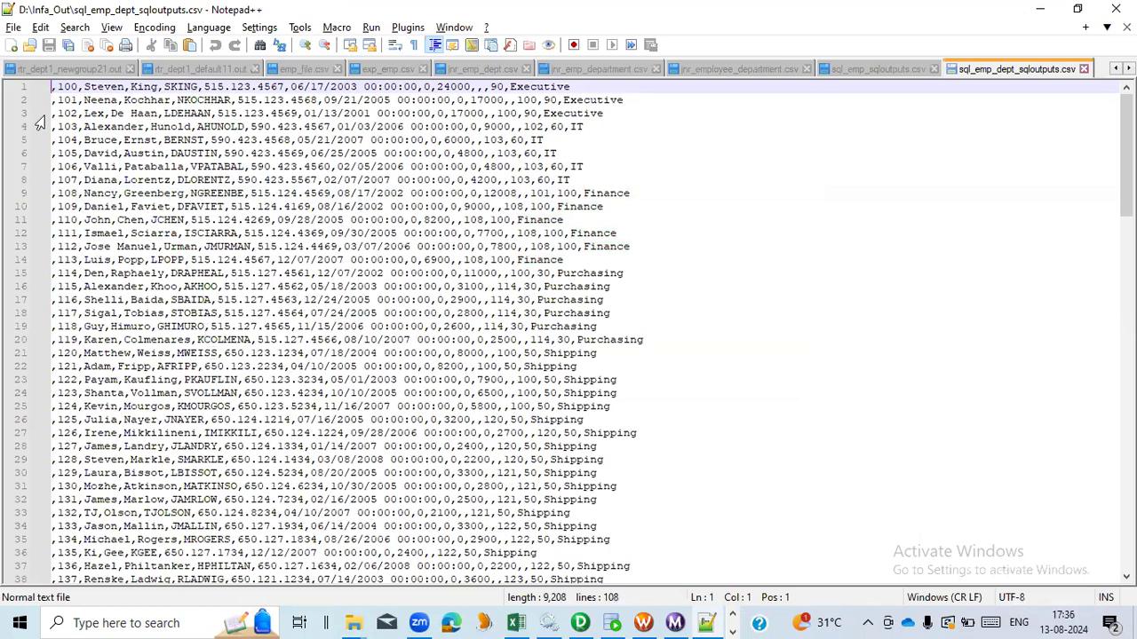
- Move the sql_EMP_DEPT_SQLOutputs target definition slightly right in the mapping
key(alt+Tab)
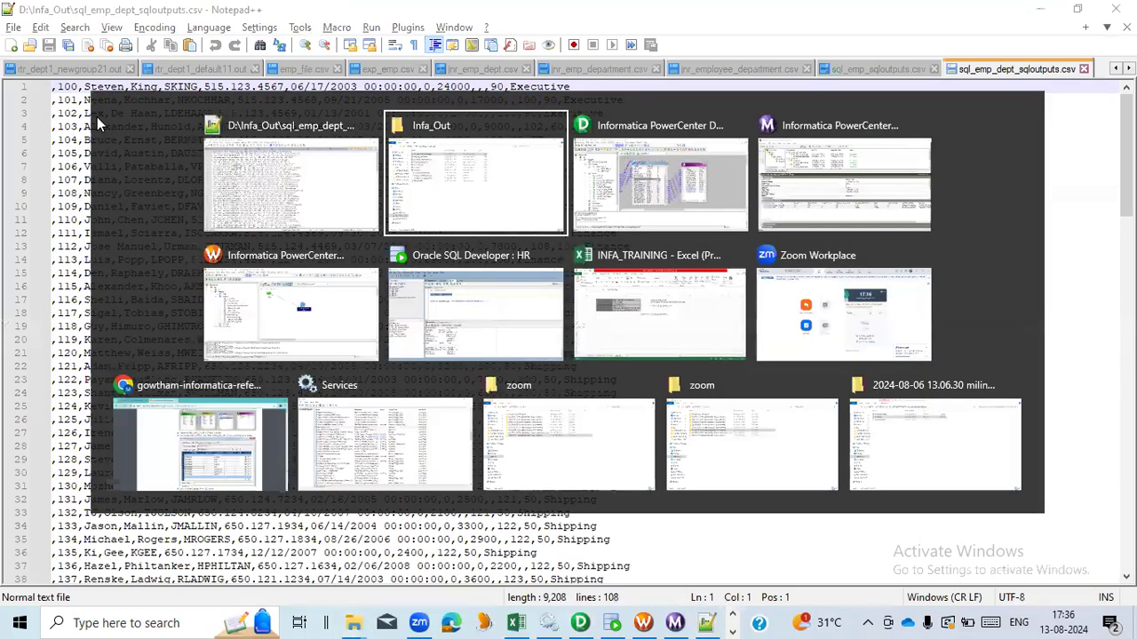
click(751, 208)
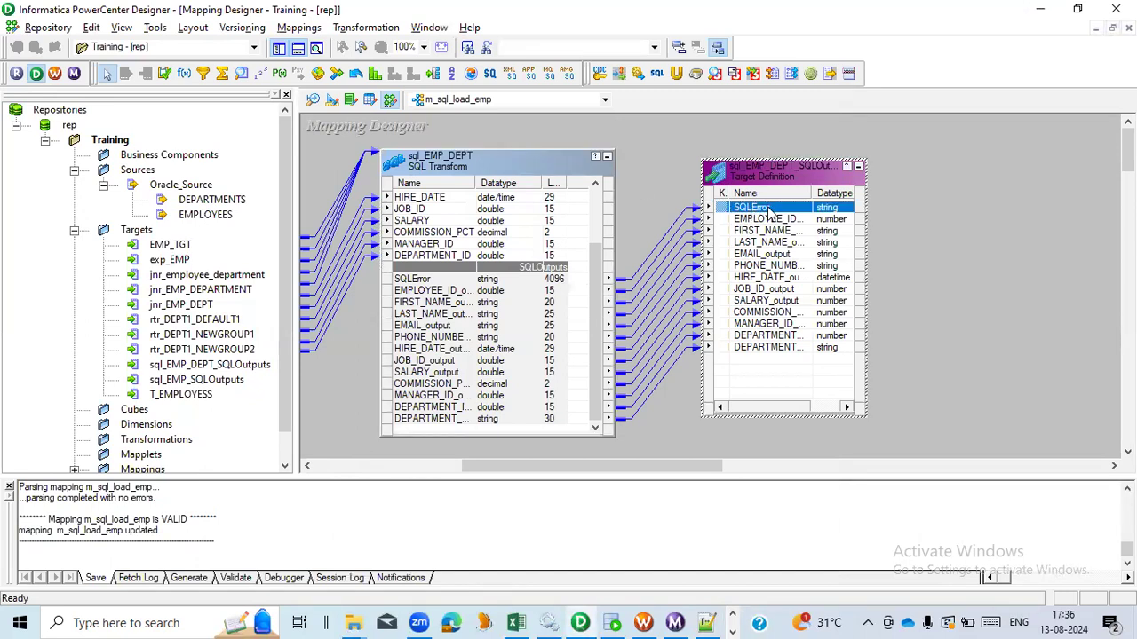
drag(793, 175, 871, 193)
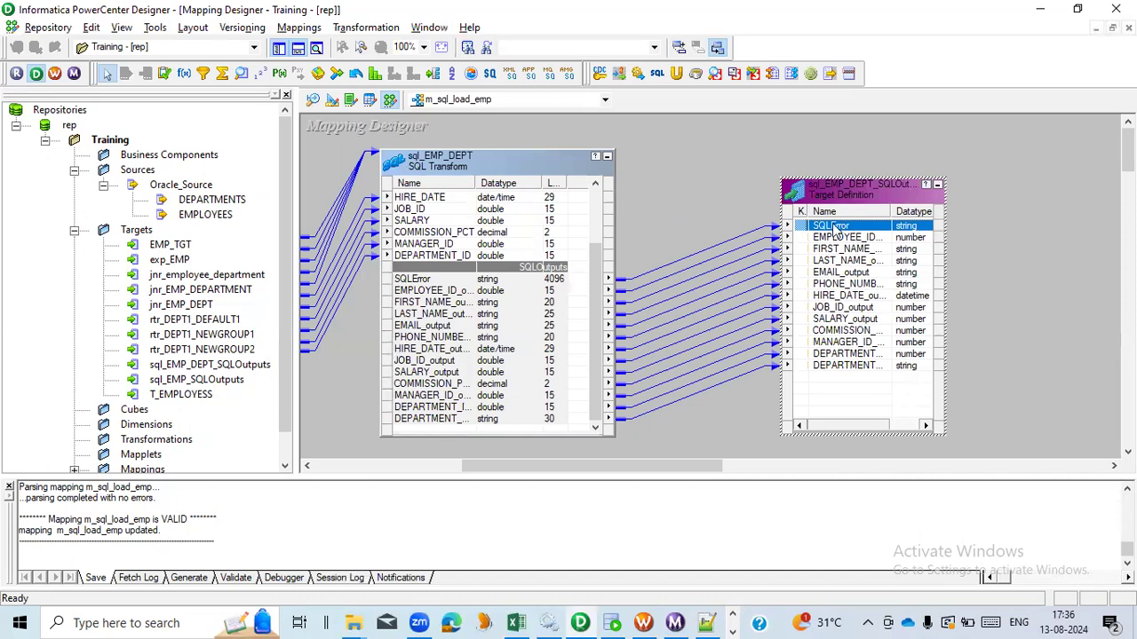
click(725, 174)
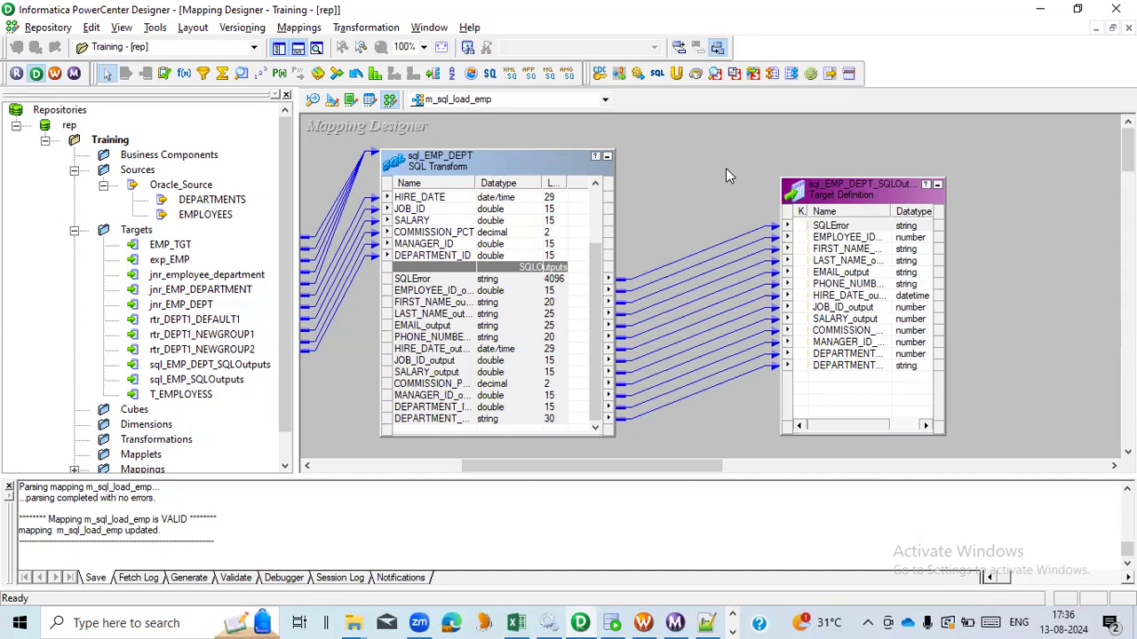
- Switch to the INFA_TRAINING workbook and review the SQL transformation notes on the SQL Tx sheet
key(alt+Tab)
key(alt+Tab)
key(alt+Tab)
key(alt+Tab)
key(alt+Tab)
key(alt+Tab)
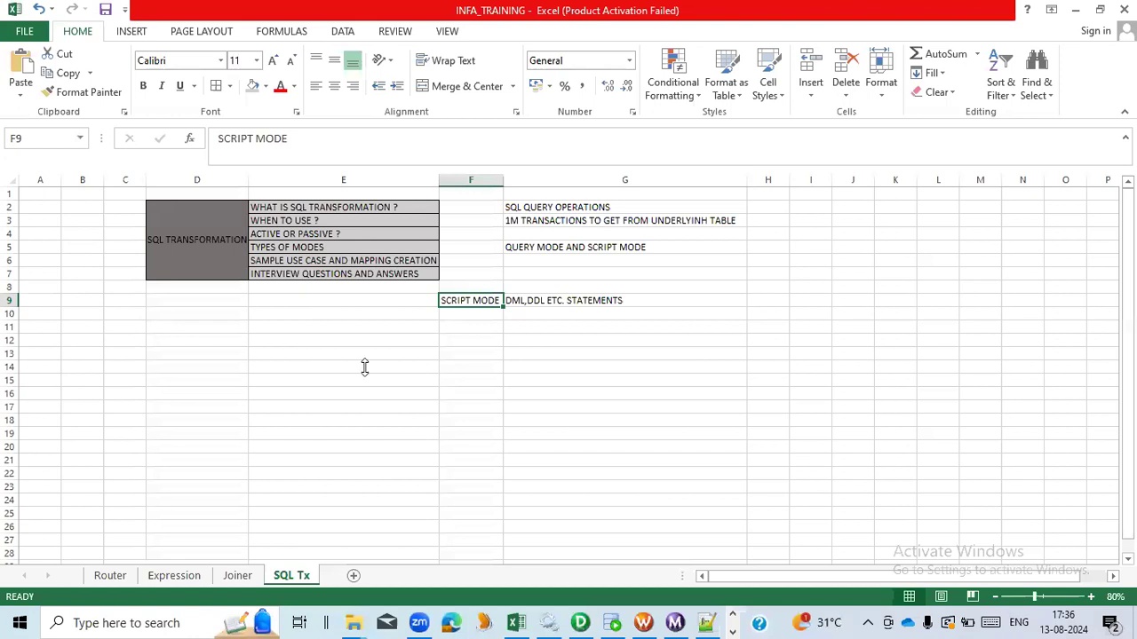
click(317, 405)
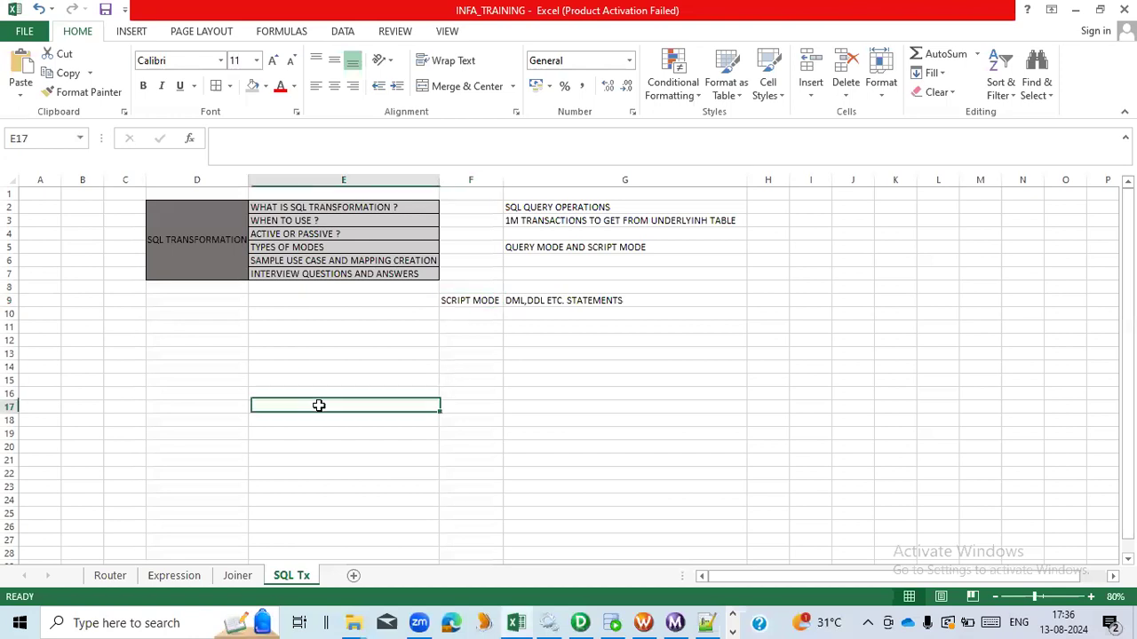
click(387, 261)
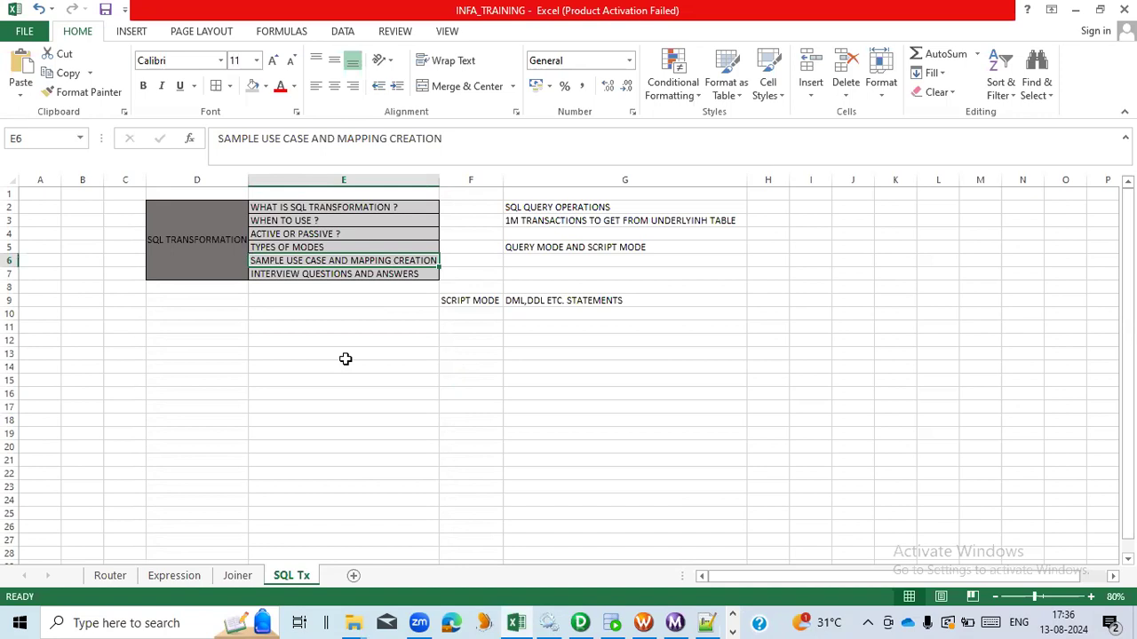
click(345, 247)
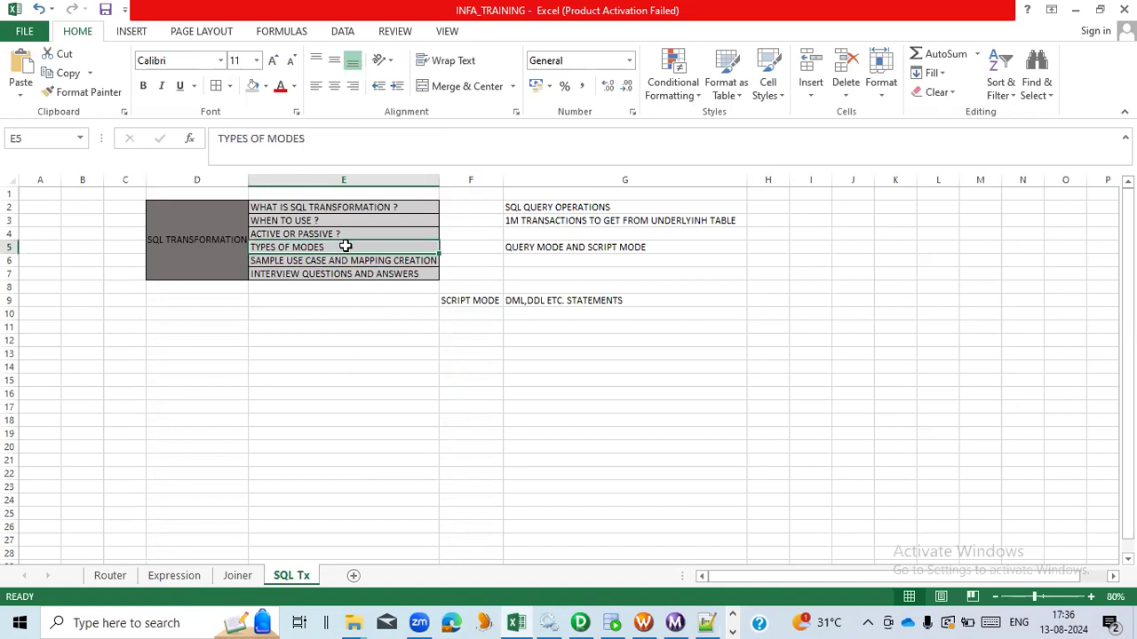
click(636, 247)
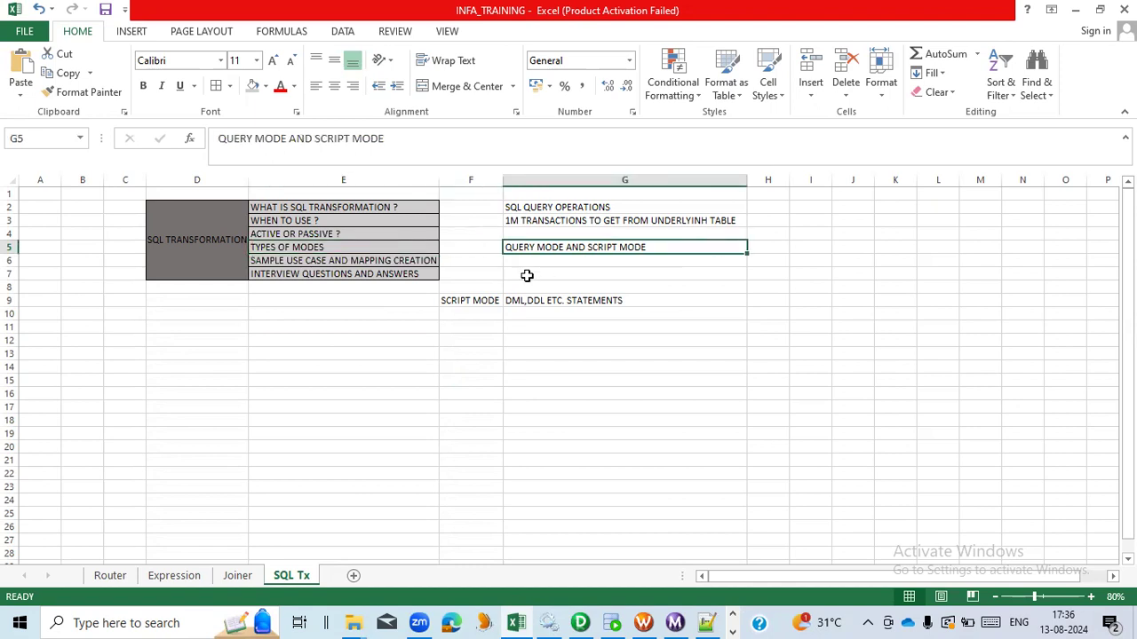
click(484, 299)
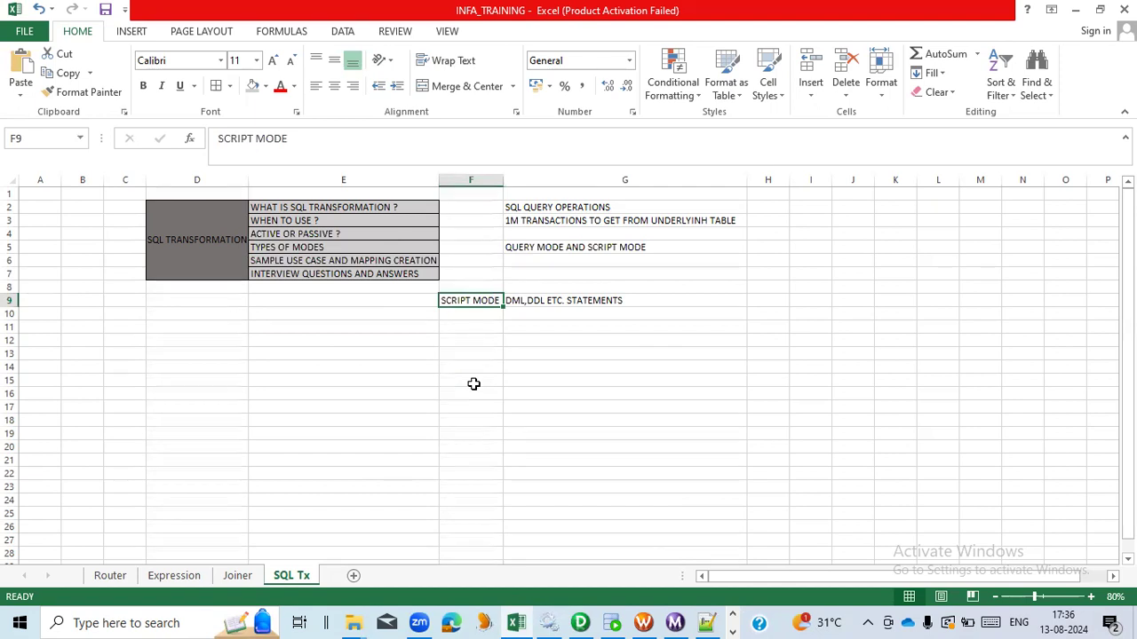
click(432, 272)
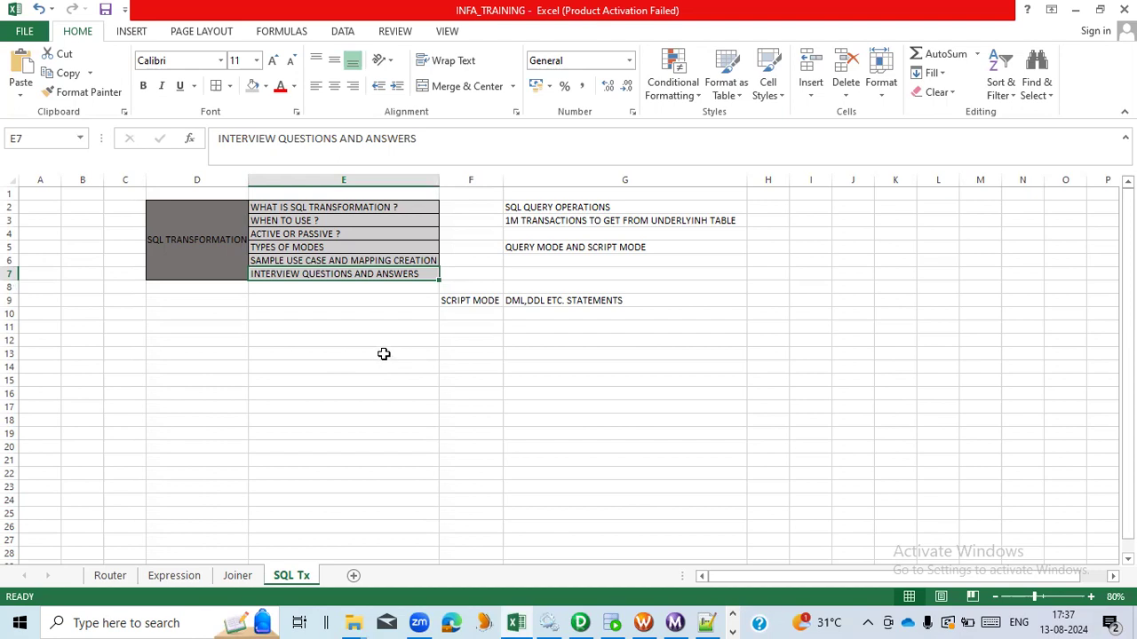
click(493, 301)
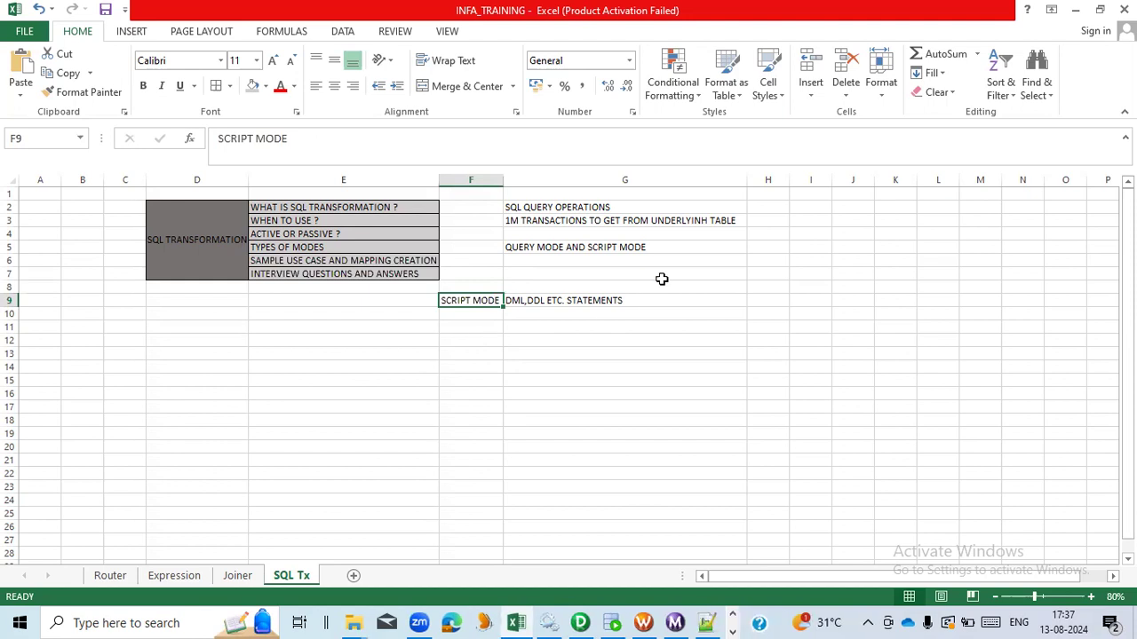
click(695, 220)
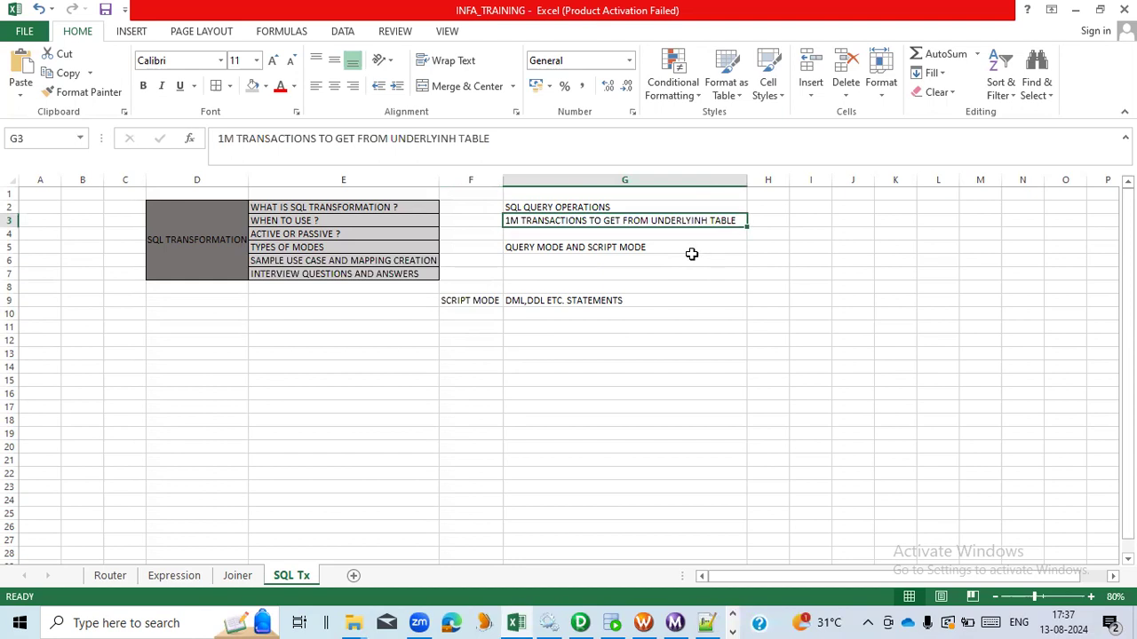
- Correct cell G3 to read 1M TRANSACTIONS TO GET FROM UNDERLYING TABLE
click(457, 138)
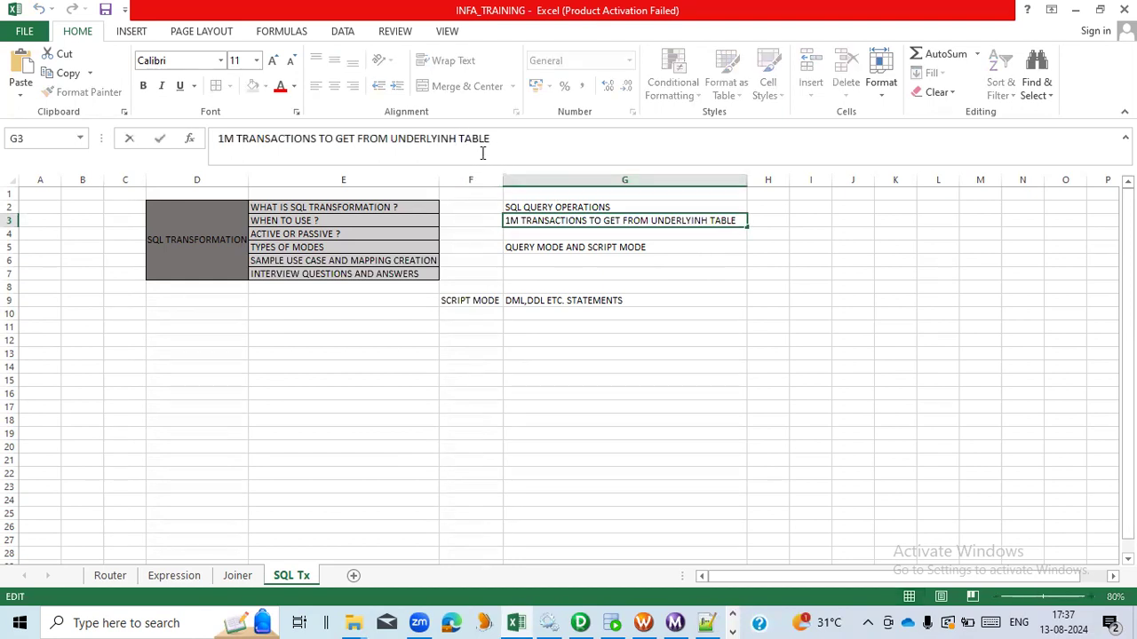
key(BackSpace)
text(G)
click(547, 273)
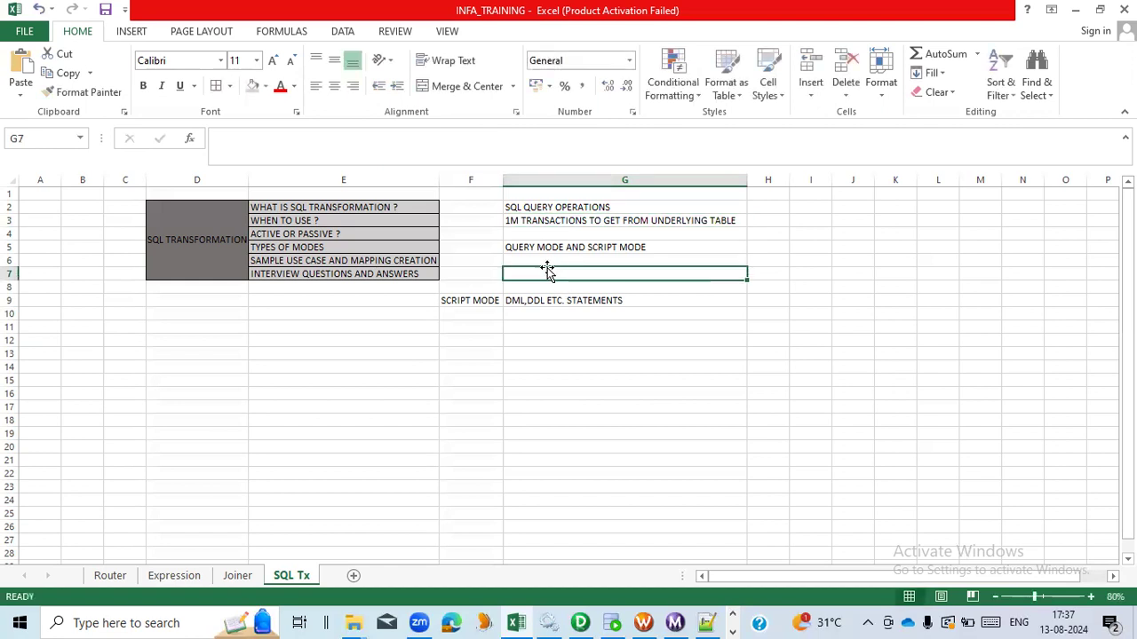
click(602, 221)
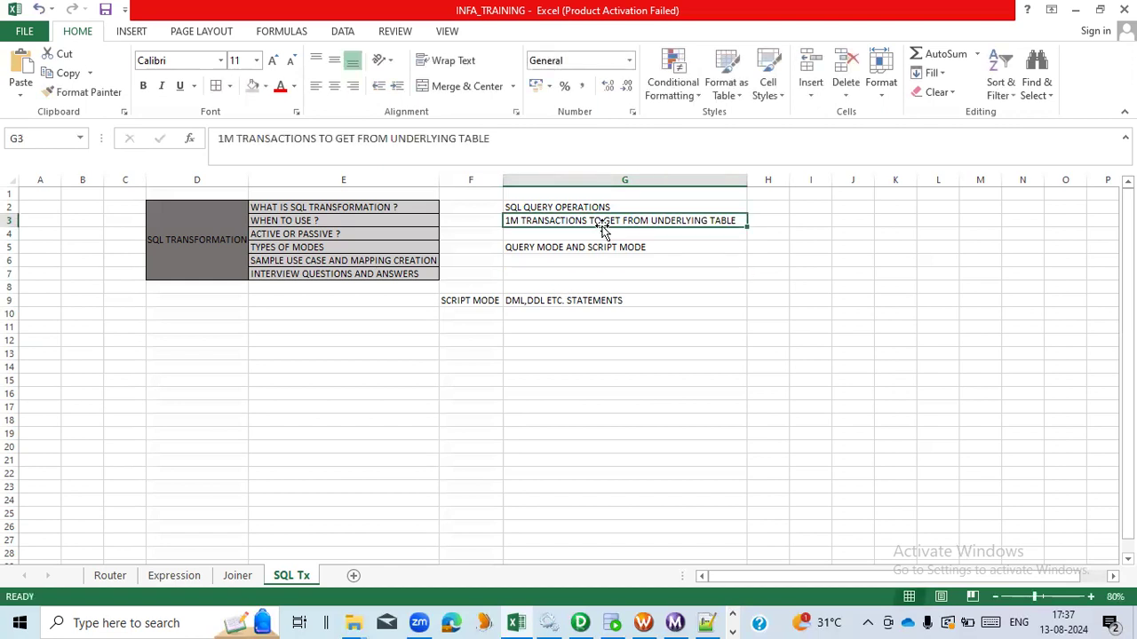
click(541, 315)
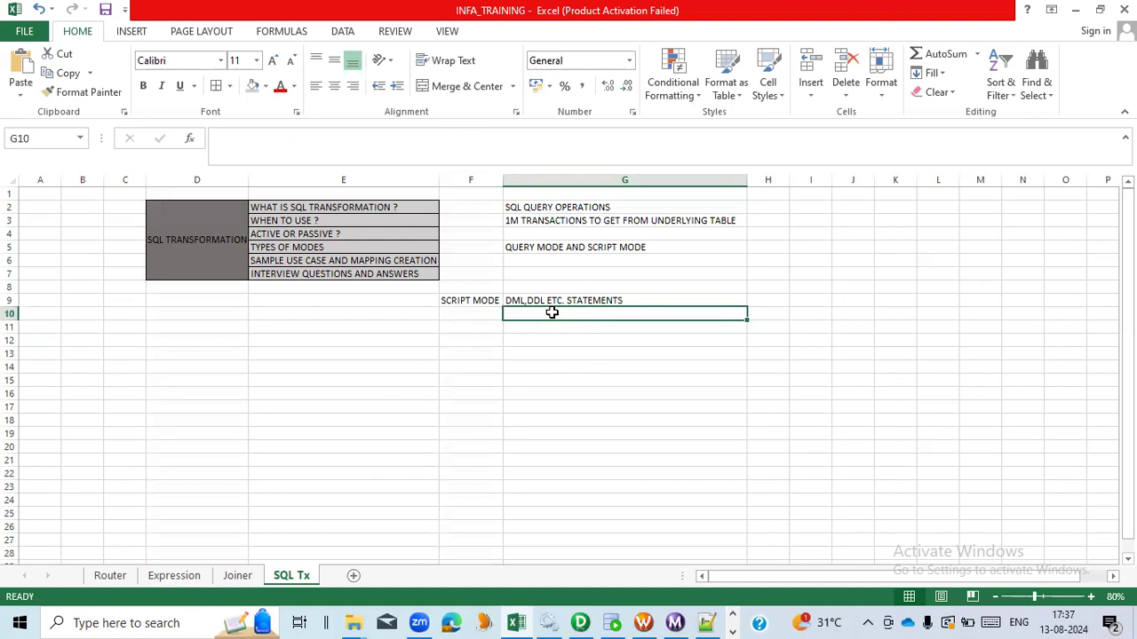
click(551, 222)
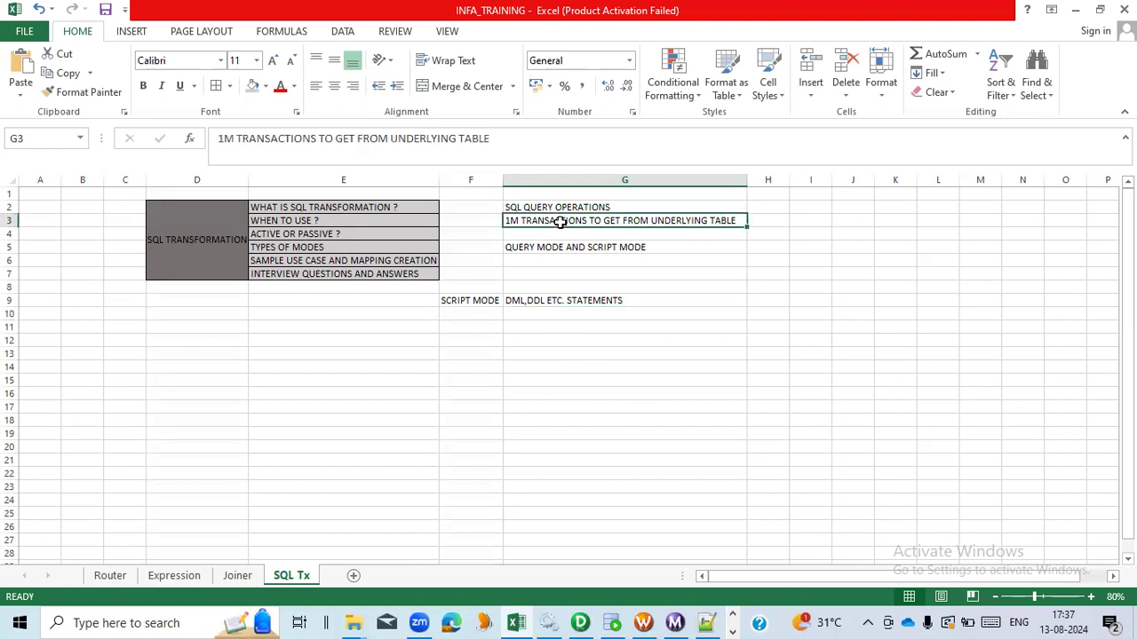
click(537, 310)
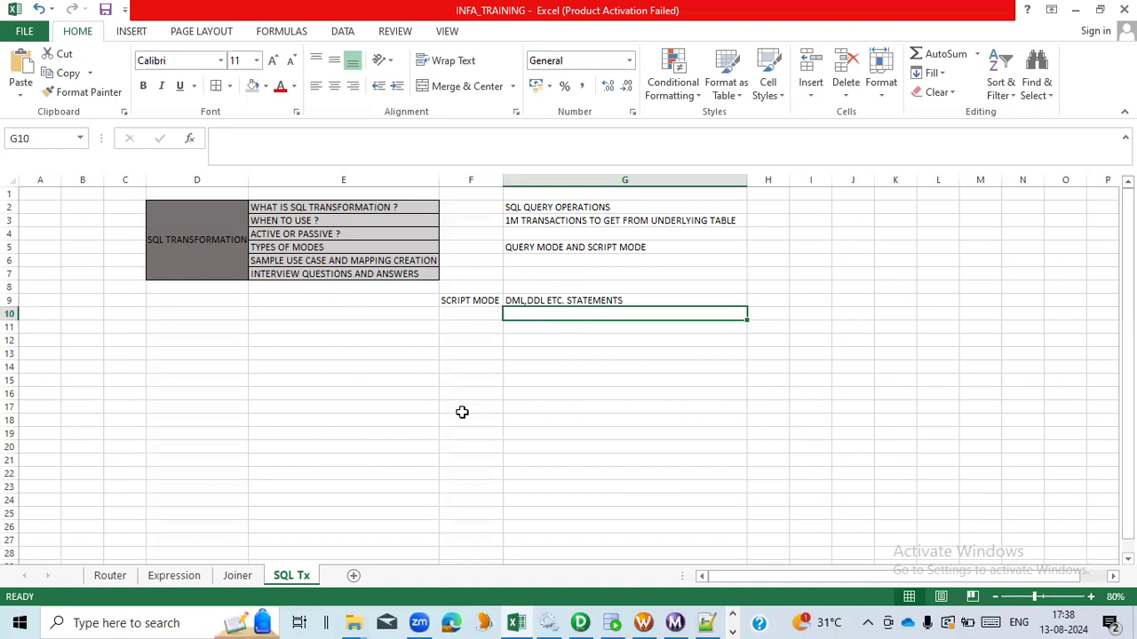
click(426, 621)
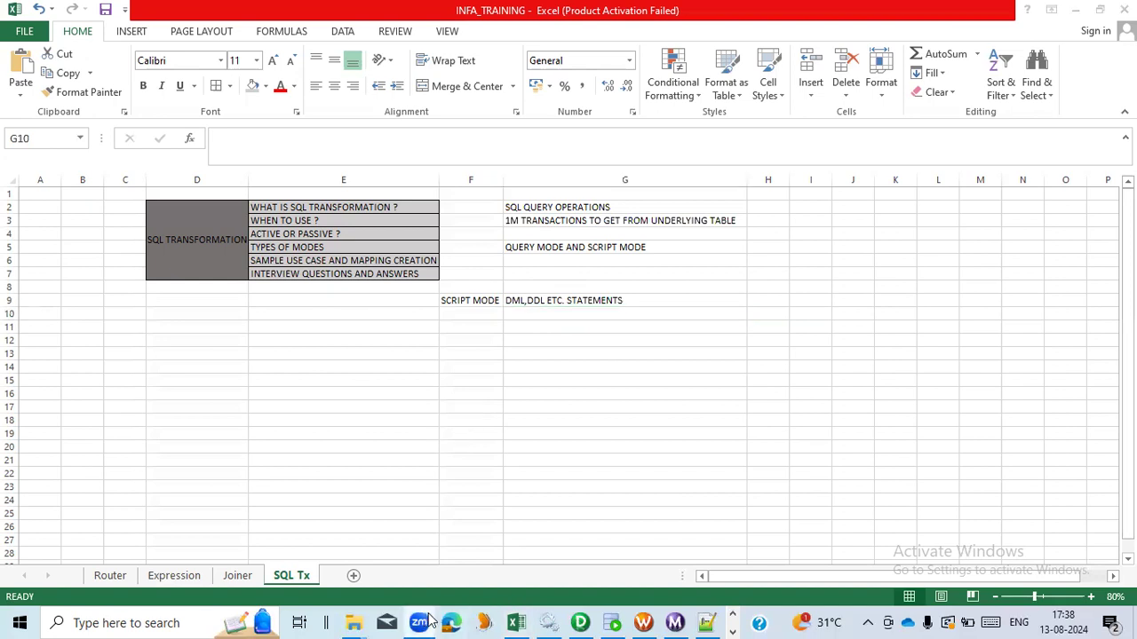
click(421, 617)
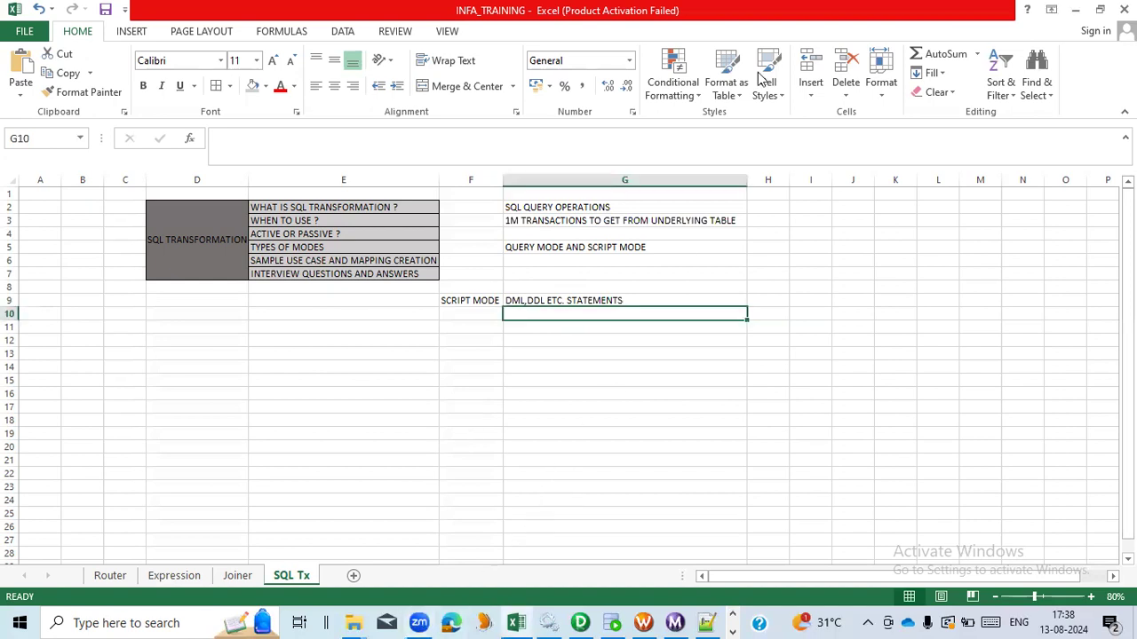